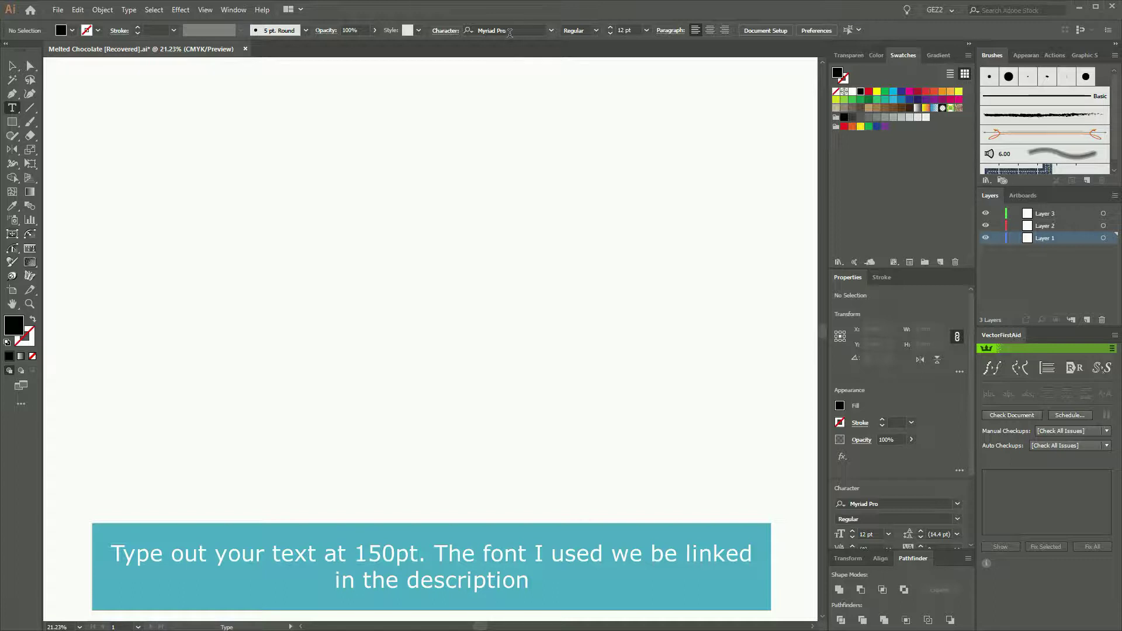
Add the text CHOC on the canvas in the Kids Magazine font at 150 pt.
click(512, 31)
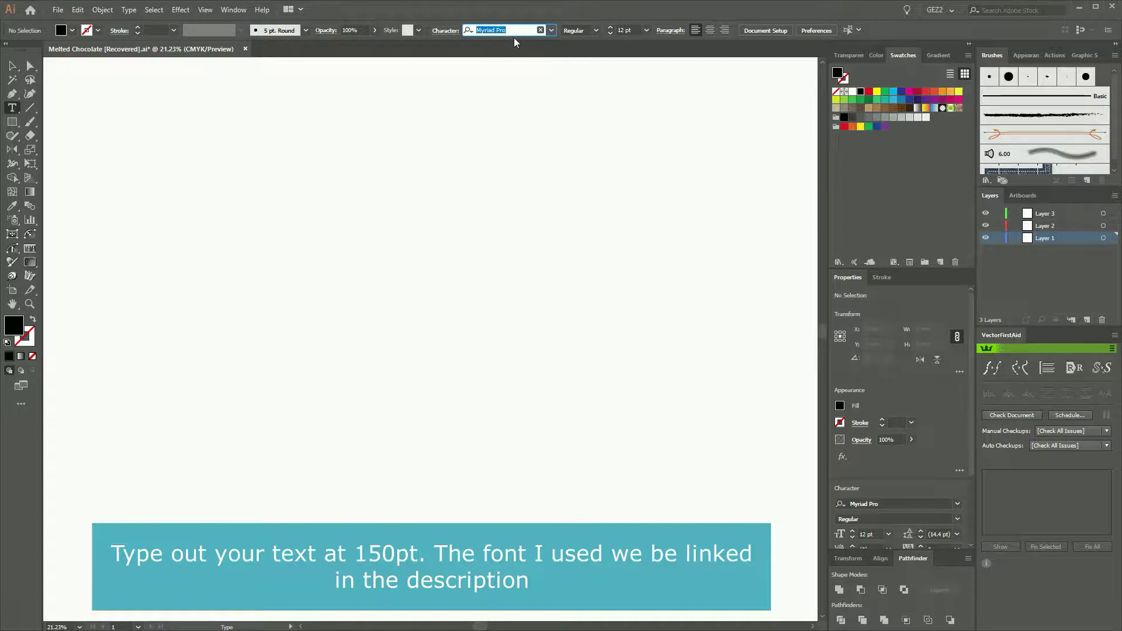
text(ki)
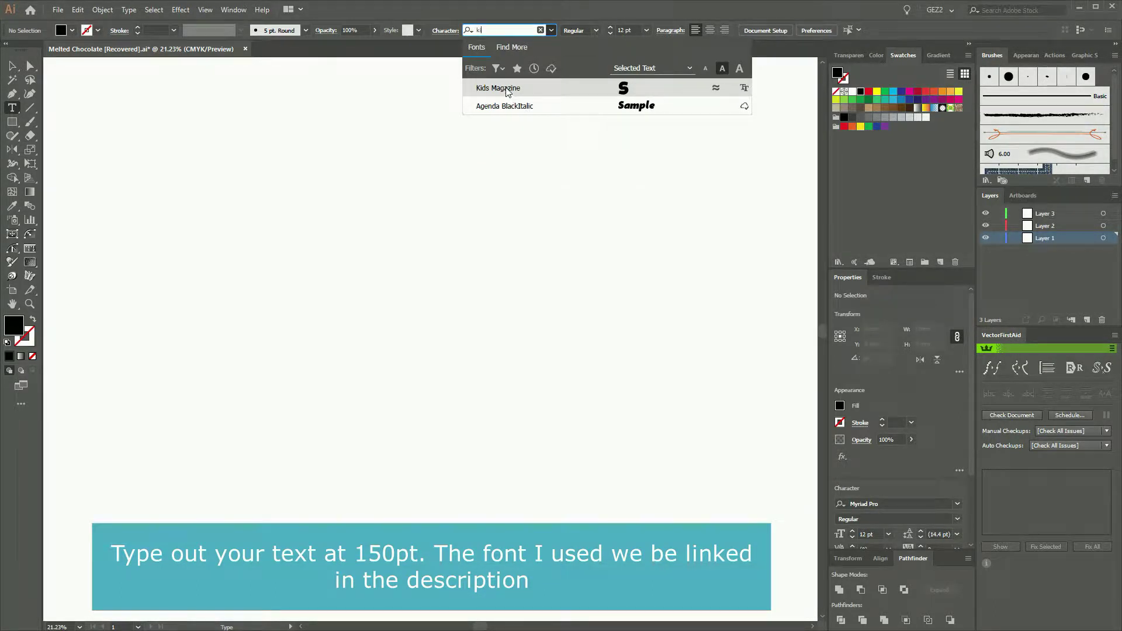
click(507, 89)
click(623, 30)
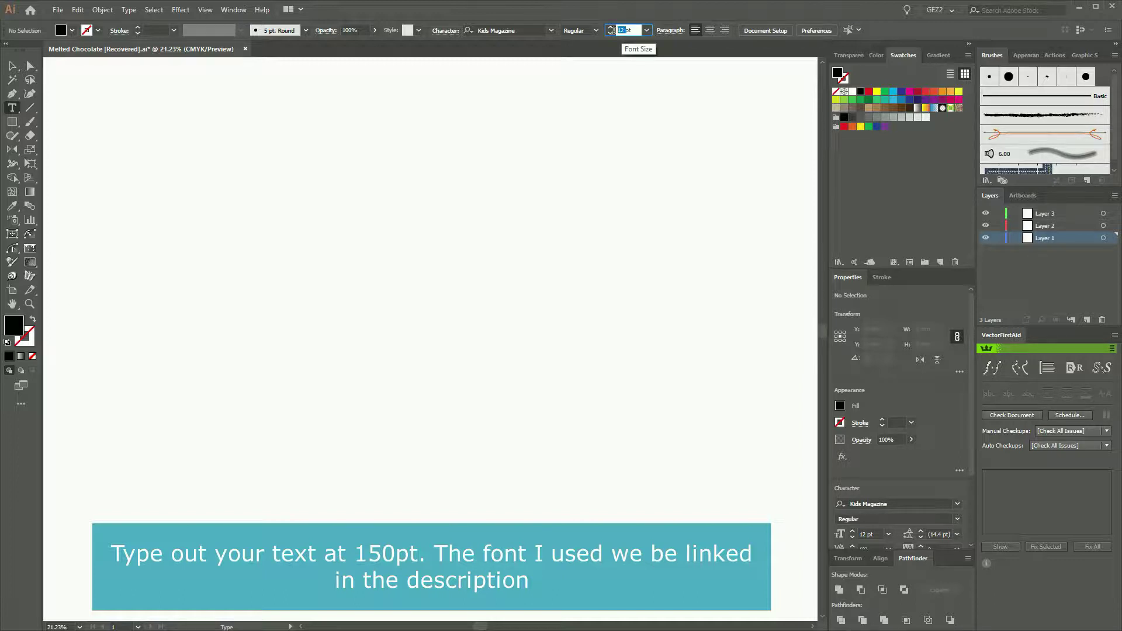
text(150)
click(453, 254)
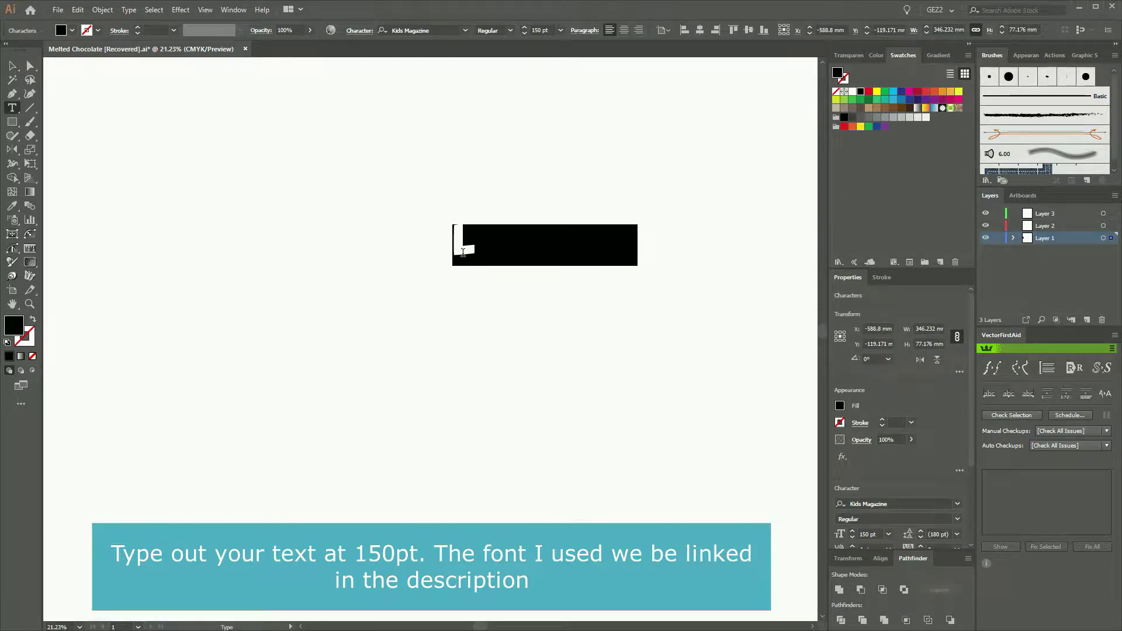
text(CHOC)
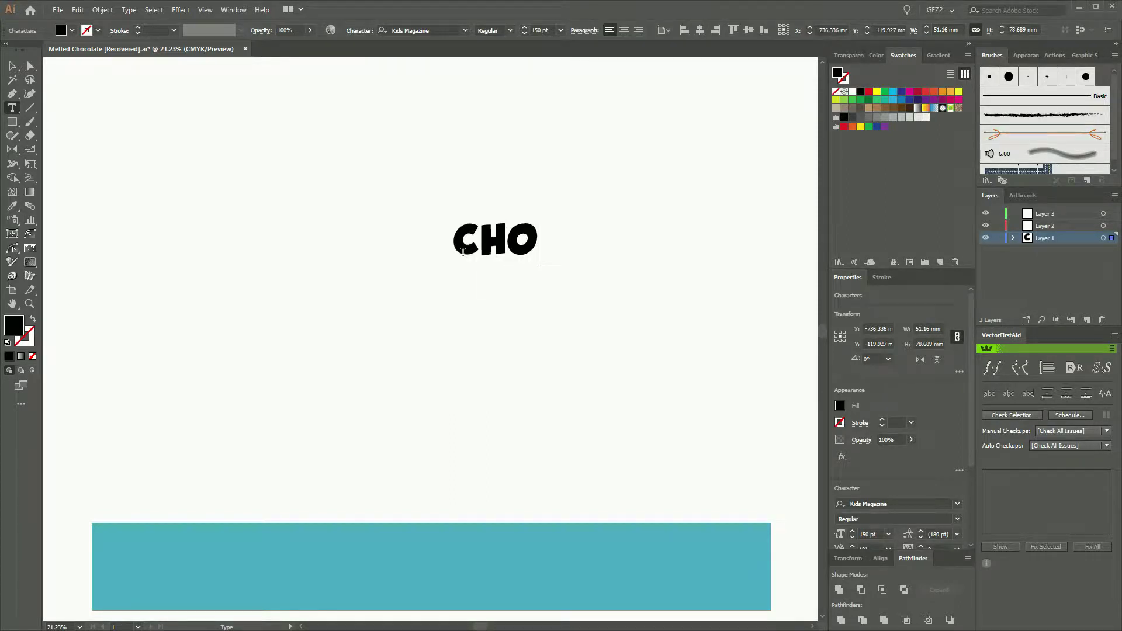
Convert the CHOC text to outlines and deselect it.
ctrl+click(528, 247)
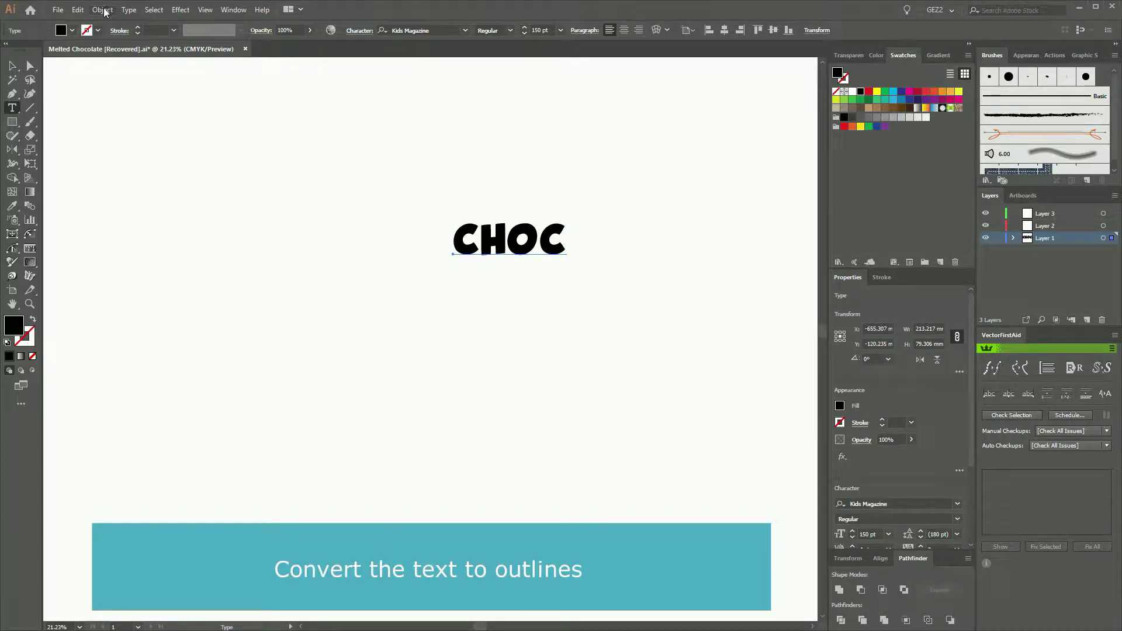
click(130, 11)
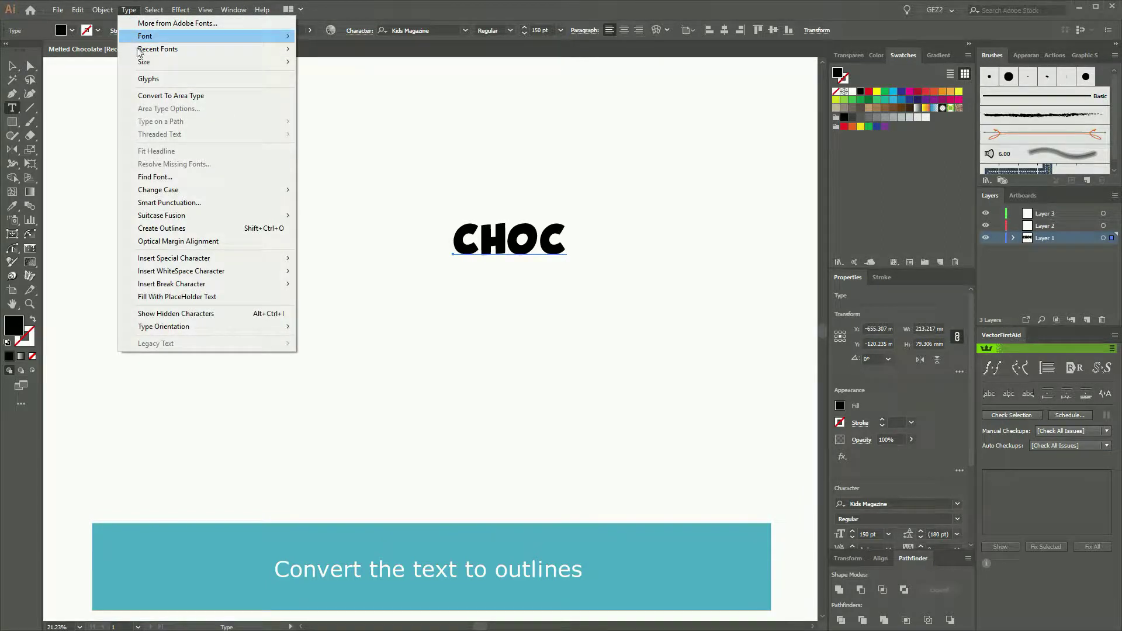
click(166, 230)
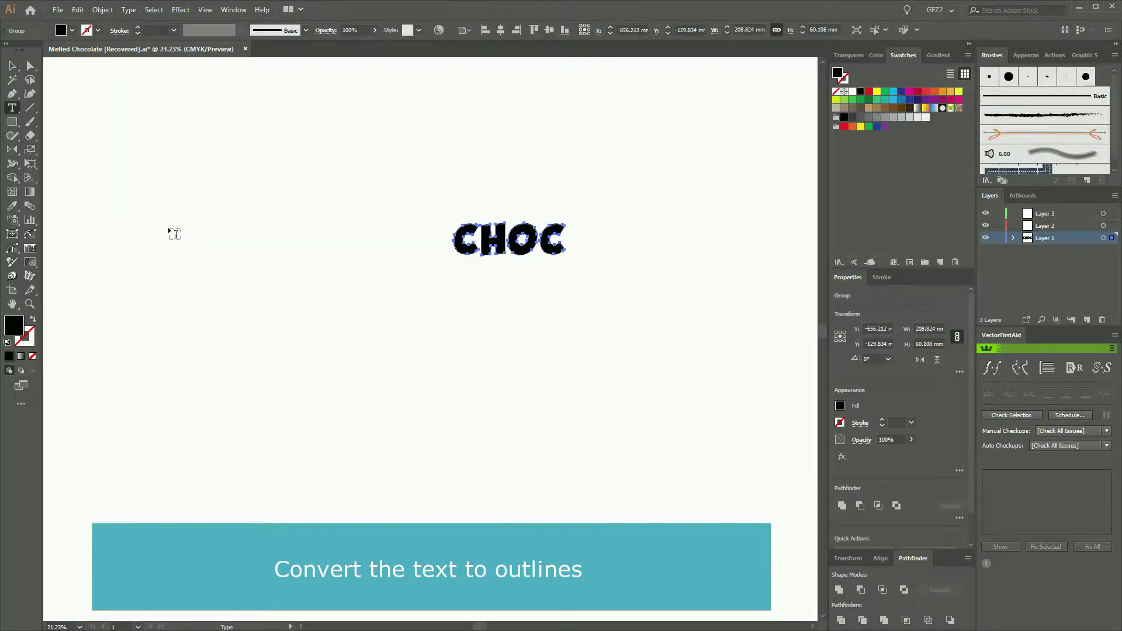
ctrl+click(326, 225)
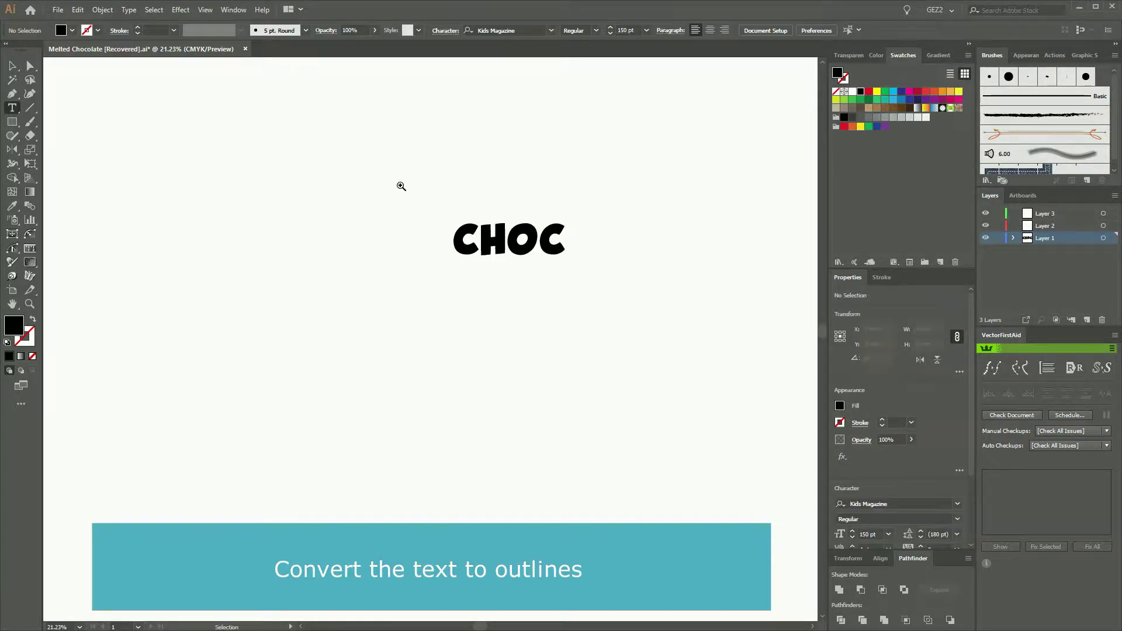
Move the H, the O and the last C closer together so that neighbouring letters slightly overlap.
drag(609, 292, 609, 293)
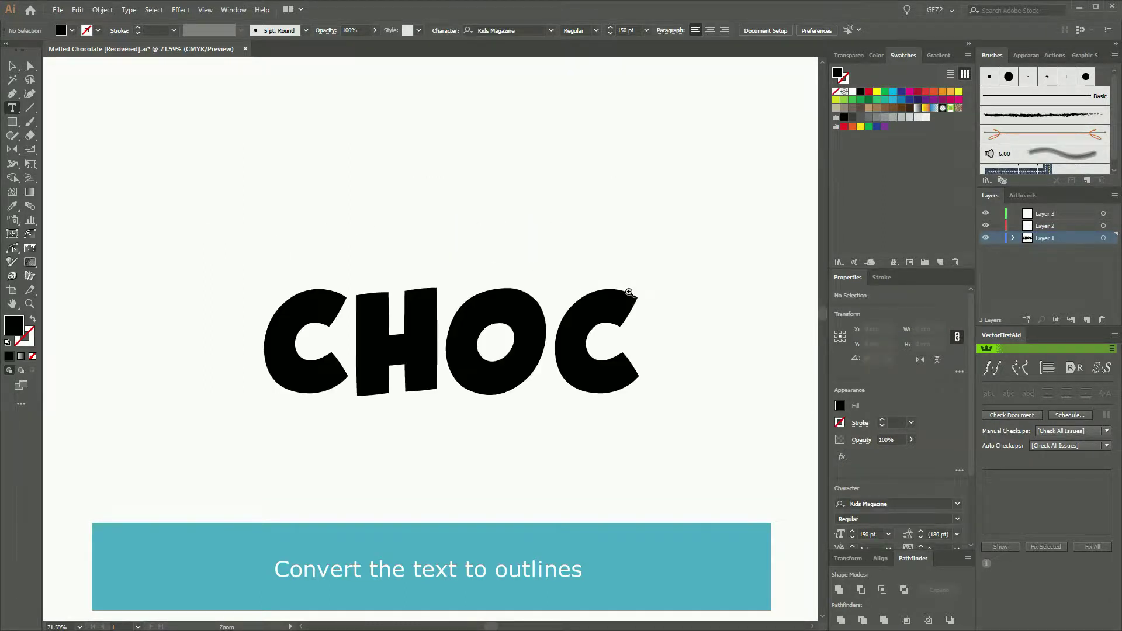
drag(154, 239, 690, 438)
key(a)
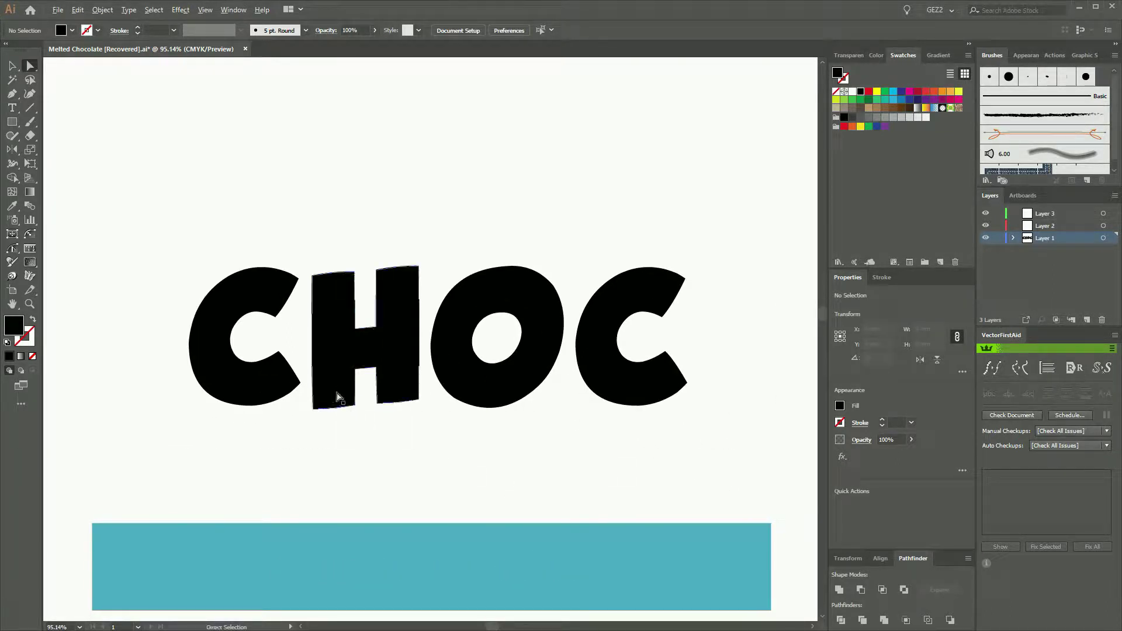
mouse_move(339, 395)
mouse_down()
mouse_move(316, 388)
mouse_move(325, 389)
mouse_up()
drag(472, 388, 433, 381)
drag(613, 389, 559, 389)
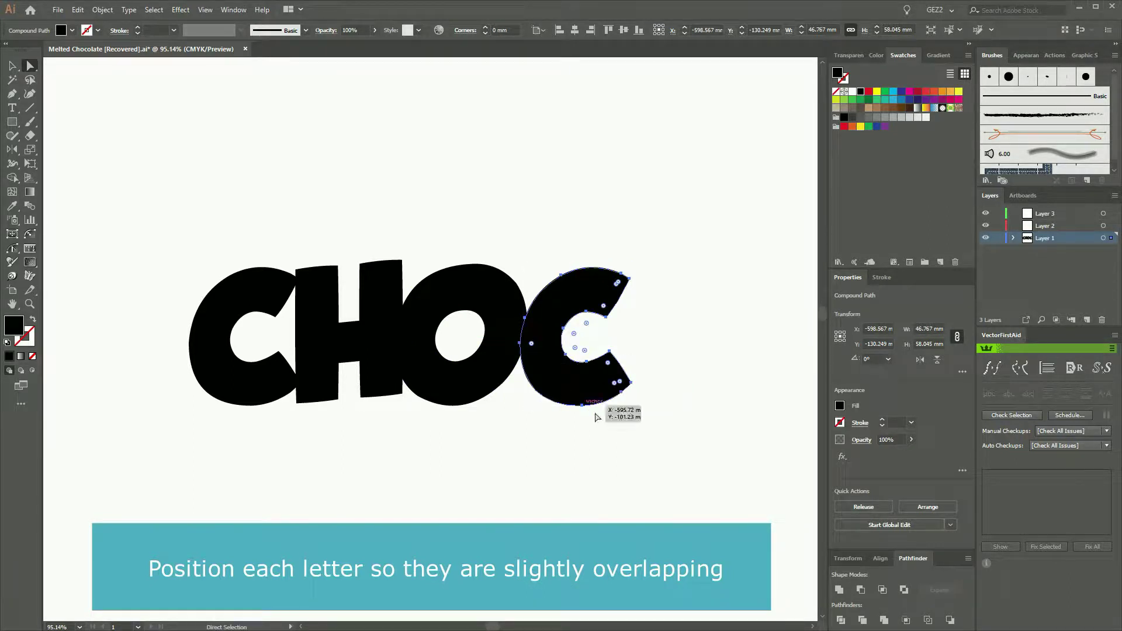
Unite the four overlapping letters into one shape with Pathfinder.
click(620, 424)
drag(698, 451, 187, 232)
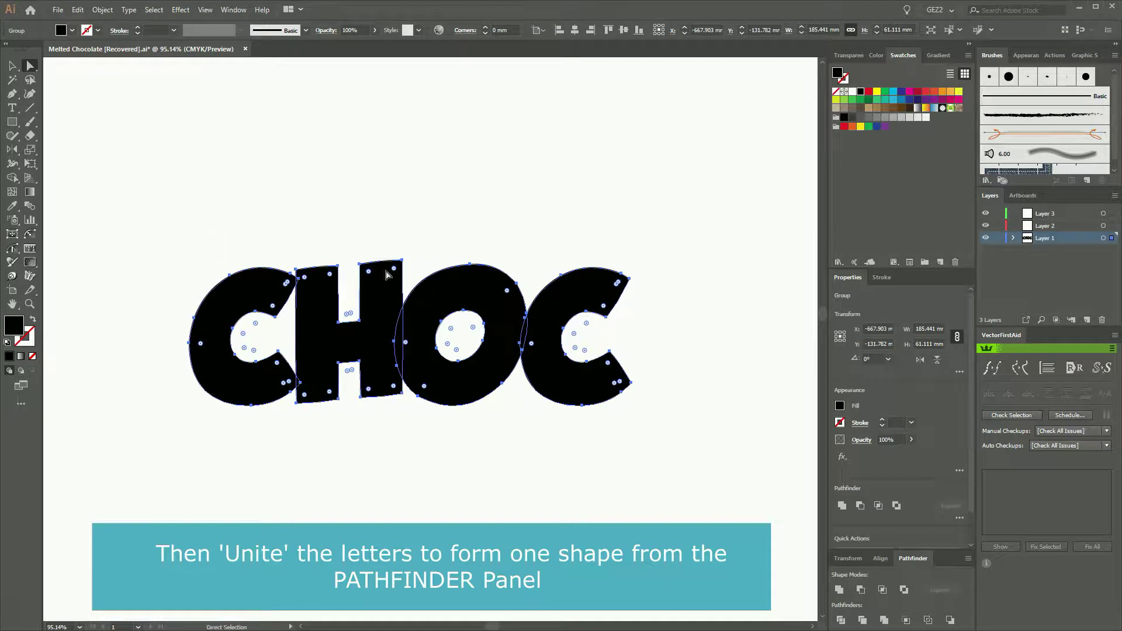
click(840, 591)
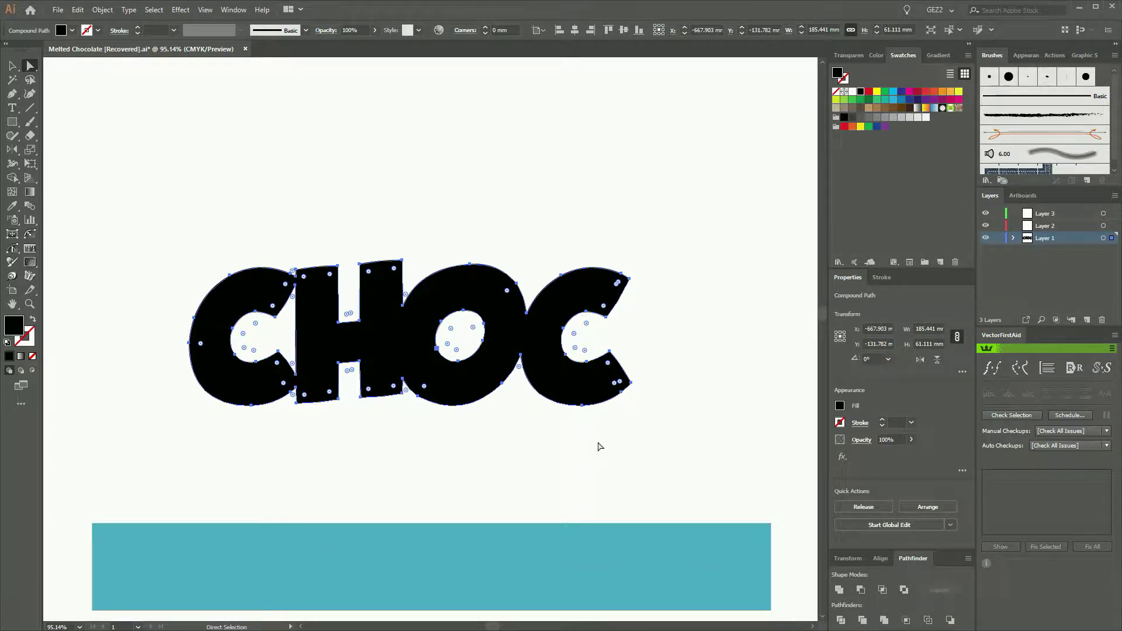
Hide the corner widgets on the united lettering and show them again.
key(ctrl+space)
drag(115, 220, 664, 446)
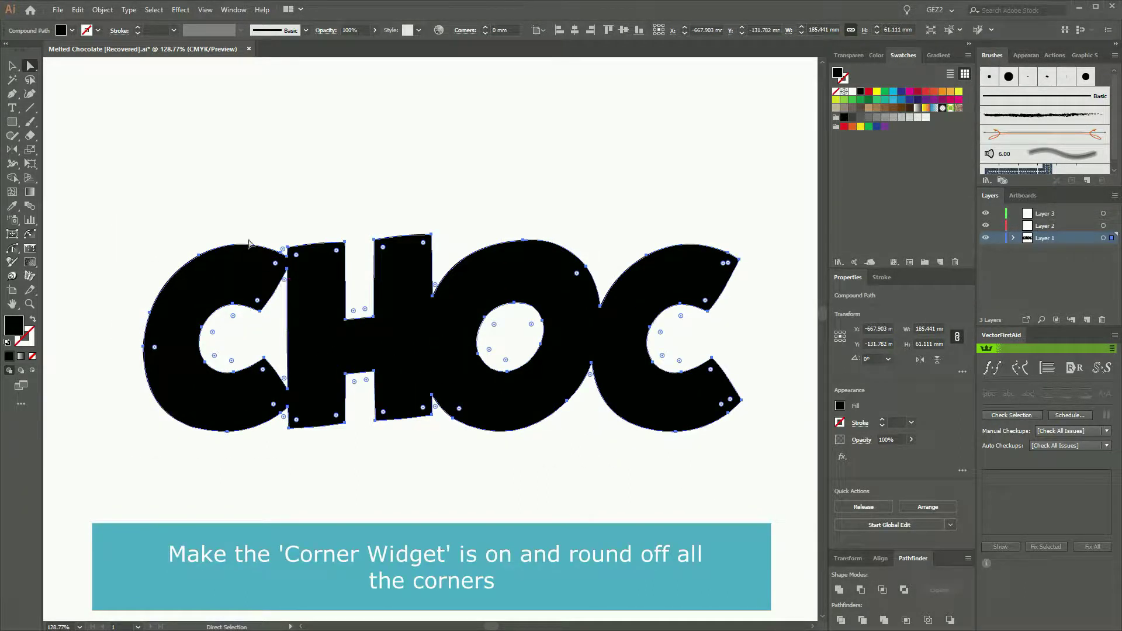
click(206, 11)
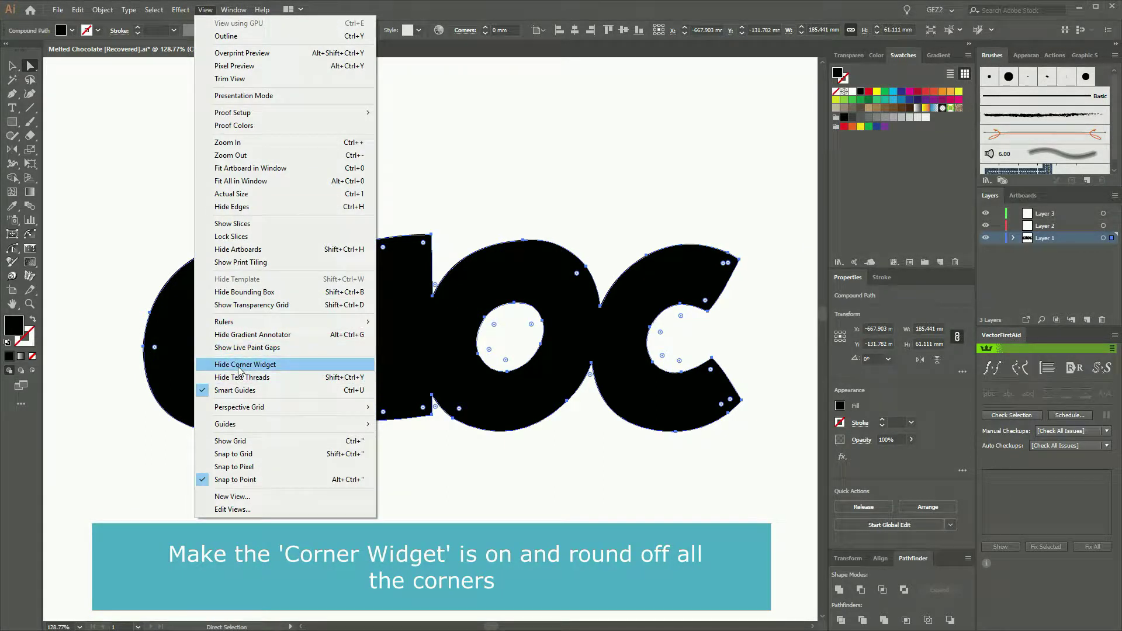
click(242, 365)
click(204, 12)
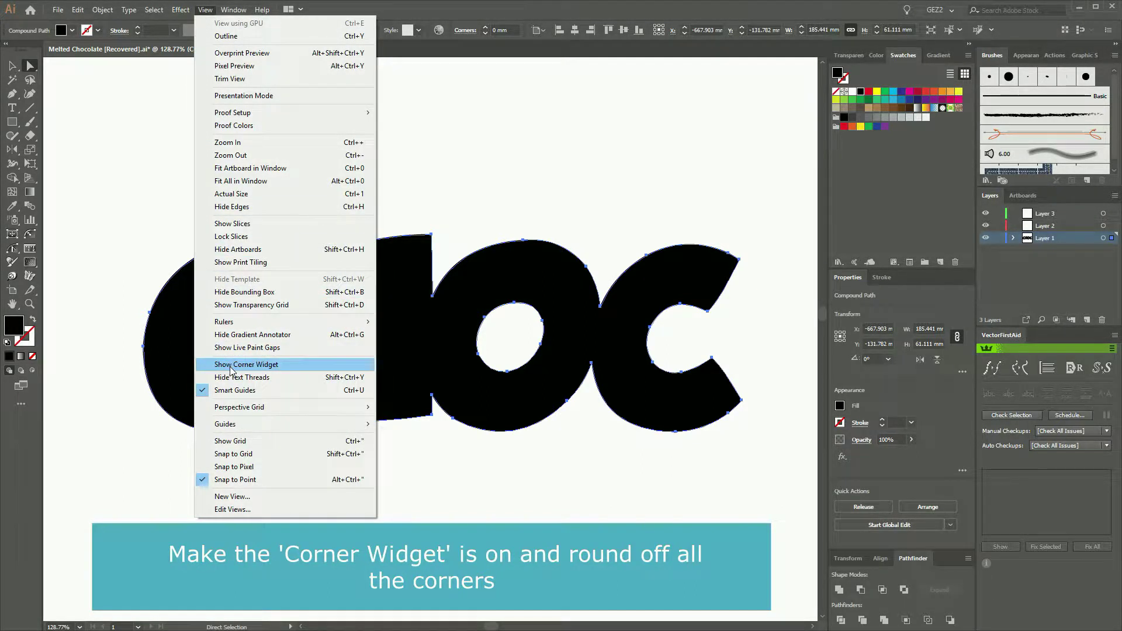
click(231, 367)
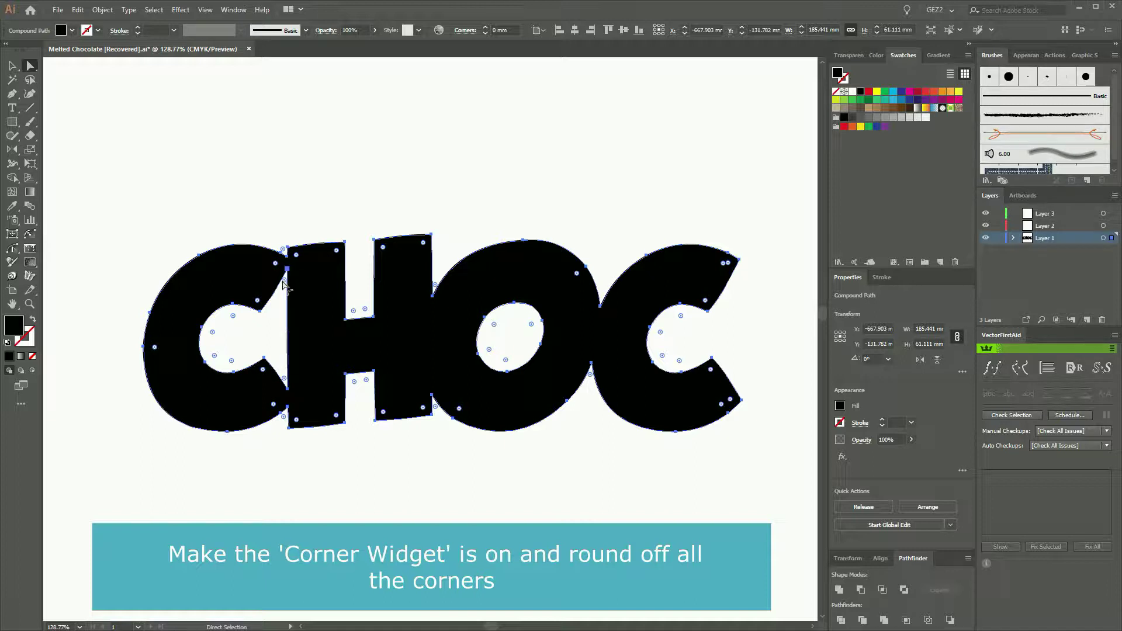
Round all corners of the CHOC shape together by about 1.12 mm and deselect it.
mouse_move(285, 283)
mouse_down()
mouse_move(296, 305)
mouse_move(288, 296)
mouse_up()
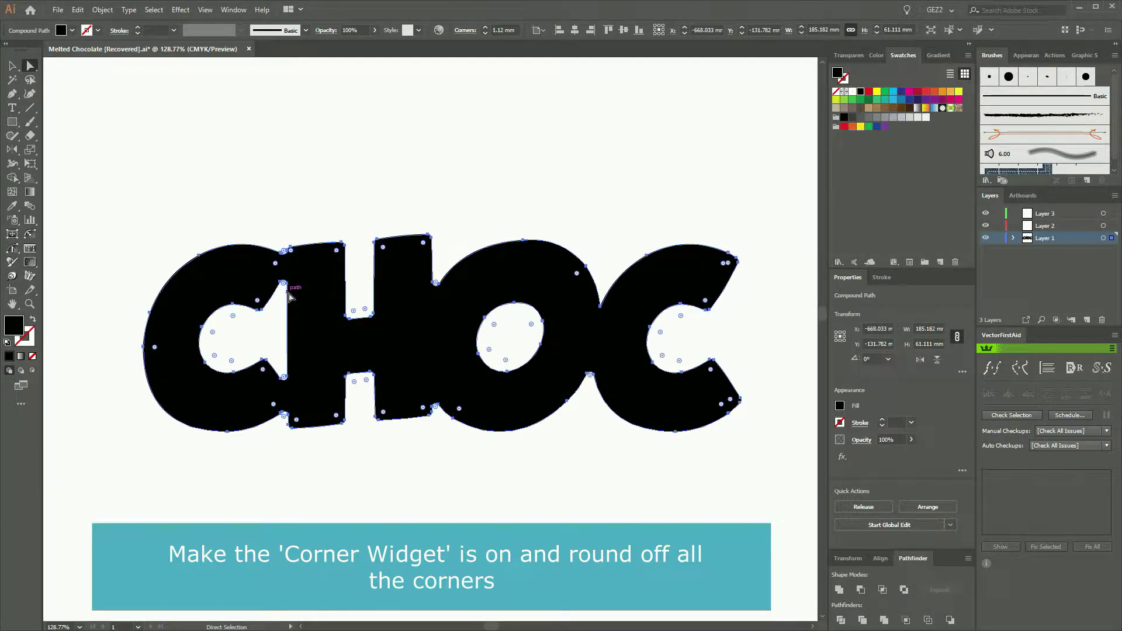
key(v)
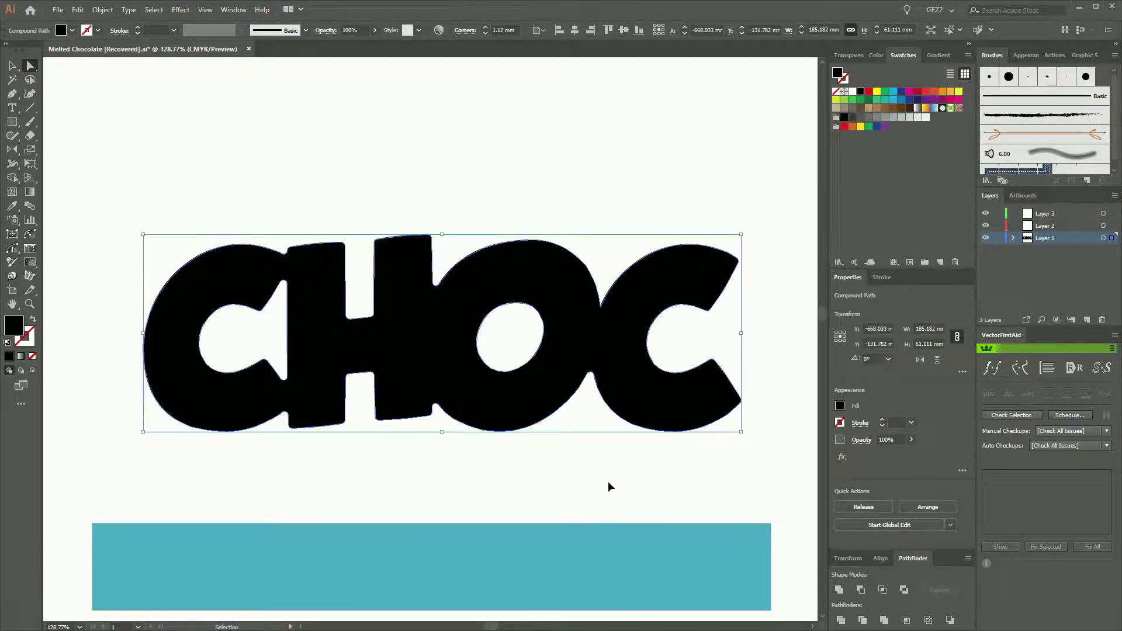
click(604, 486)
key(a)
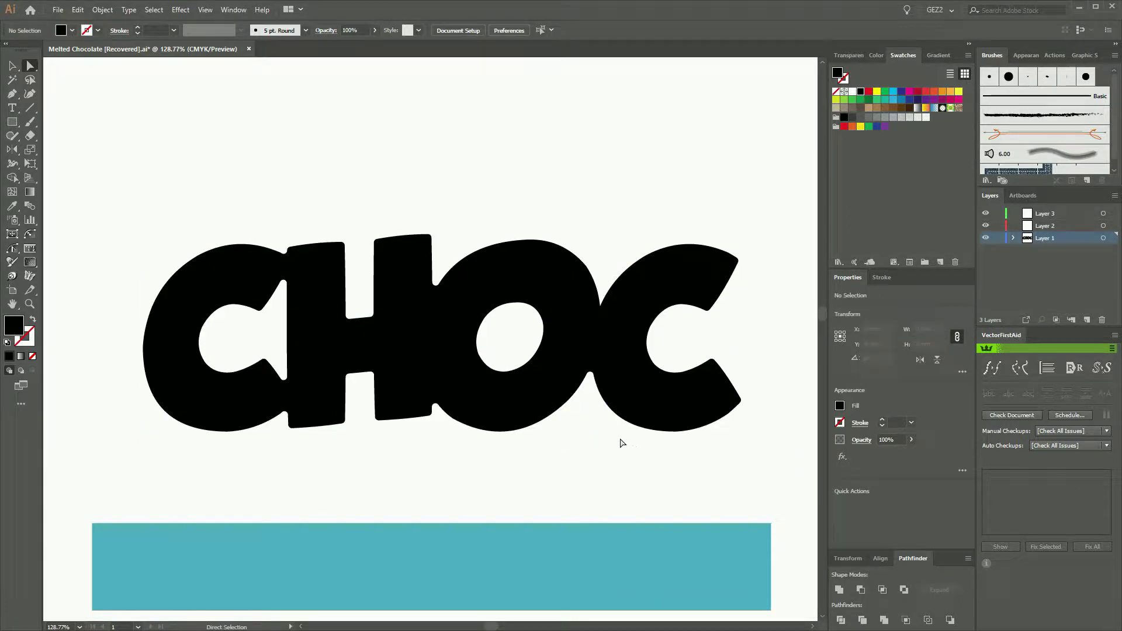
key(v)
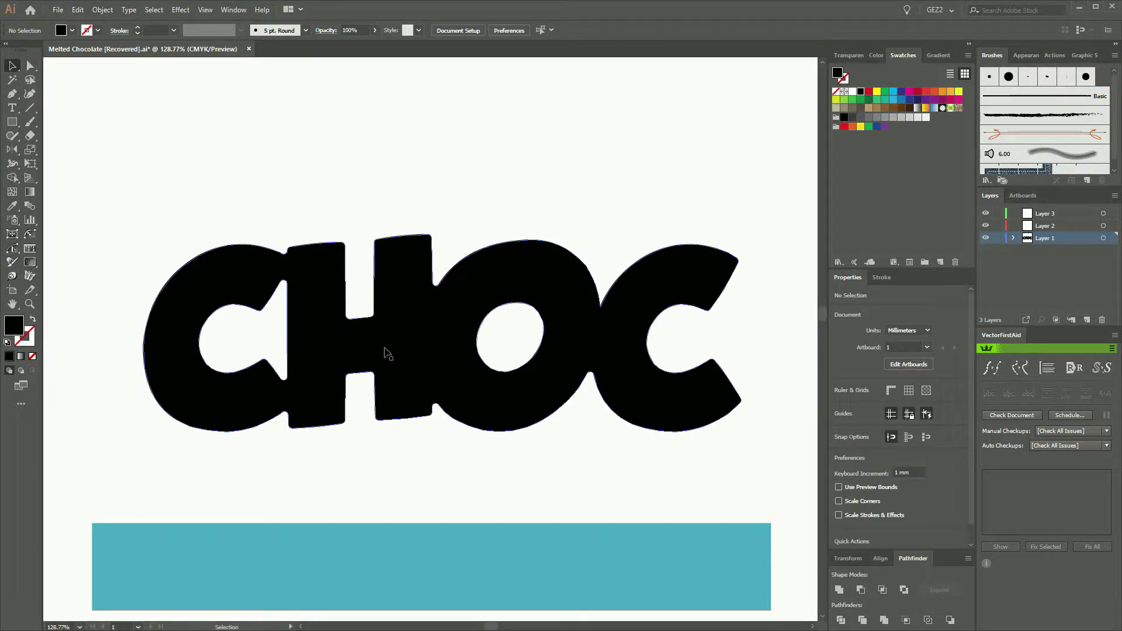
Switch to outline view and draw two curved drips with the Pen tool beneath the first C, starting on its lower-left edge.
click(206, 10)
click(229, 37)
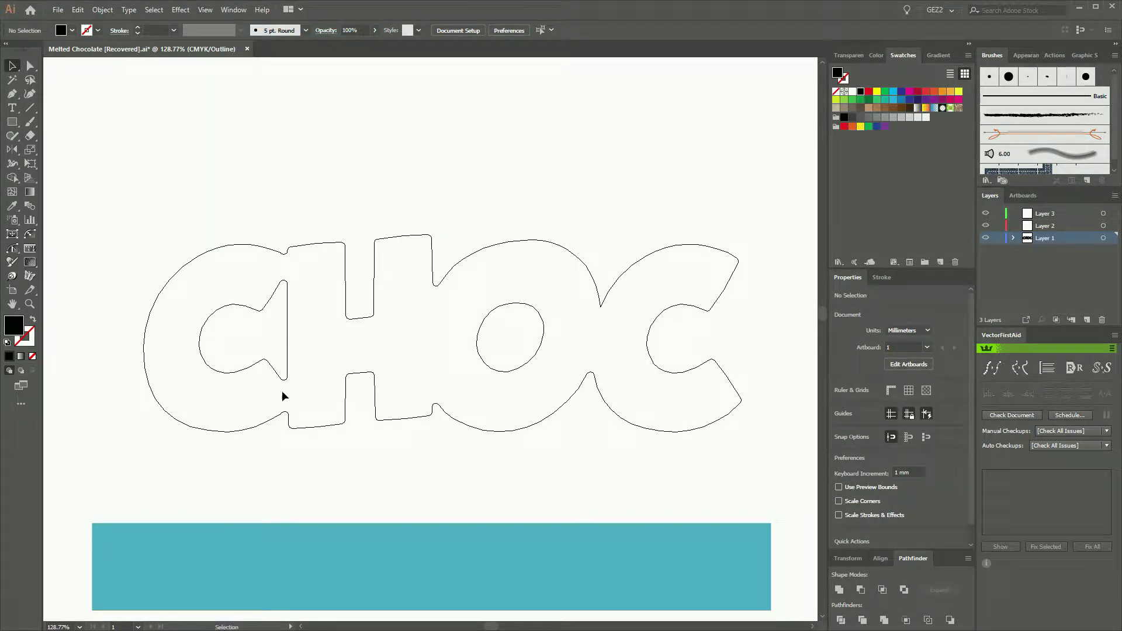
key(p)
drag(101, 320, 649, 510)
drag(436, 435, 538, 463)
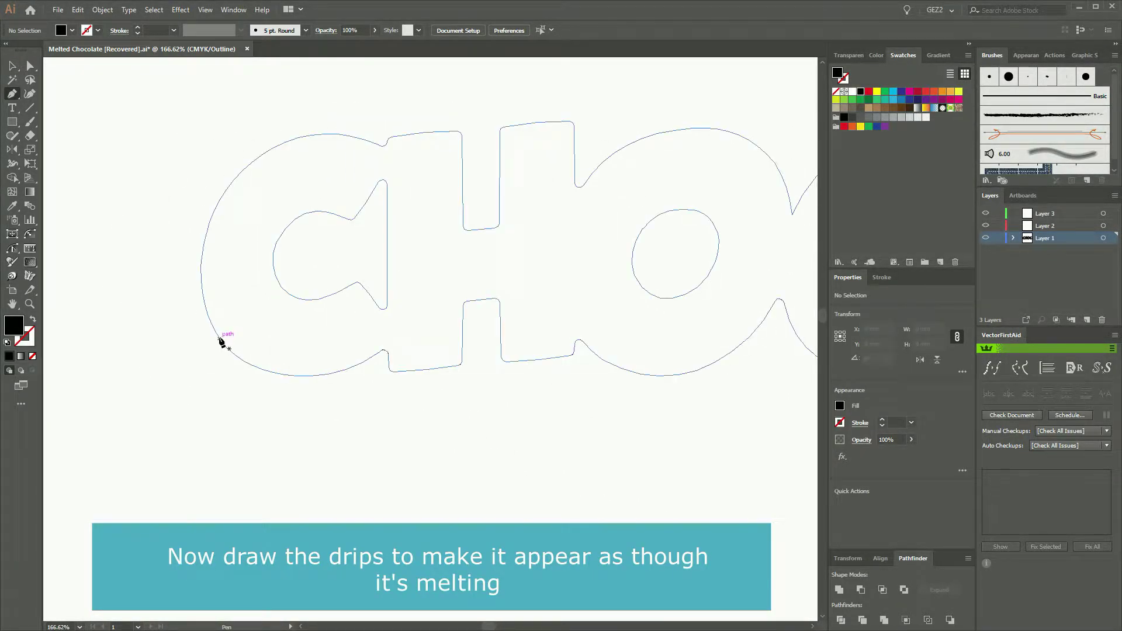
drag(240, 364, 244, 372)
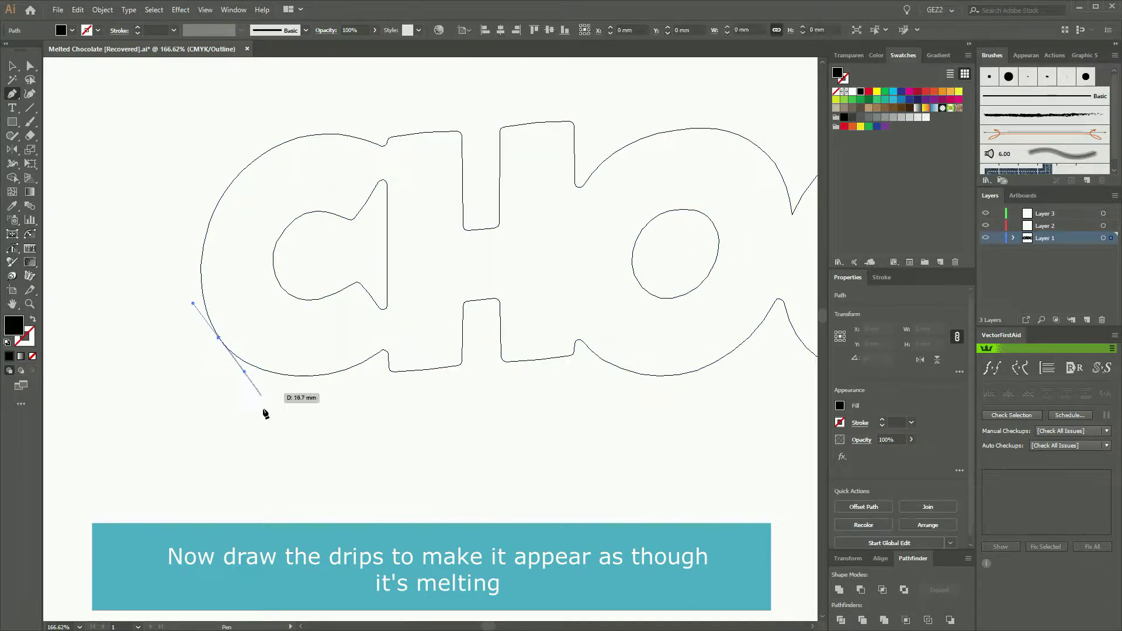
drag(252, 460, 233, 501)
drag(297, 456, 300, 476)
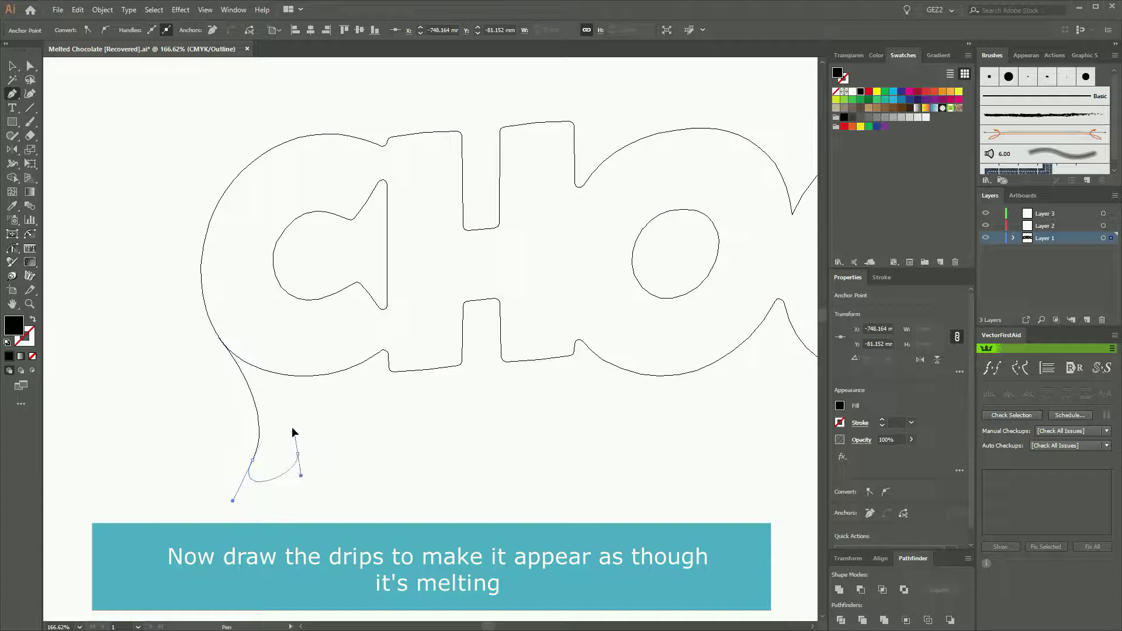
drag(290, 408, 360, 389)
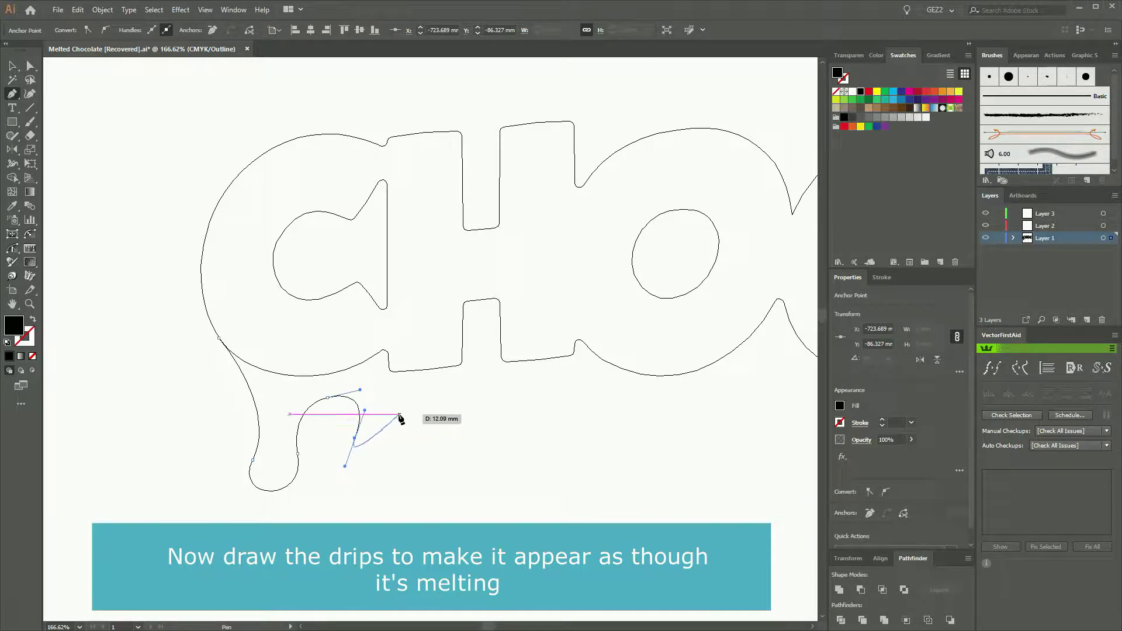
drag(394, 405, 382, 340)
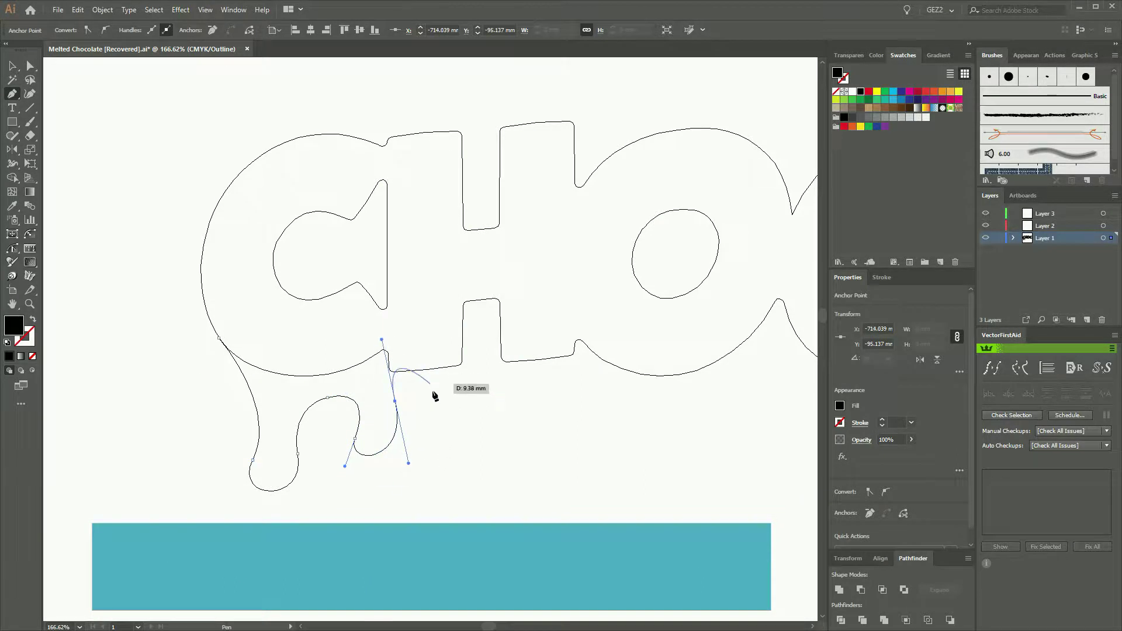
Continue the path with a wider drip beneath the H's left leg, ending at that leg's lower-right corner.
drag(420, 412, 411, 433)
drag(427, 479, 465, 478)
drag(462, 363, 453, 335)
key(ctrl+z)
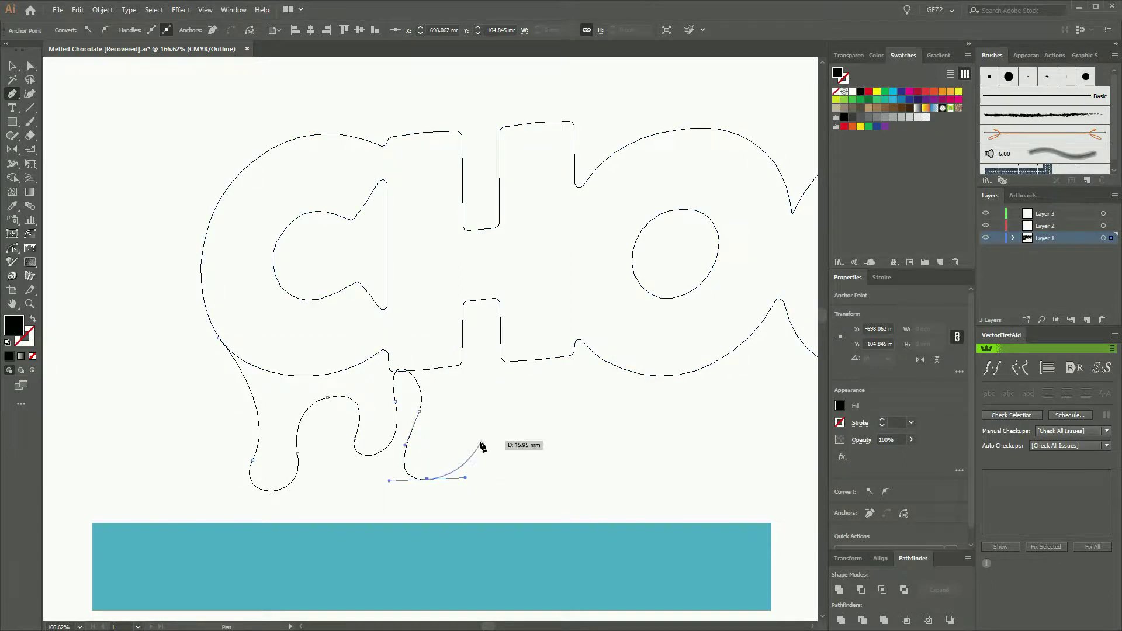
drag(477, 434, 456, 402)
drag(461, 362, 465, 342)
Reshape the second and third drips by shifting their anchor points slightly towards the first C, and deselect the path.
drag(476, 485, 408, 471)
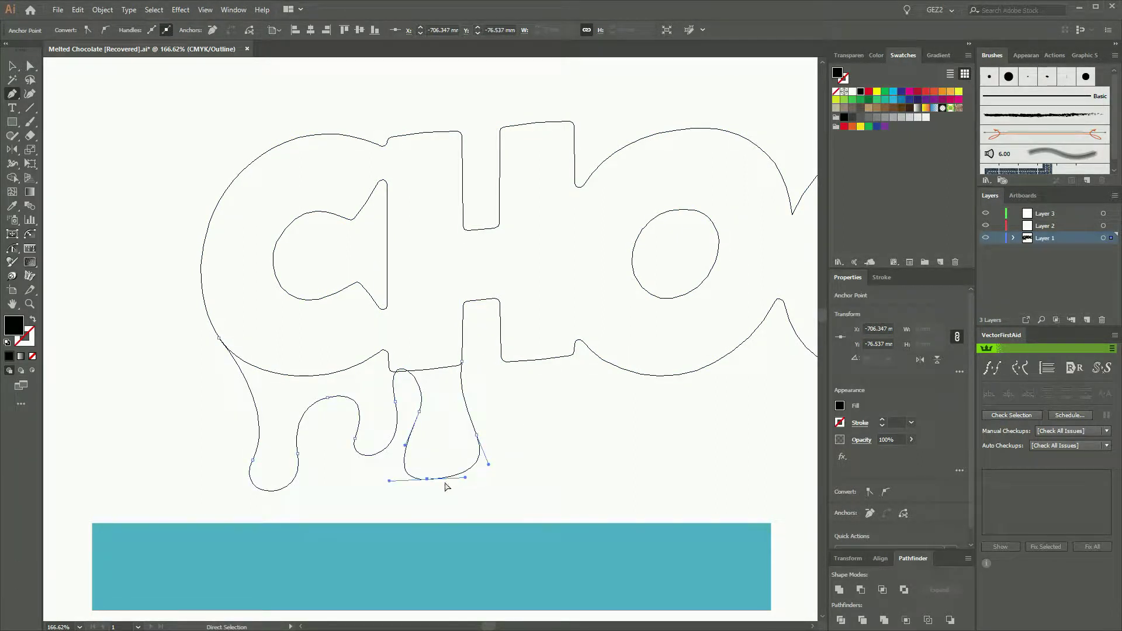
drag(427, 479, 419, 482)
ctrl+click(354, 439)
drag(396, 402, 316, 398)
ctrl+click(438, 390)
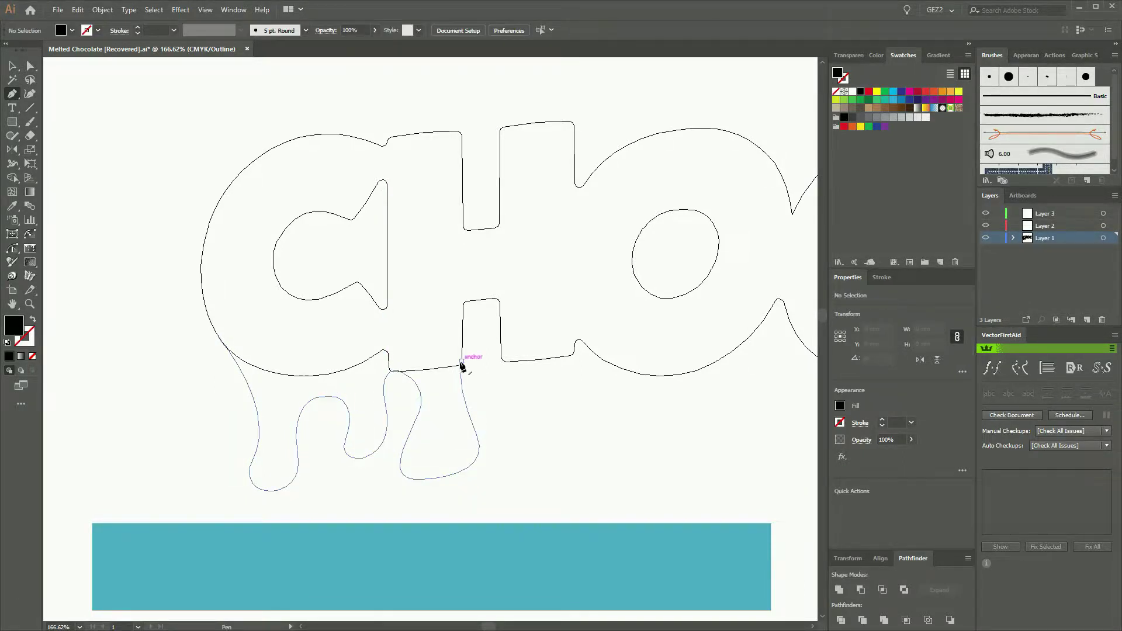
Extend the drip path from the H's left leg with a wavy curve back through the lower part of the first C.
click(462, 361)
drag(462, 351, 420, 329)
drag(377, 331, 307, 338)
drag(283, 329, 273, 328)
click(254, 323)
ctrl+click(176, 399)
Draw a narrow drip beneath the H's right leg with the Pen tool, starting at its lower-left corner and continuing in a shallow wave towards the O.
scroll(462, 418, right, 5)
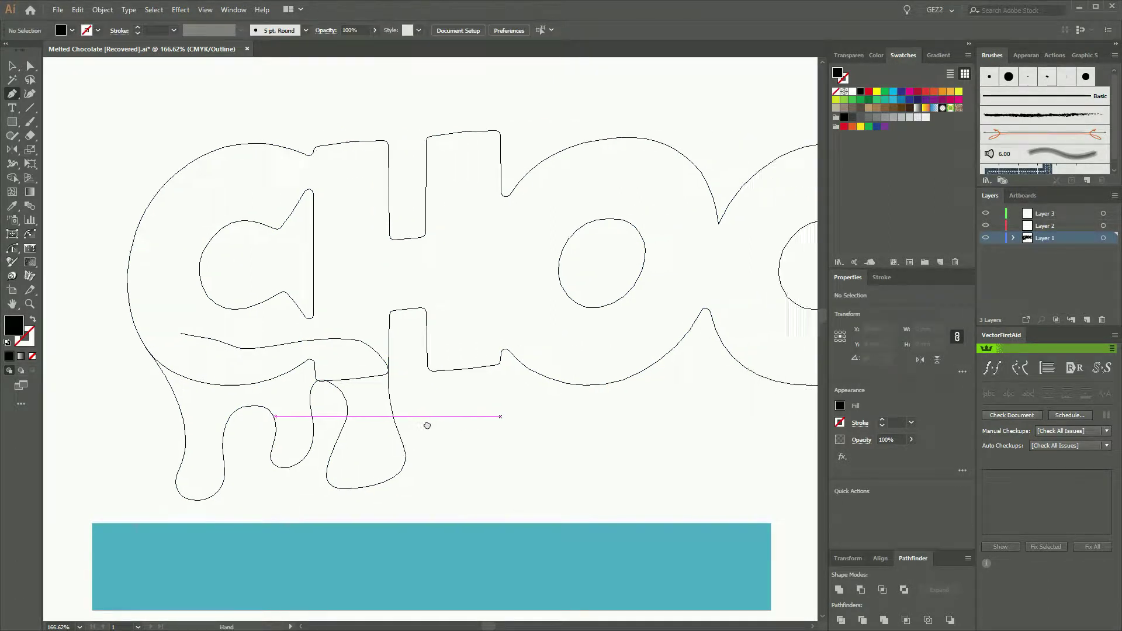
click(333, 370)
drag(330, 451, 340, 488)
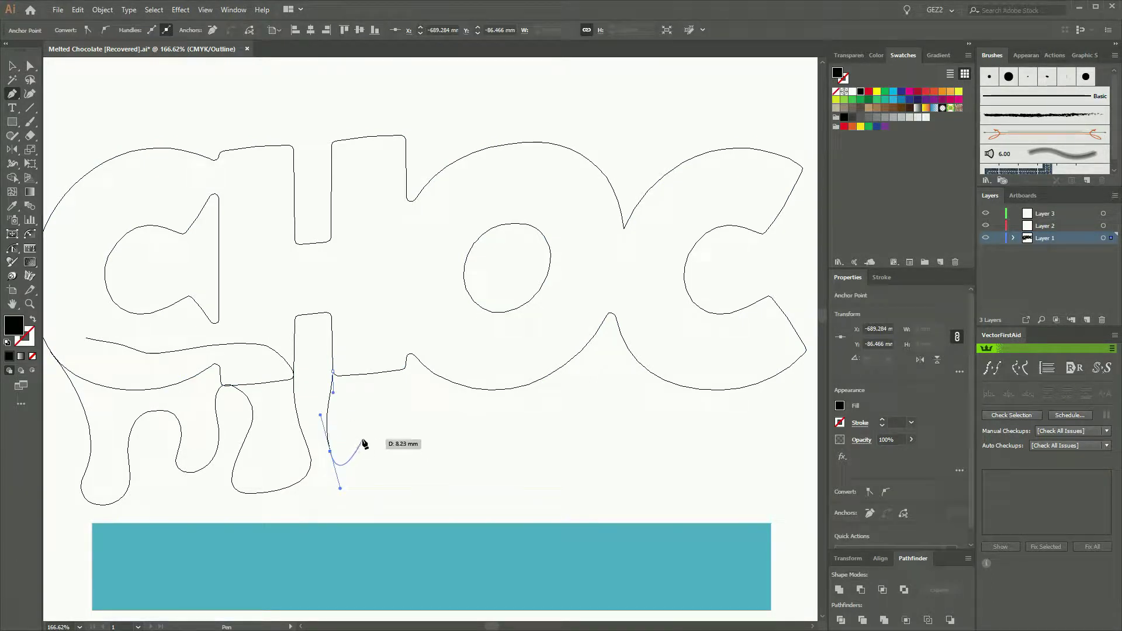
click(364, 434)
drag(320, 415, 417, 432)
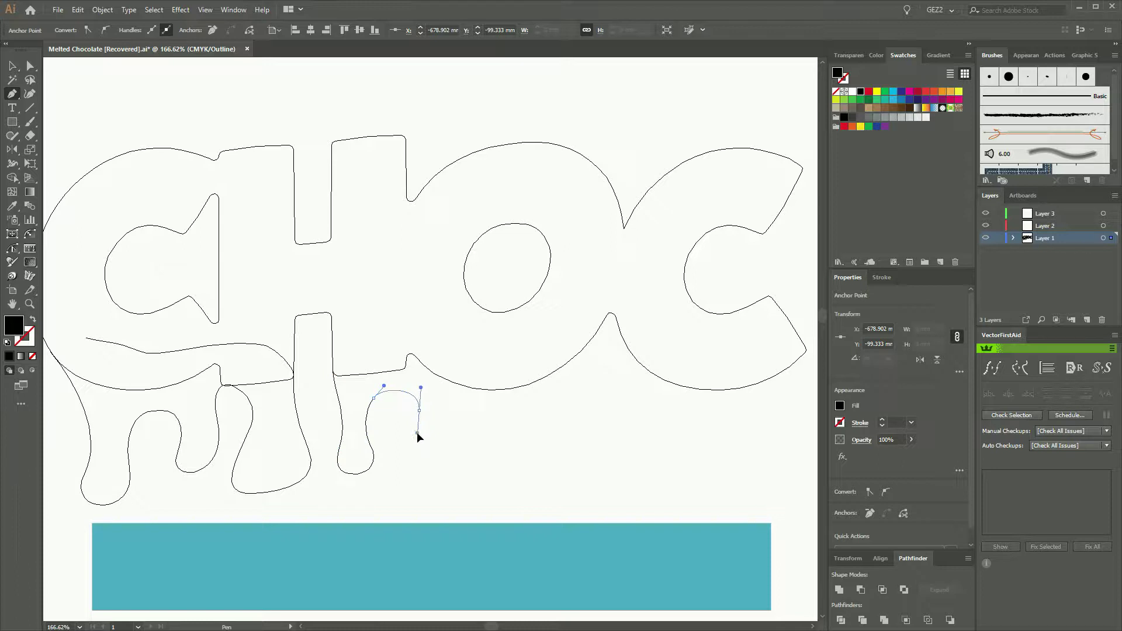
drag(464, 404, 475, 393)
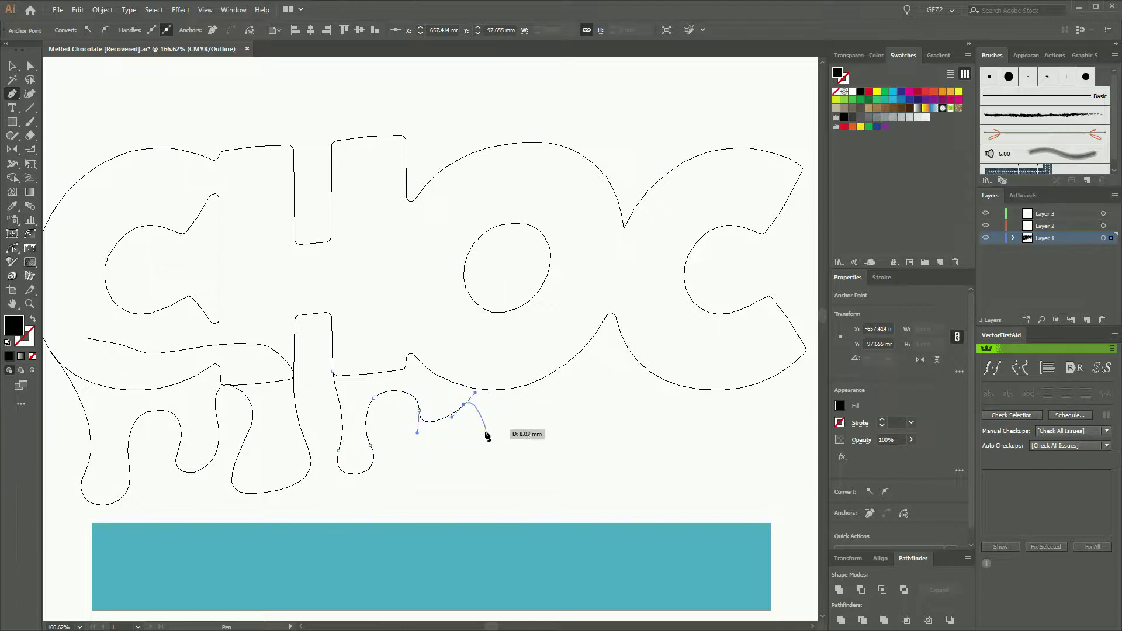
Continue the path with a wide drip beneath the O and a narrower one beneath the junction of the O and second C.
drag(484, 442, 473, 481)
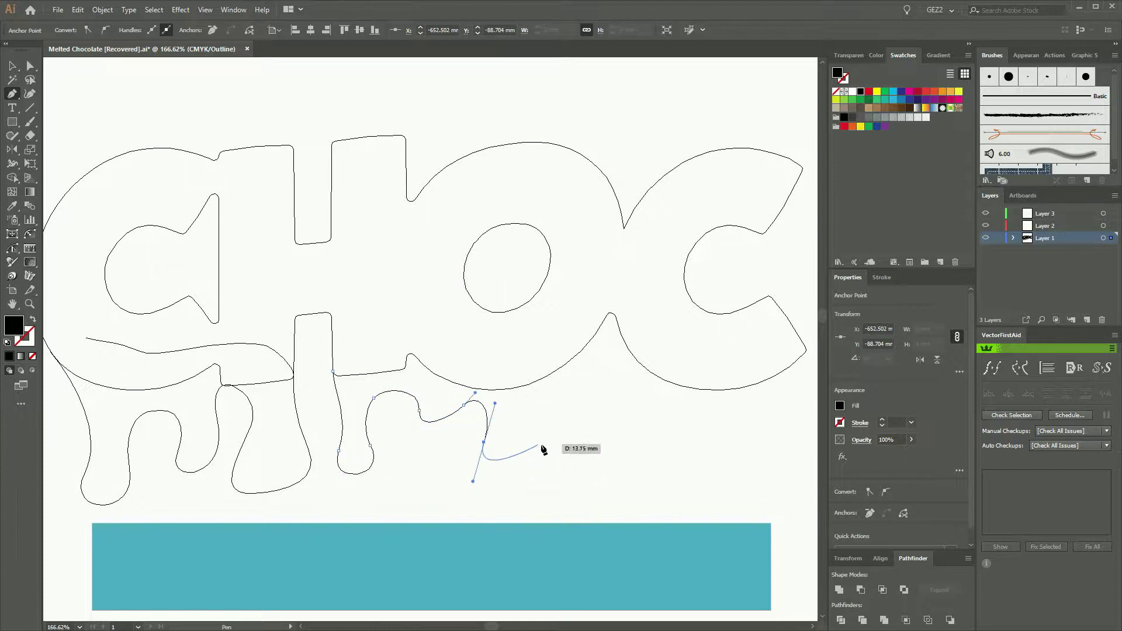
drag(534, 391, 597, 364)
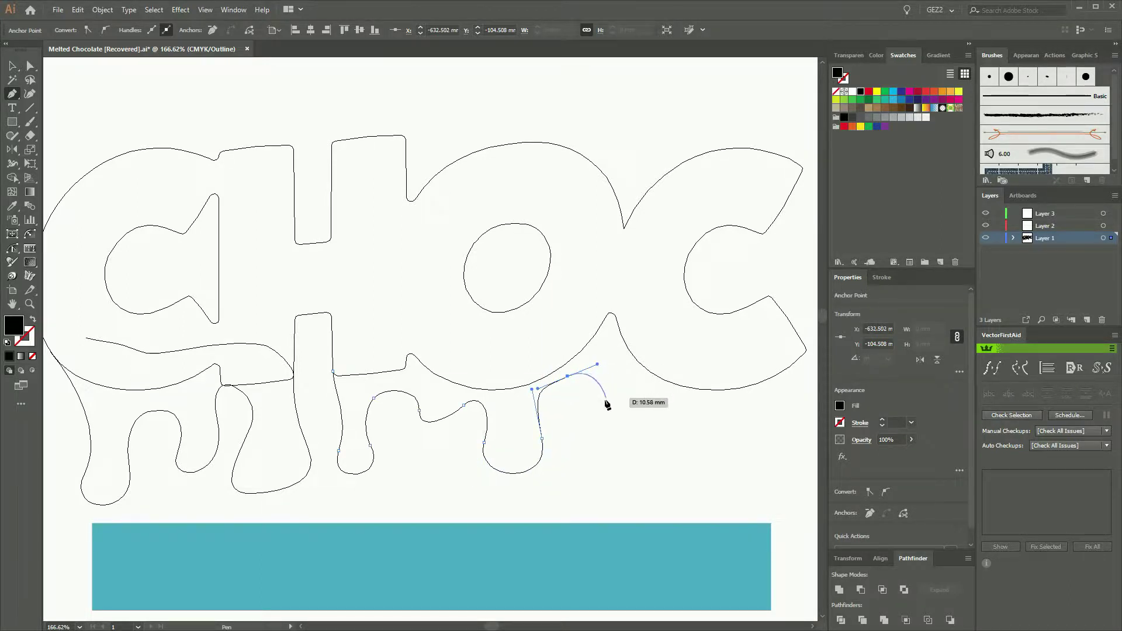
drag(601, 411, 587, 439)
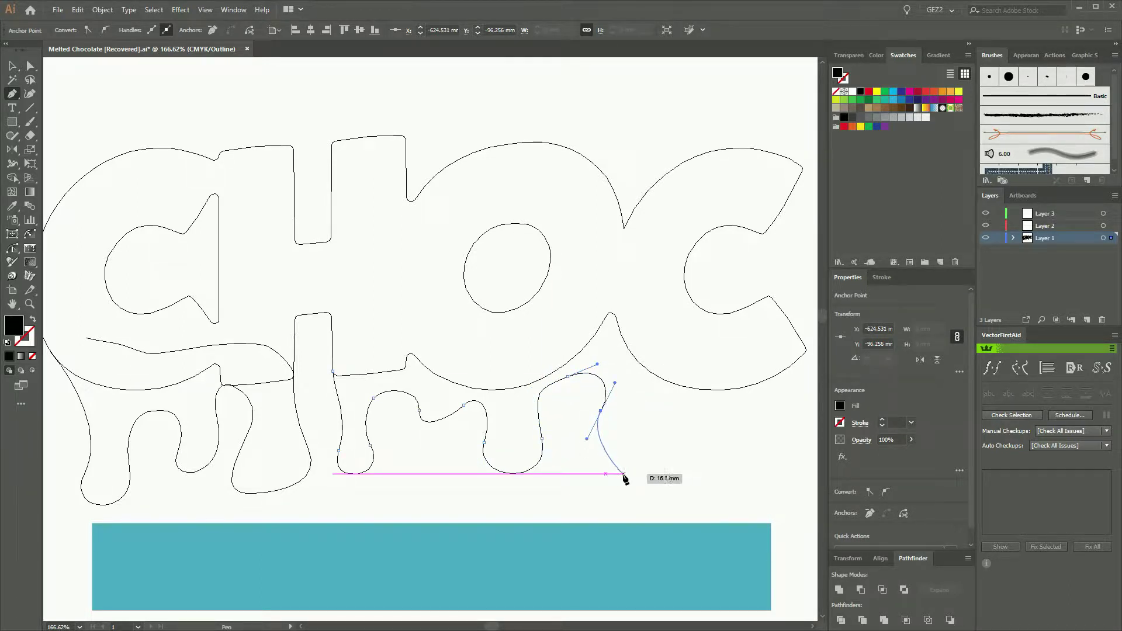
drag(650, 470, 648, 469)
drag(631, 389, 630, 363)
Add a short drip and a larger final drip beneath the second C, ending at the tip of its lower arm.
drag(680, 418, 674, 390)
ctrl+click(676, 408)
click(711, 408)
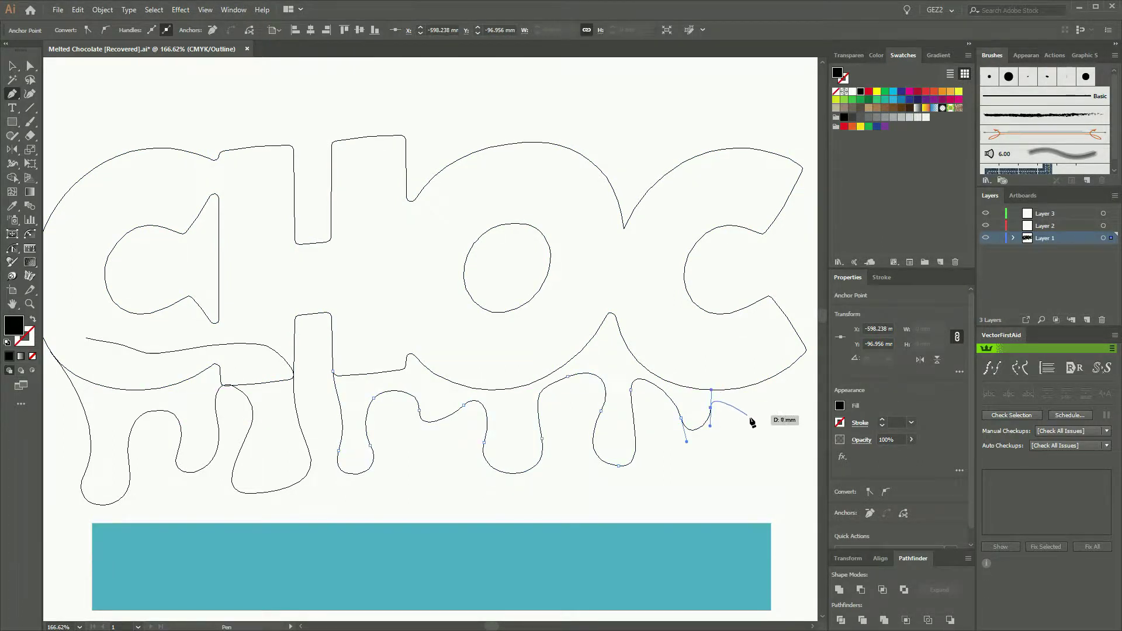
drag(763, 431, 559, 498)
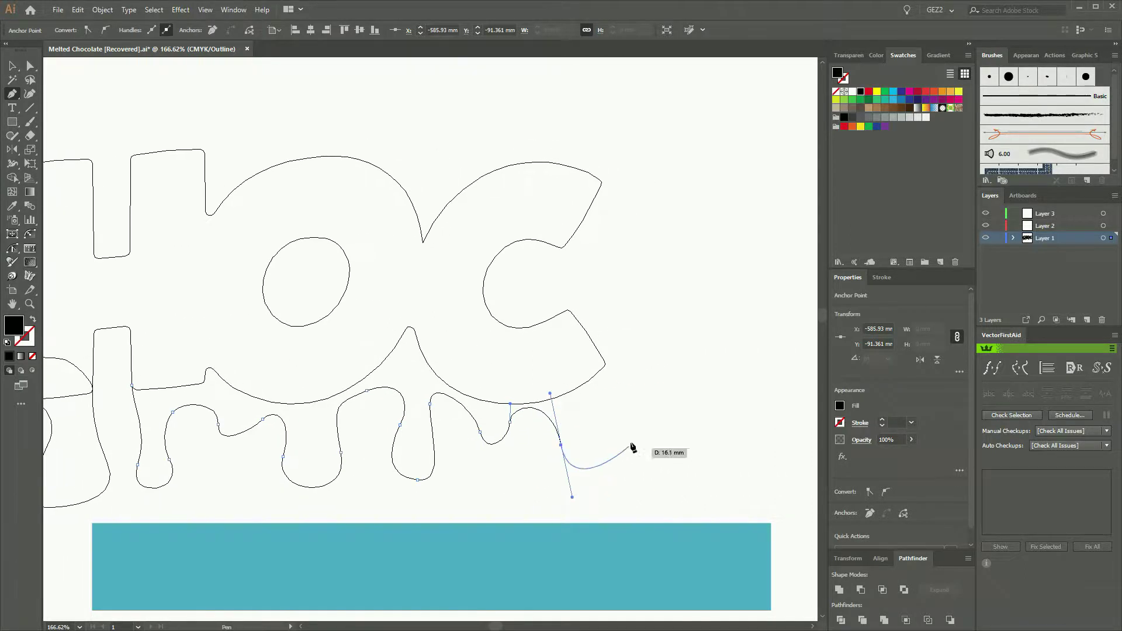
drag(605, 423, 594, 388)
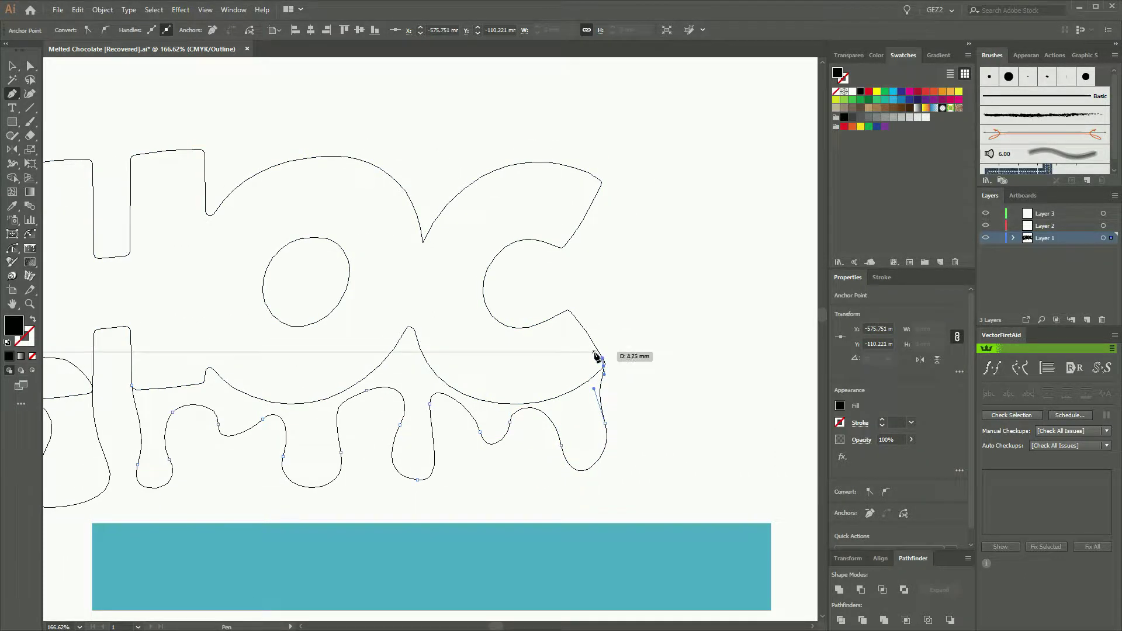
drag(605, 364, 584, 347)
Close the drip shape with a wavy curve back through the lower parts of the second C, the O and the H's right leg.
drag(515, 352, 414, 317)
drag(375, 320, 357, 342)
drag(288, 352, 189, 334)
drag(172, 337, 168, 338)
mouse_move(132, 385)
mouse_down()
mouse_move(143, 384)
mouse_move(134, 386)
mouse_up()
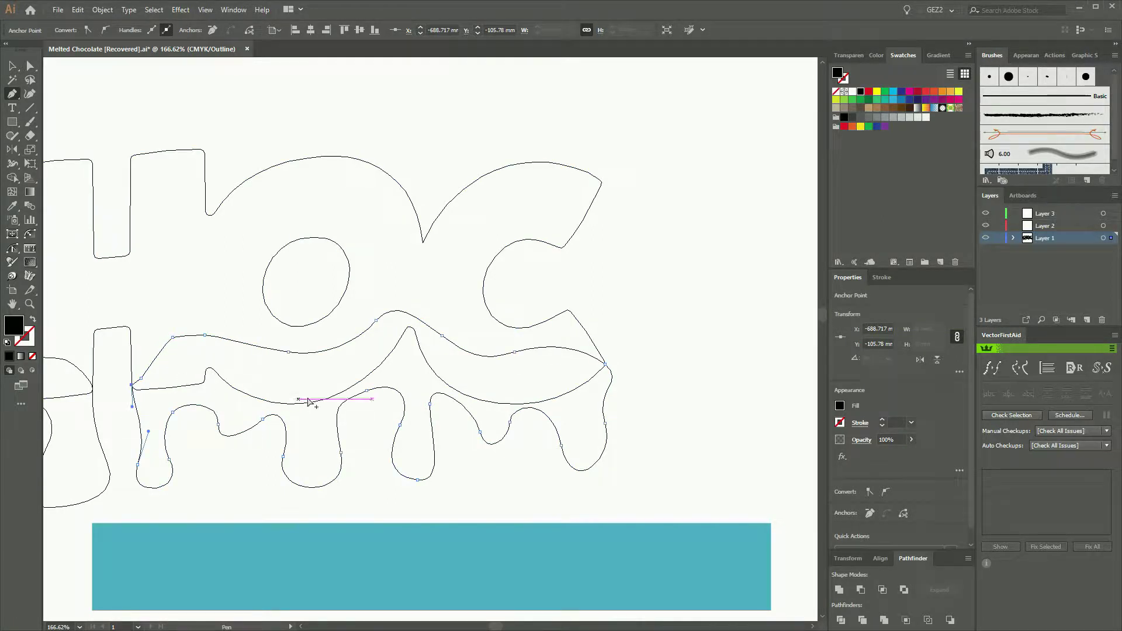
Bring the whole word into view, switch back to the filled preview, and deselect the drip shape.
key(ctrl+minus)
ctrl+alt+click(405, 371)
drag(374, 403, 443, 459)
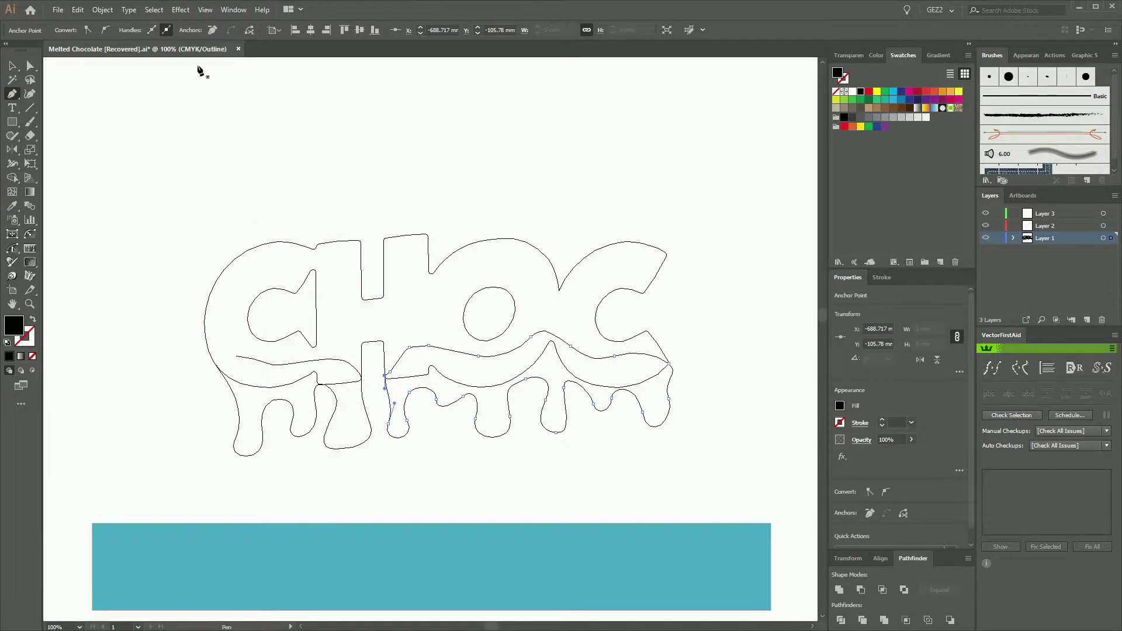
click(205, 10)
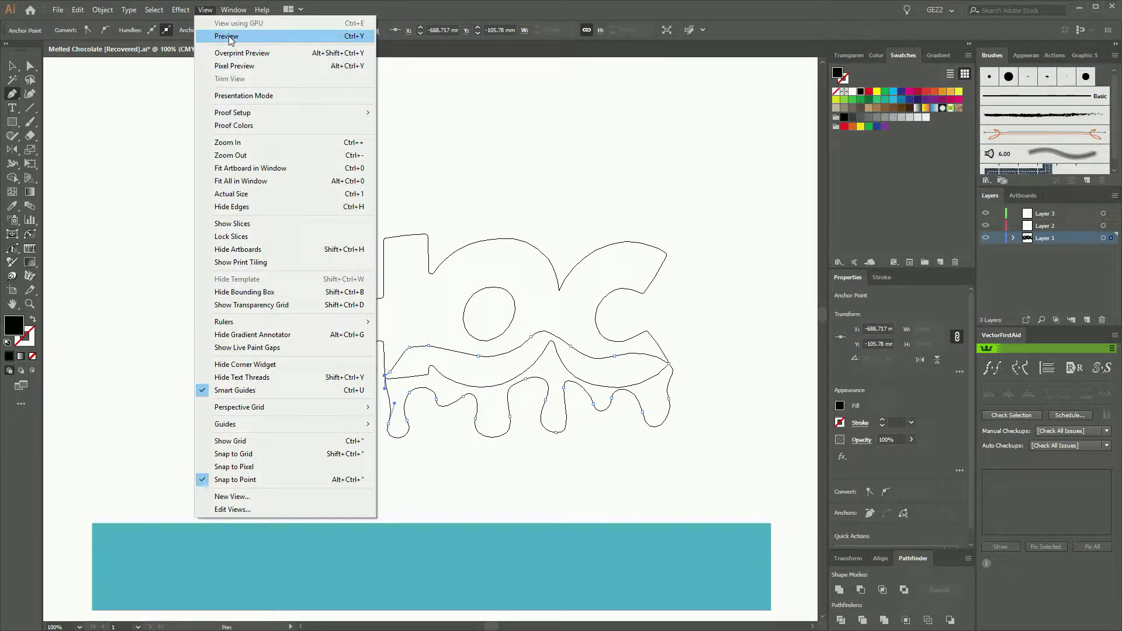
click(228, 37)
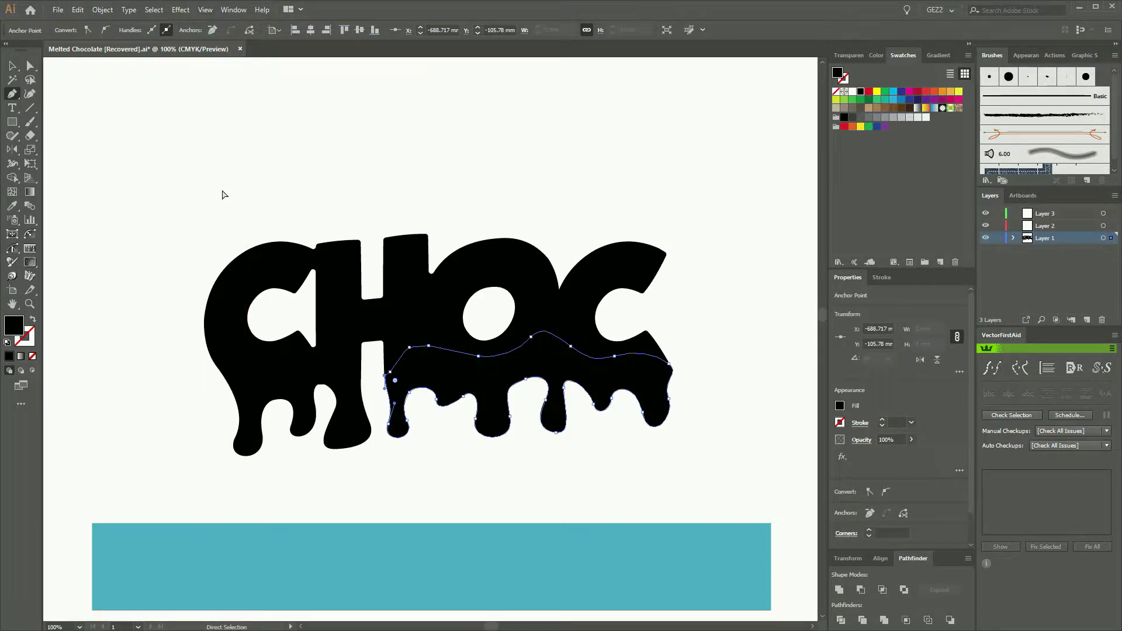
ctrl+click(223, 201)
Select the lettering and both drip shapes, unite them into one shape, and fill it with dark brown.
key(v)
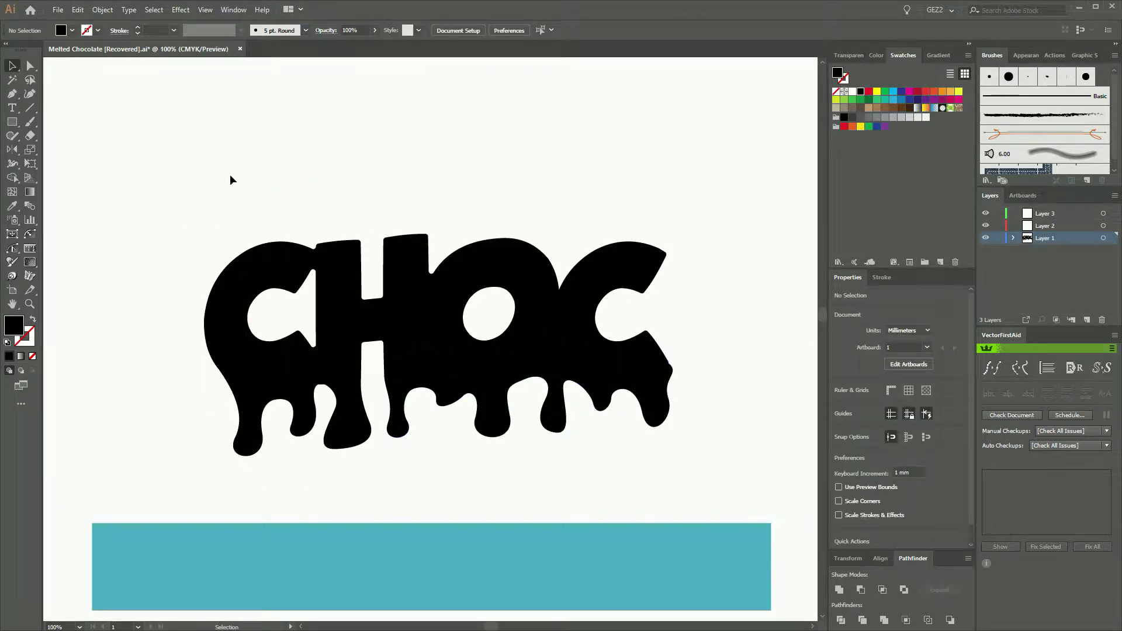
drag(171, 189, 728, 471)
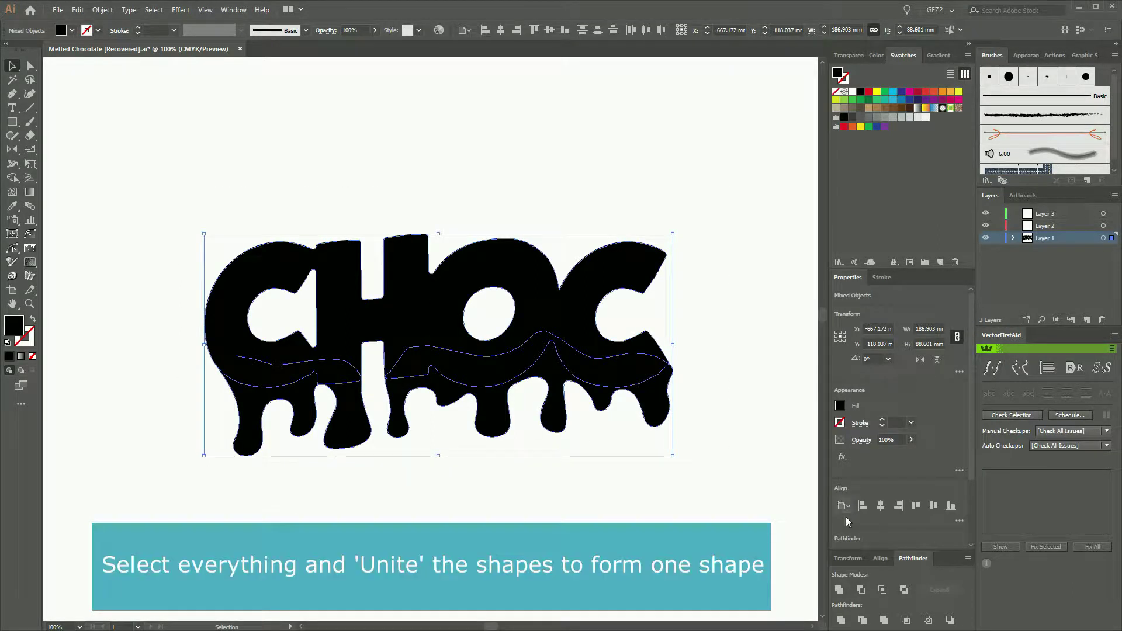
click(840, 590)
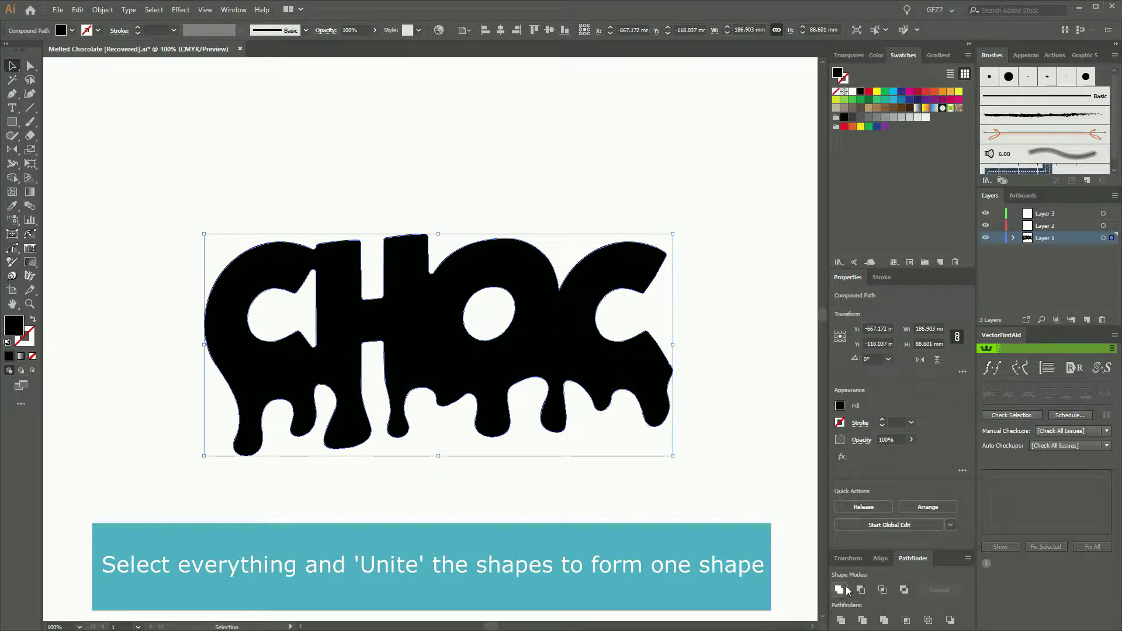
click(911, 109)
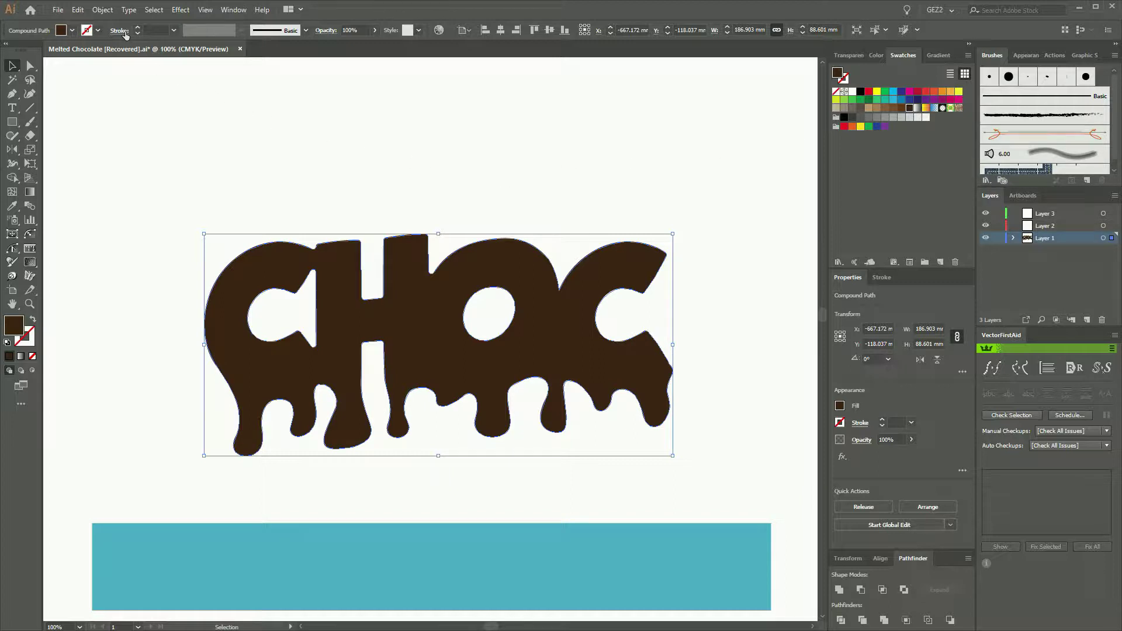
Offset the united shape's path by -2 mm with round joins.
click(108, 14)
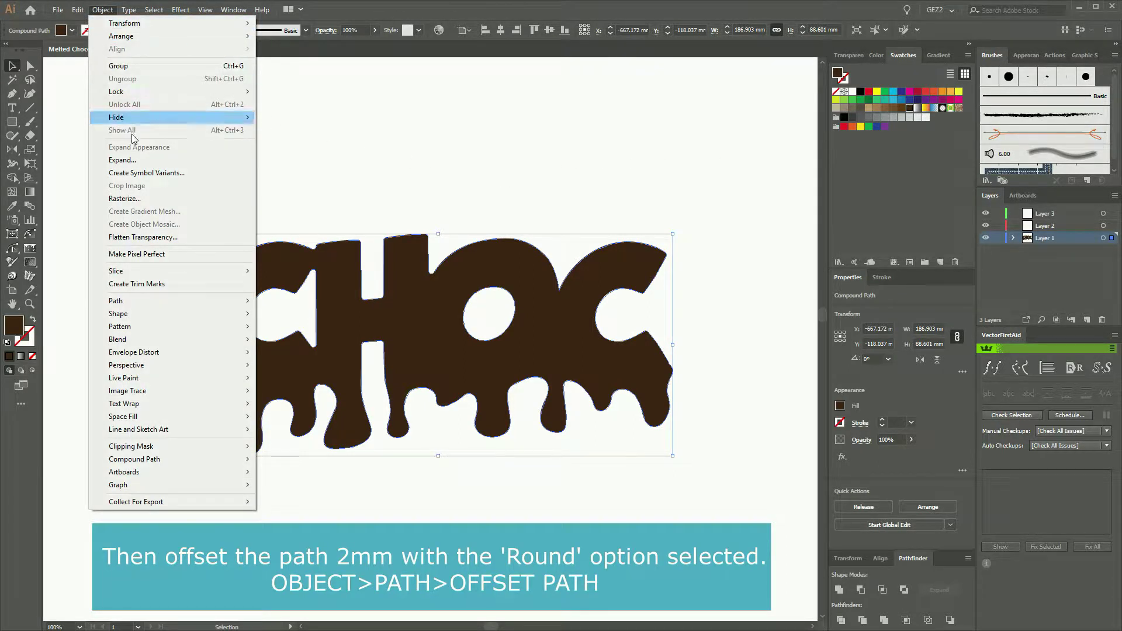
mouse_move(160, 303)
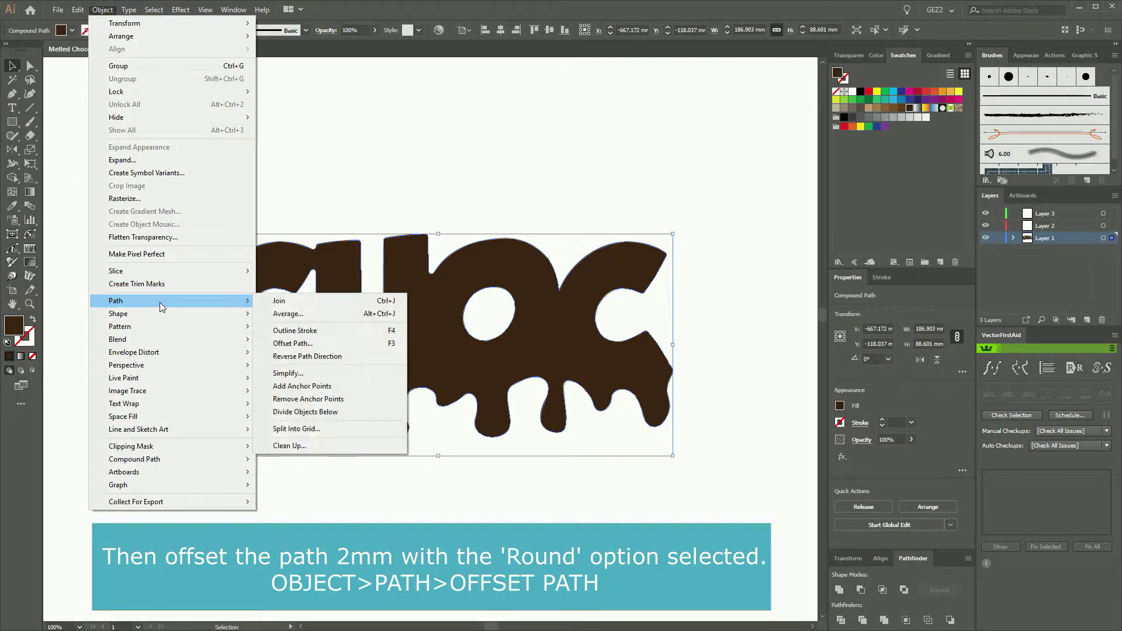
click(293, 344)
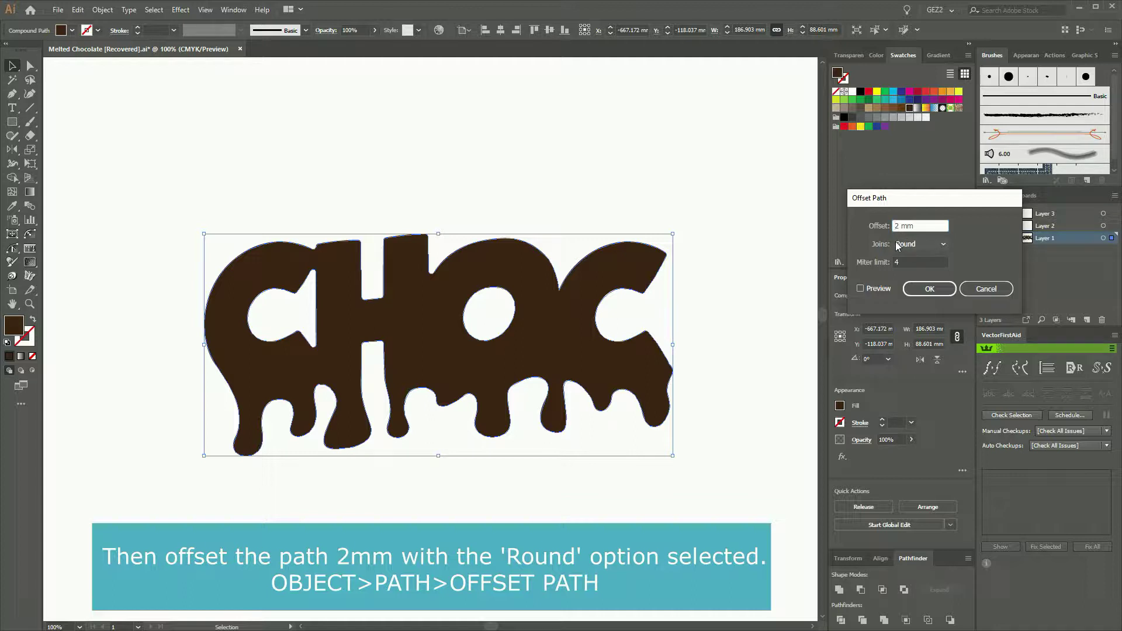
click(861, 289)
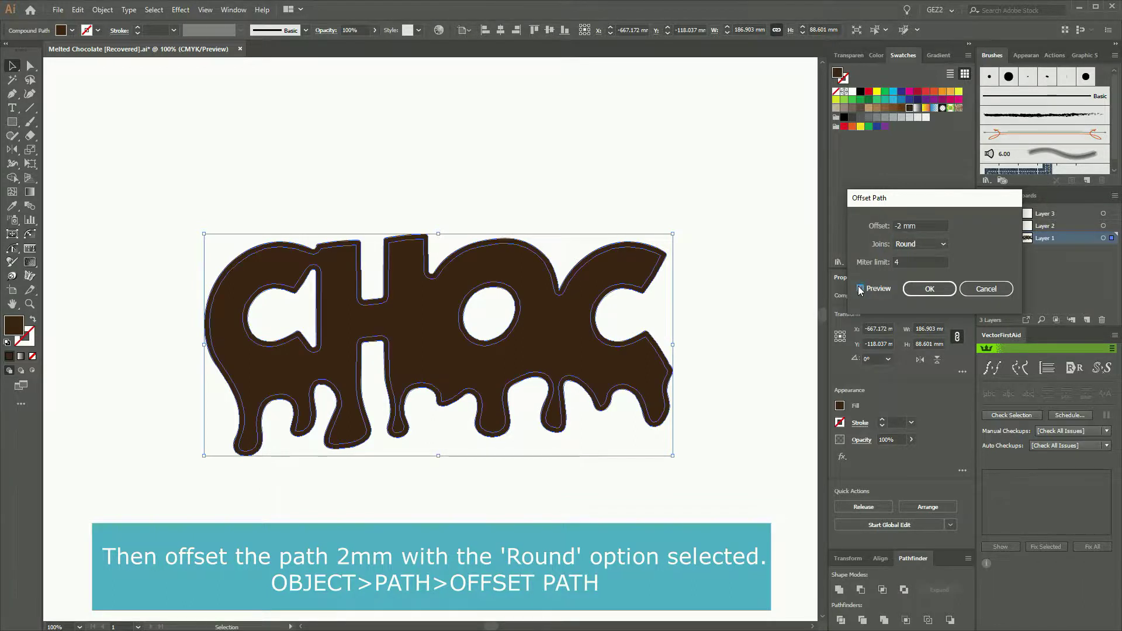
click(923, 288)
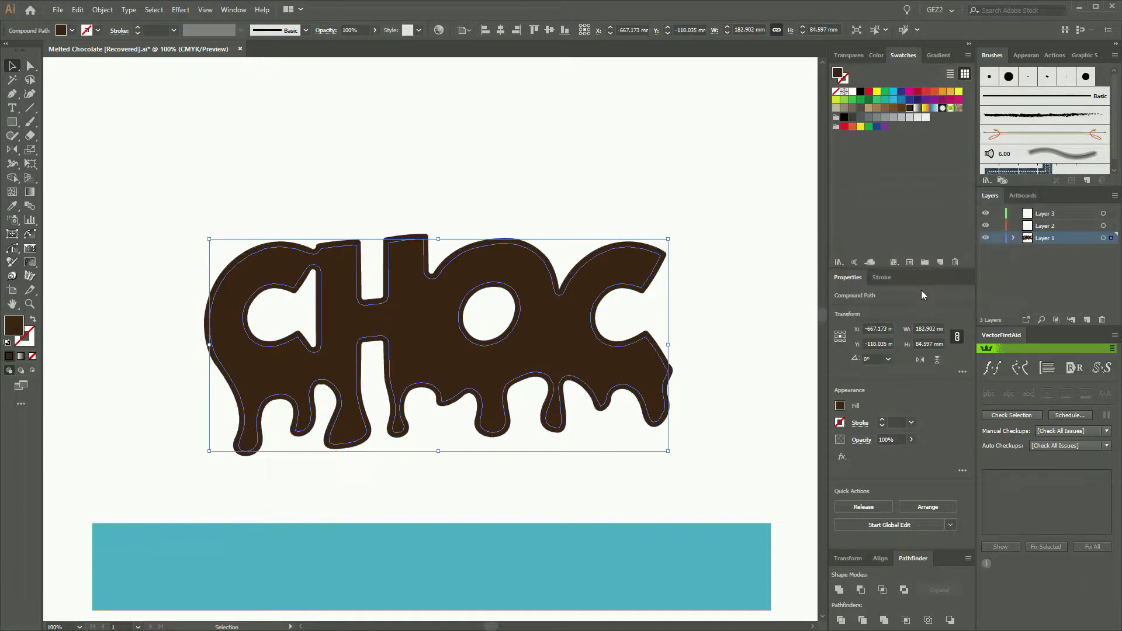
Fill the inset shape with a lighter reddish brown of C 37, M 75, Y 100, K 50, and deselect it.
click(901, 109)
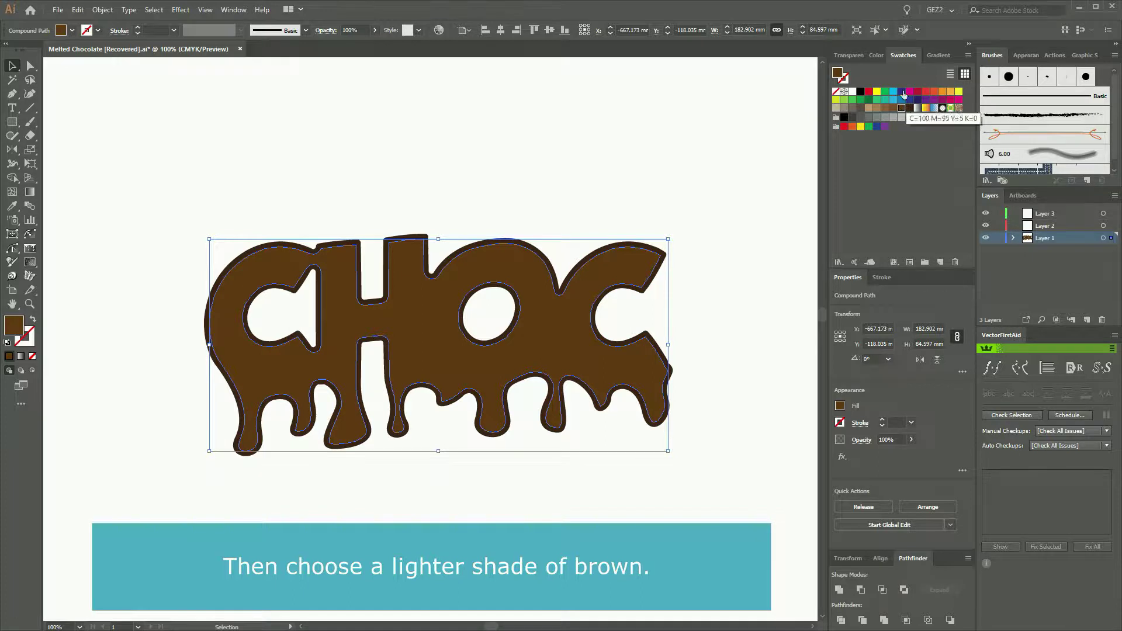
click(876, 56)
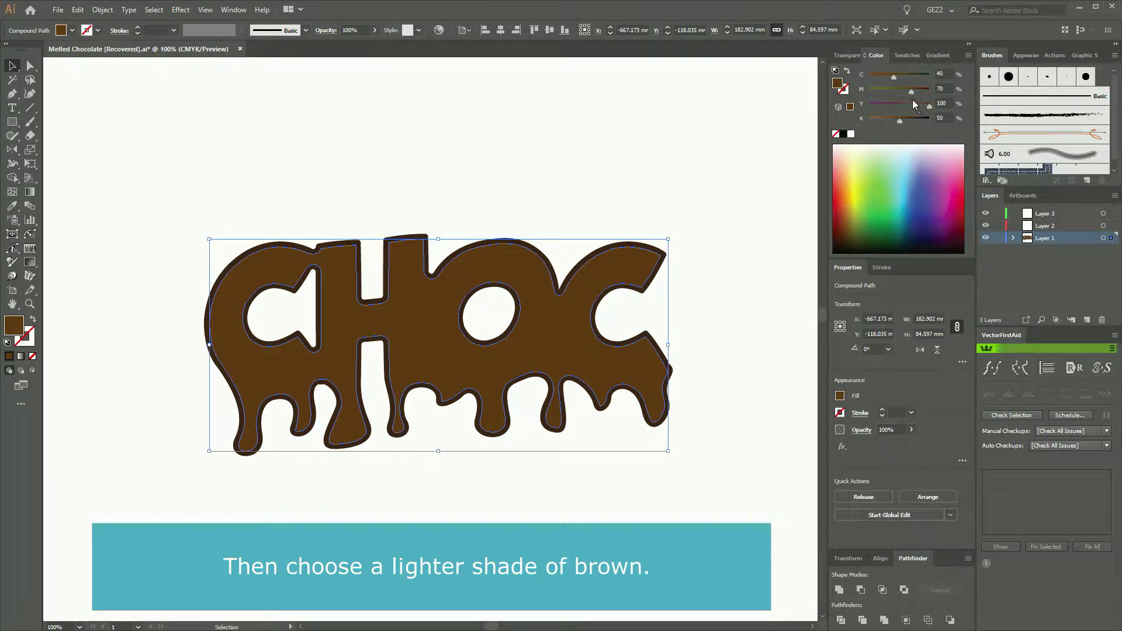
drag(910, 91, 890, 78)
key(a)
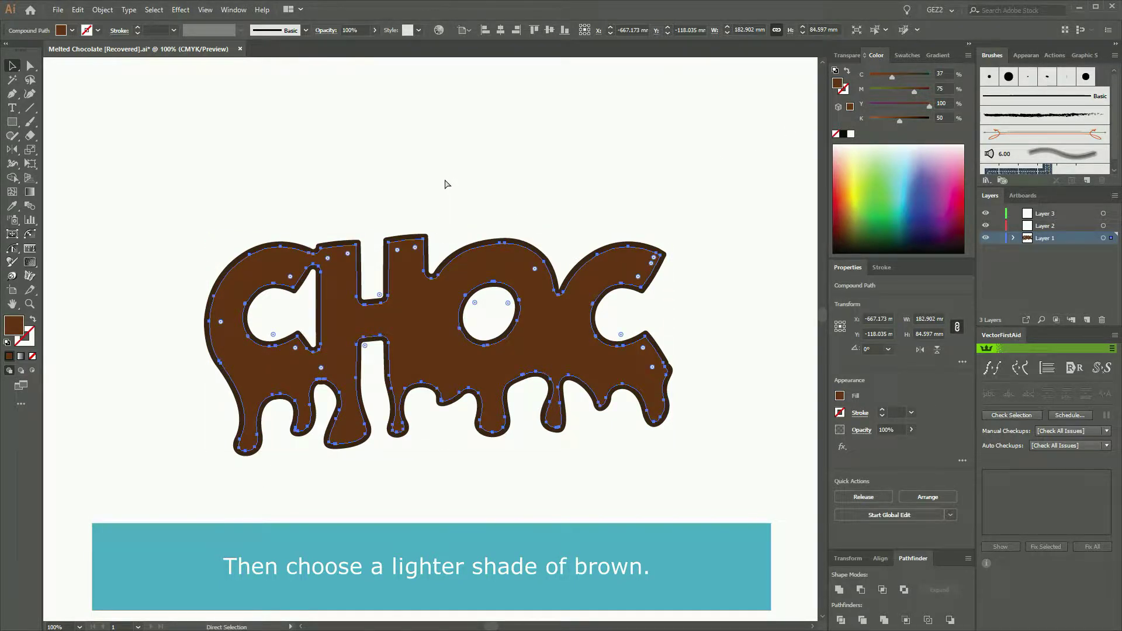
ctrl+click(447, 173)
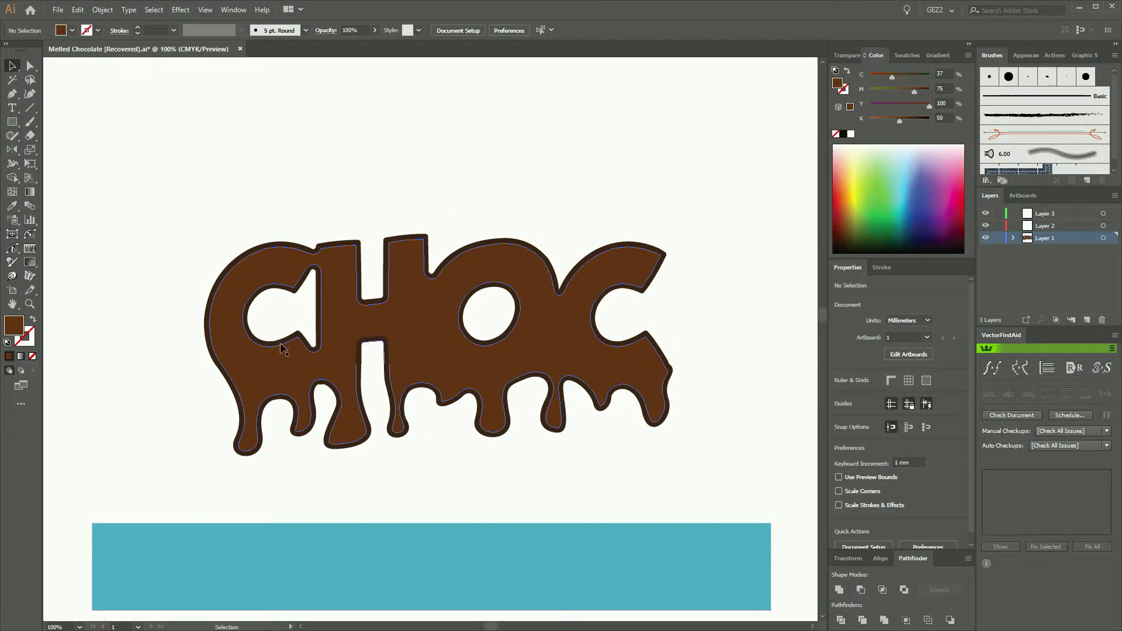
In outline view, draw a freehand inner path from the first drip up around the first C and over to the top of the H's left stem.
key(z)
drag(126, 210, 454, 412)
drag(708, 489, 755, 494)
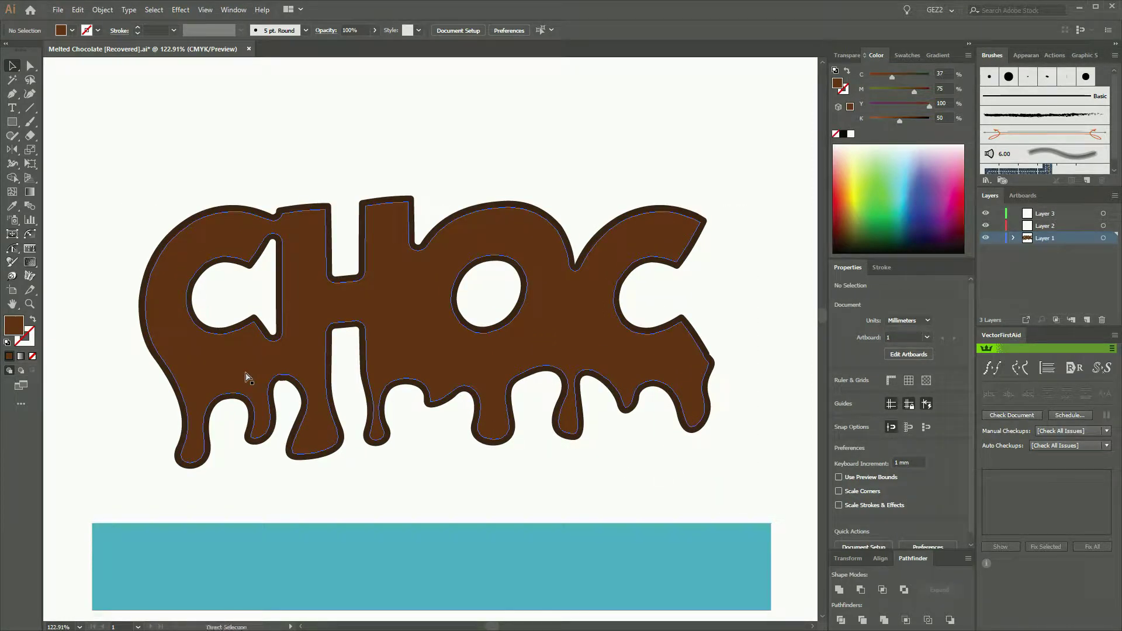
key(ctrl+y)
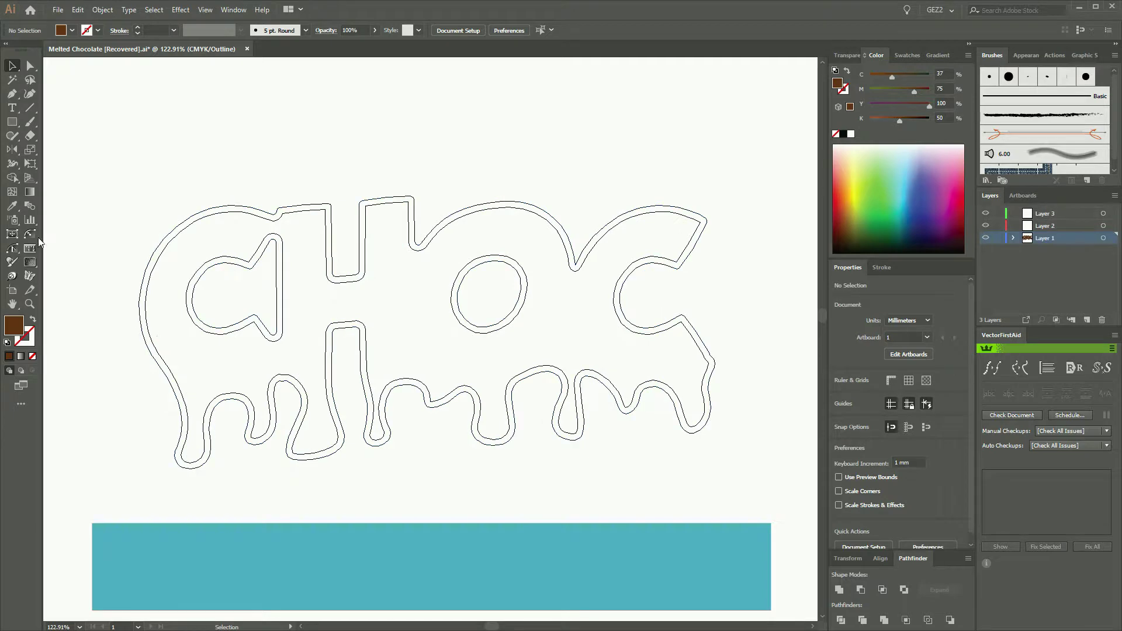
click(13, 94)
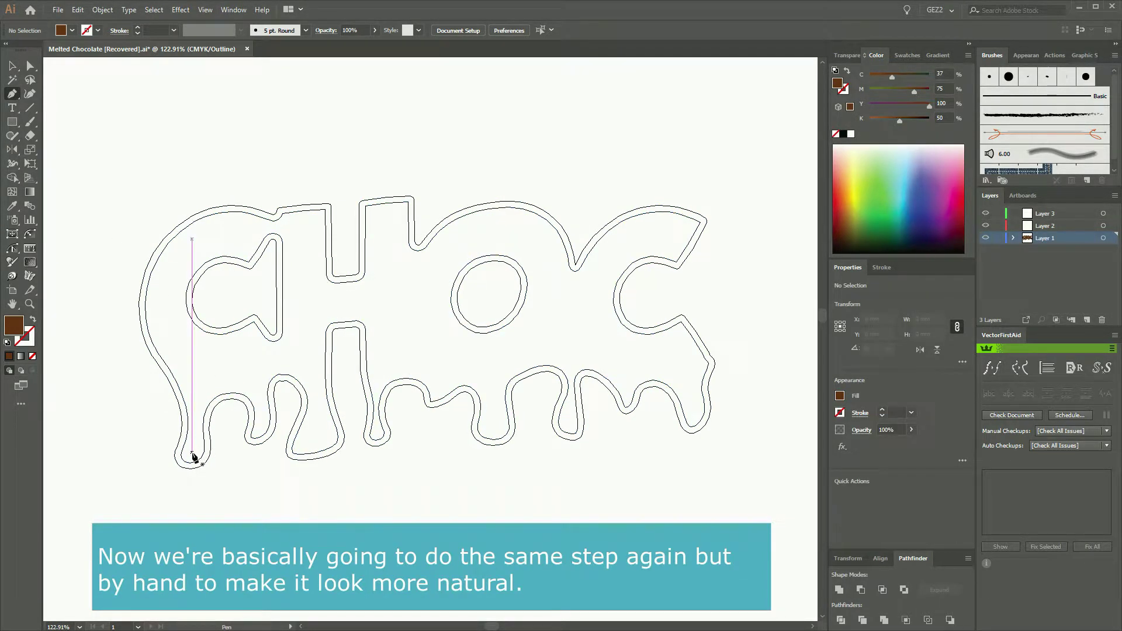
drag(186, 453, 192, 453)
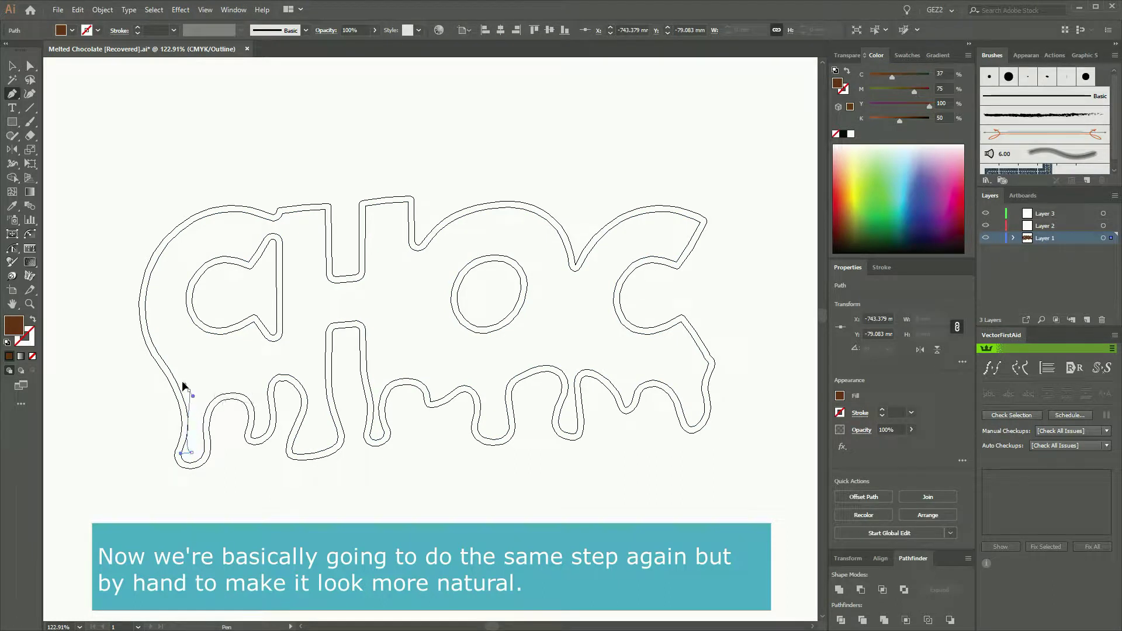
drag(163, 353, 166, 359)
drag(154, 308, 148, 280)
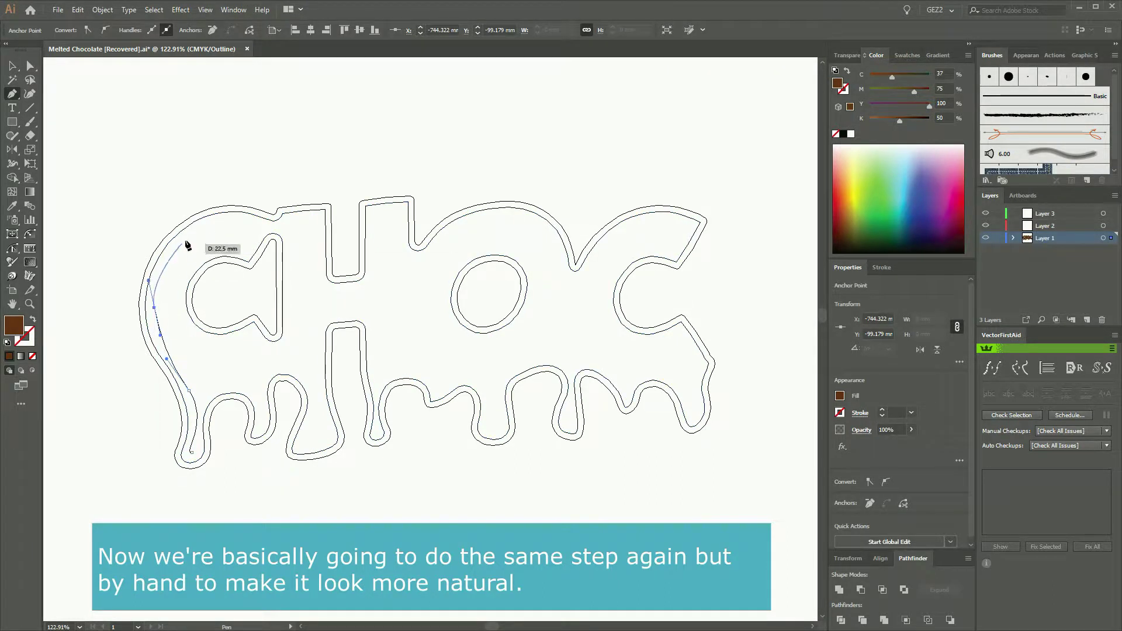
drag(202, 226, 307, 254)
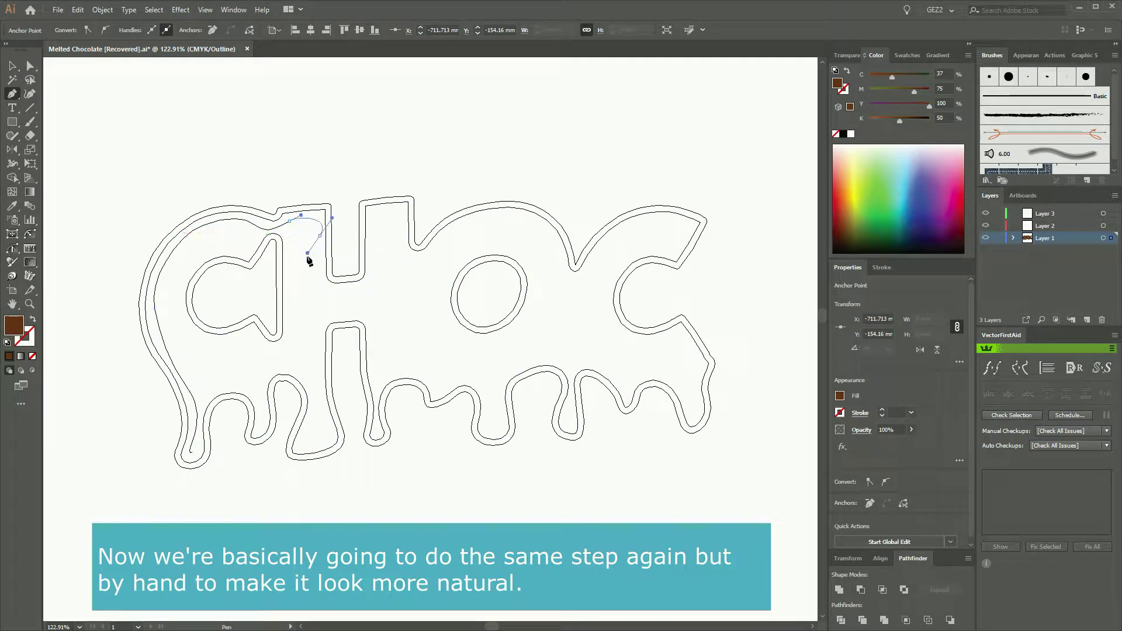
Continue the inner path around the H's upper gap, over the O, and around the second C's upper arm into its inner curve.
drag(342, 287, 547, 221)
drag(563, 268, 567, 290)
drag(599, 254, 627, 244)
drag(602, 295, 594, 314)
Continue the inner path around the second C's lower arm and back through the drips beneath the C and O towards the H's right leg.
drag(647, 344, 495, 369)
drag(504, 433, 467, 373)
drag(468, 373, 417, 374)
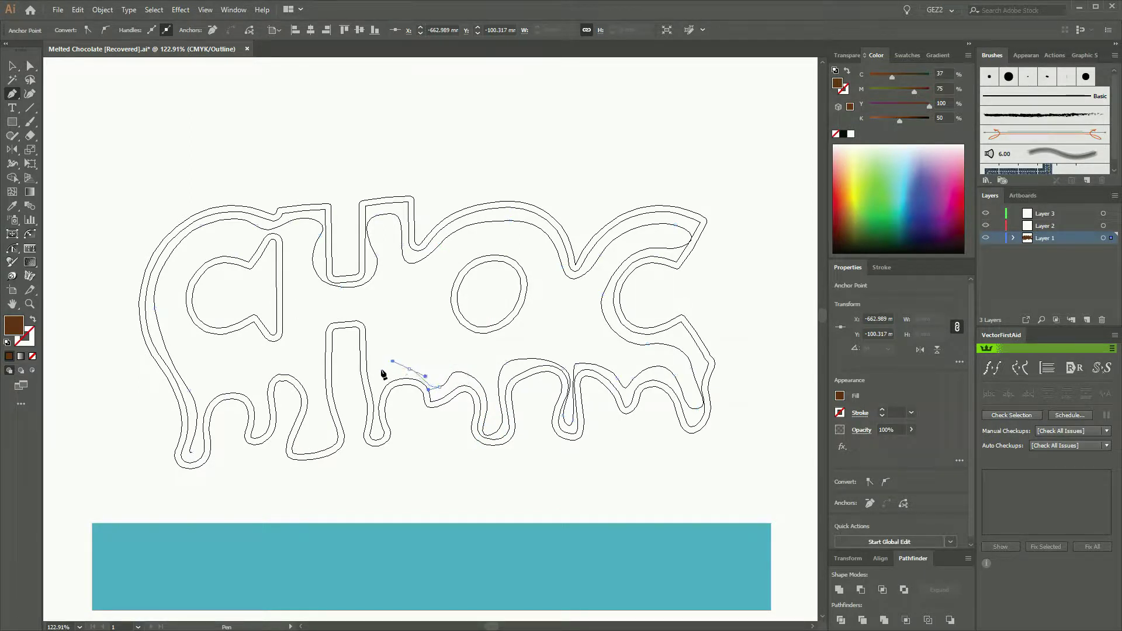
Continue the inner path around the H's lower gap, through the remaining drips, and close it at the first drip.
drag(373, 346, 315, 323)
drag(317, 369, 326, 387)
drag(323, 440, 299, 446)
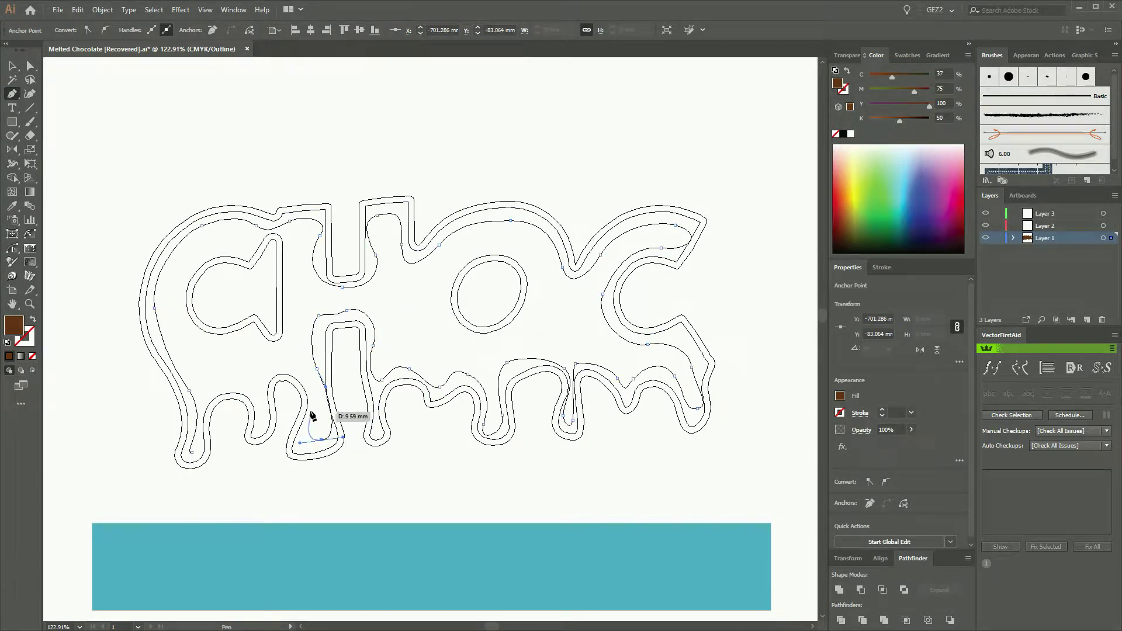
drag(290, 362, 253, 430)
drag(253, 387, 202, 398)
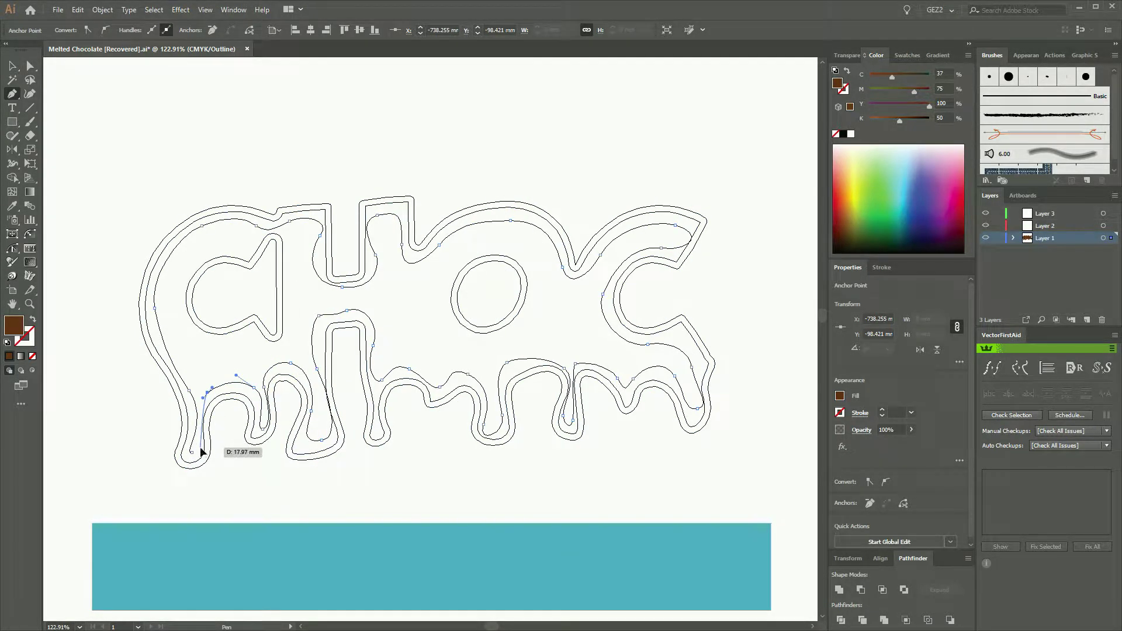
drag(192, 453, 201, 449)
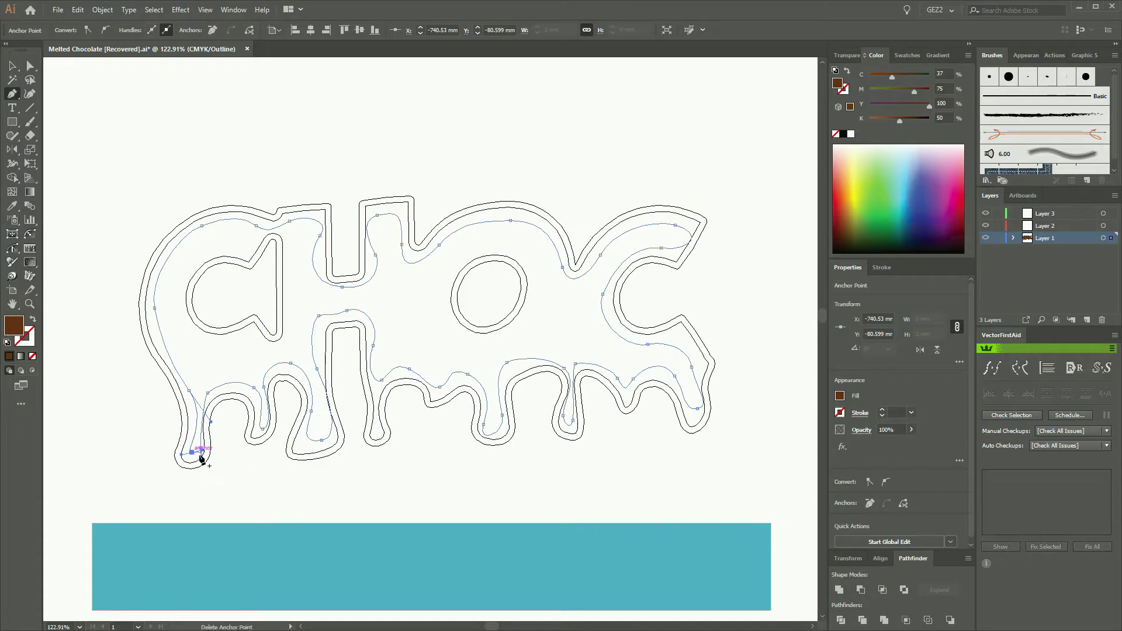
ctrl+click(231, 468)
Shift the inner path's anchor point on the H's left leg slightly away from the gap, and deselect the path.
ctrl+click(330, 437)
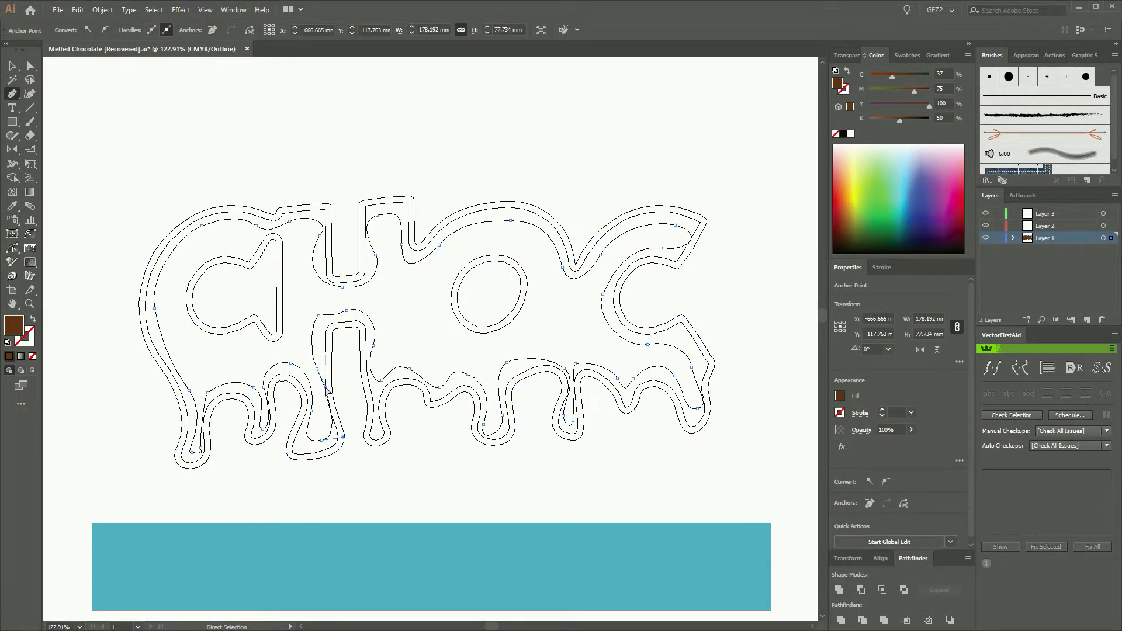
drag(326, 387, 317, 393)
ctrl+click(296, 348)
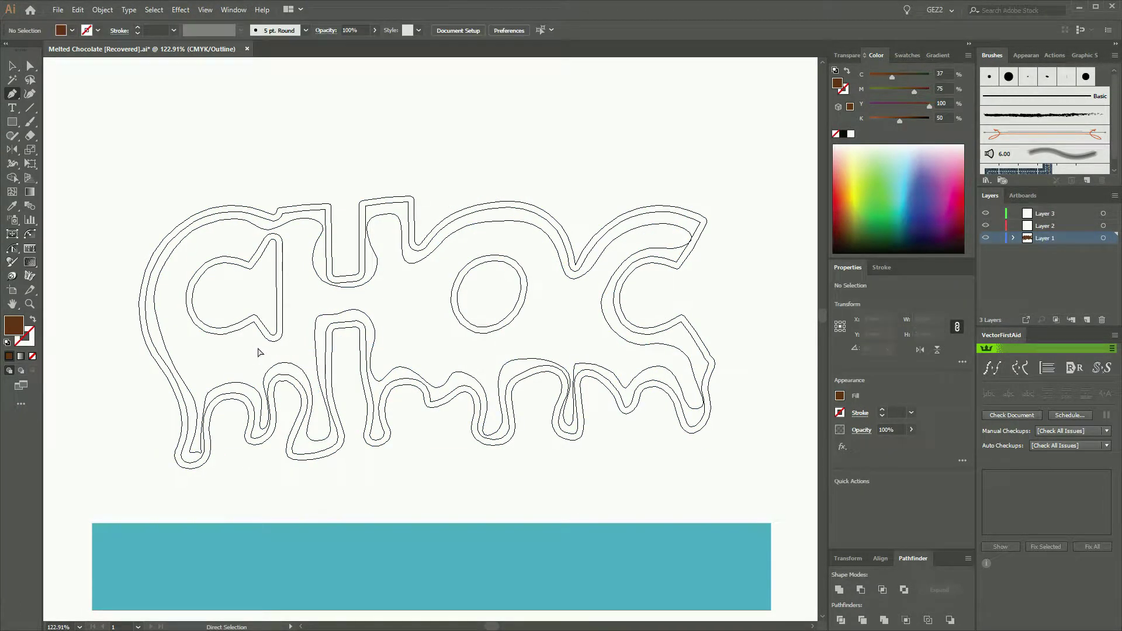
Draw closed curved outlines around the first C's opening and the O's hole.
drag(202, 349, 203, 349)
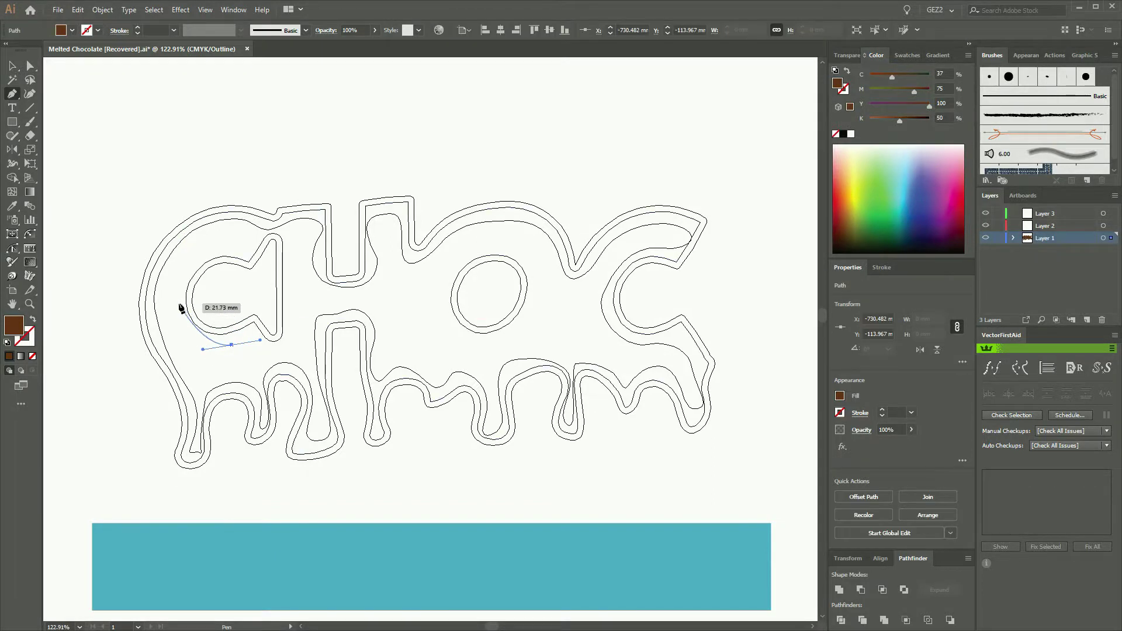
drag(171, 283, 290, 279)
drag(232, 345, 215, 353)
drag(494, 341, 461, 338)
drag(442, 277, 536, 304)
click(495, 341)
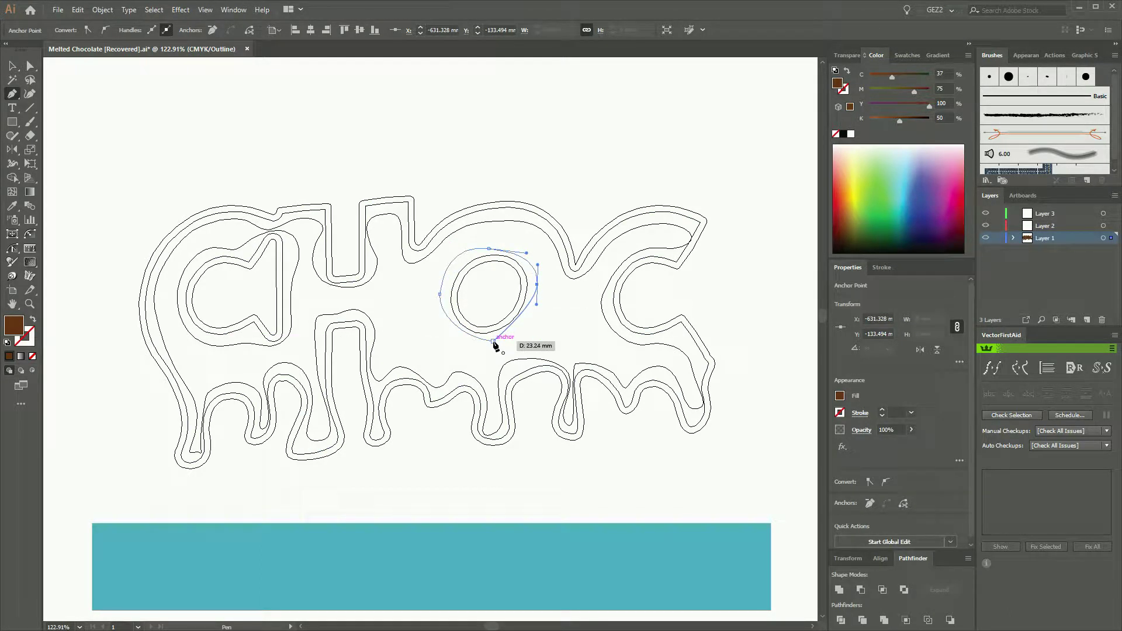
ctrl+click(419, 335)
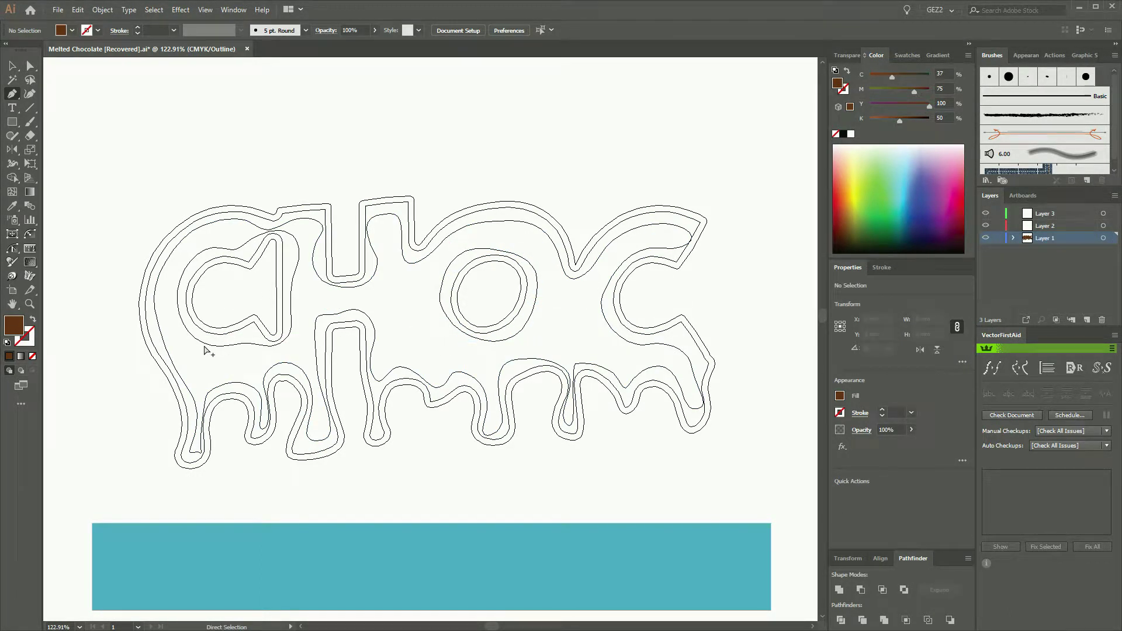
Select the long inner path and both opening outlines, lower their fill's K to 31, and punch out the openings with Minus Front.
key(ctrl+y)
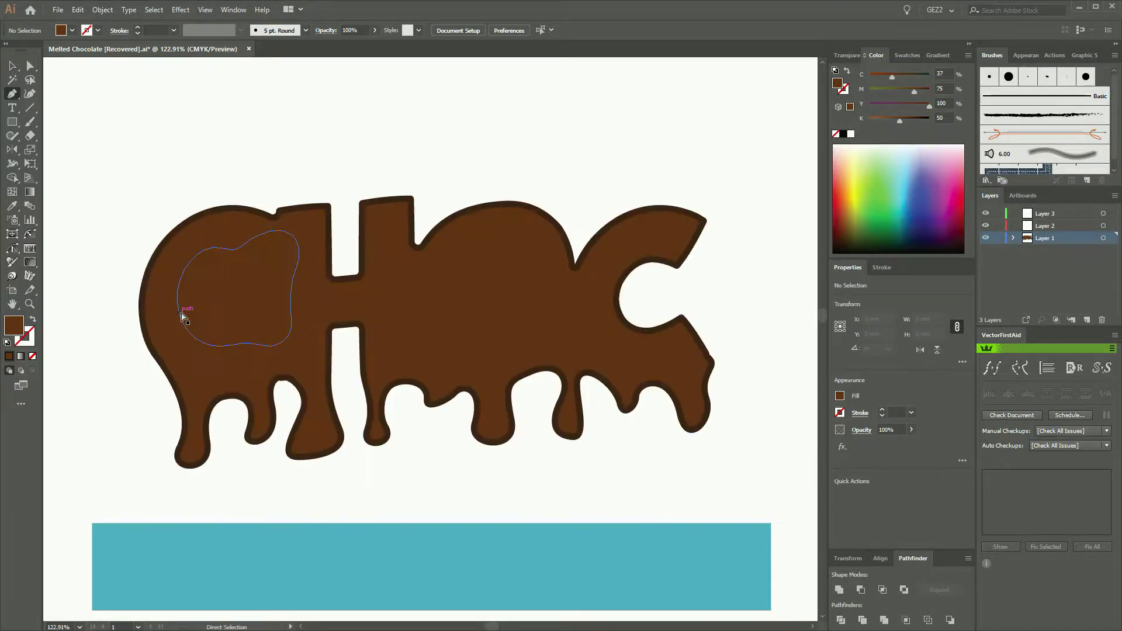
key(ctrl+y)
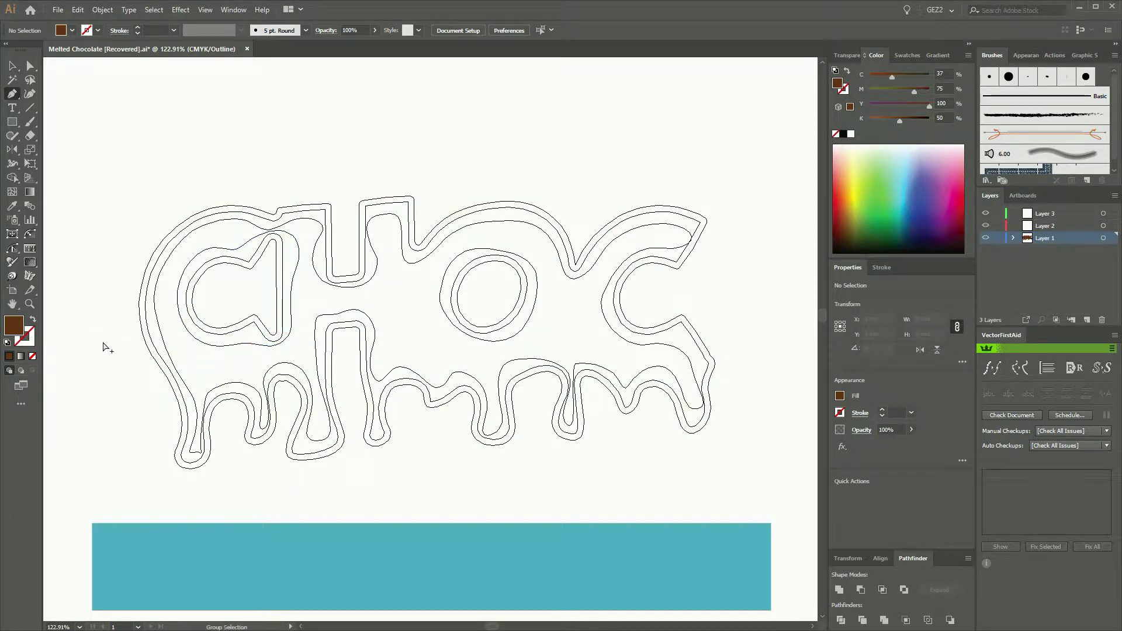
key(v)
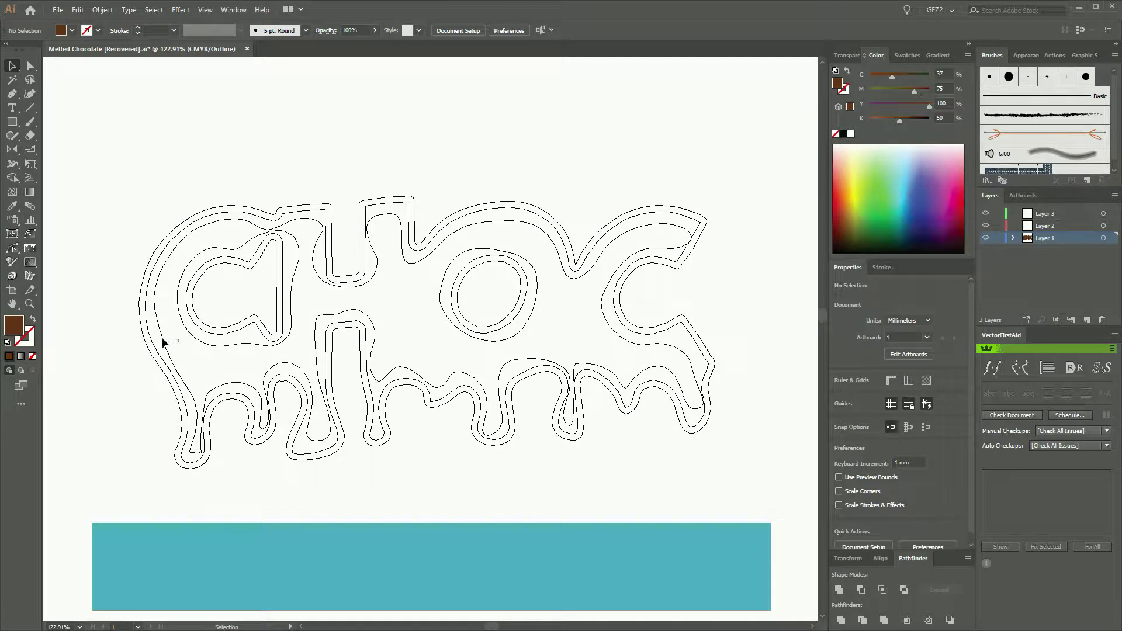
click(203, 343)
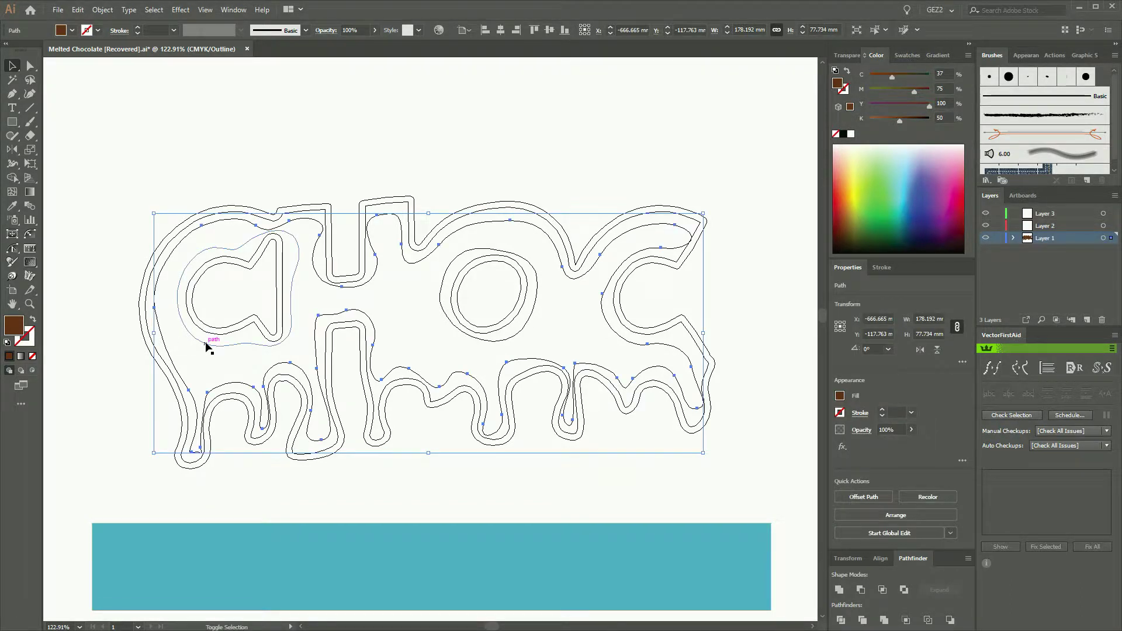
shift+click(208, 347)
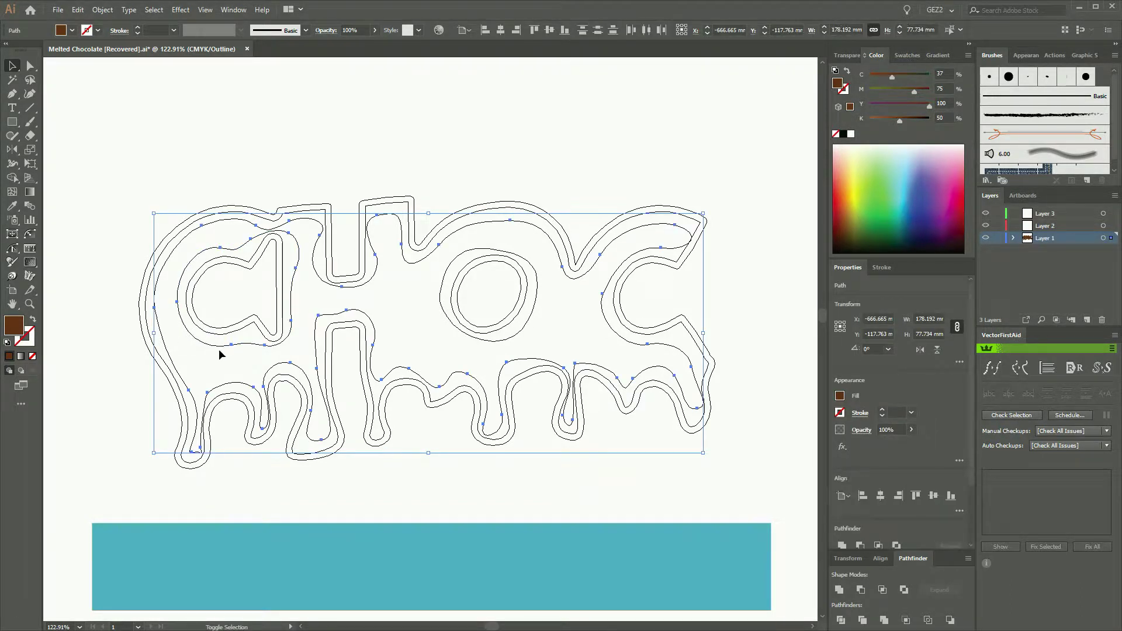
shift+click(447, 321)
click(208, 11)
click(225, 26)
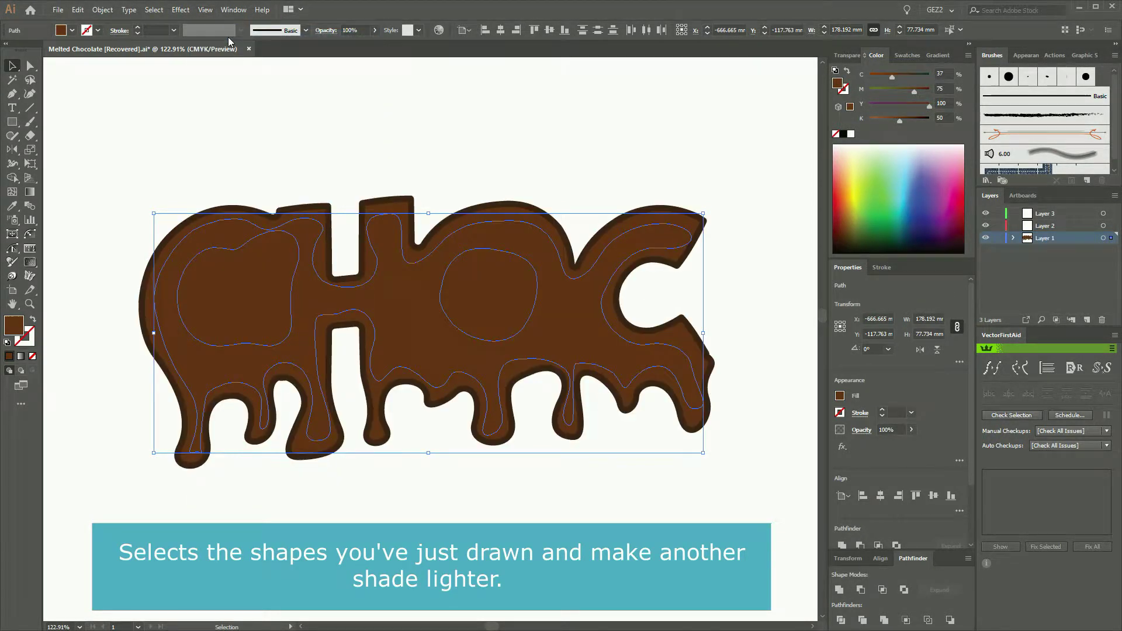
click(890, 119)
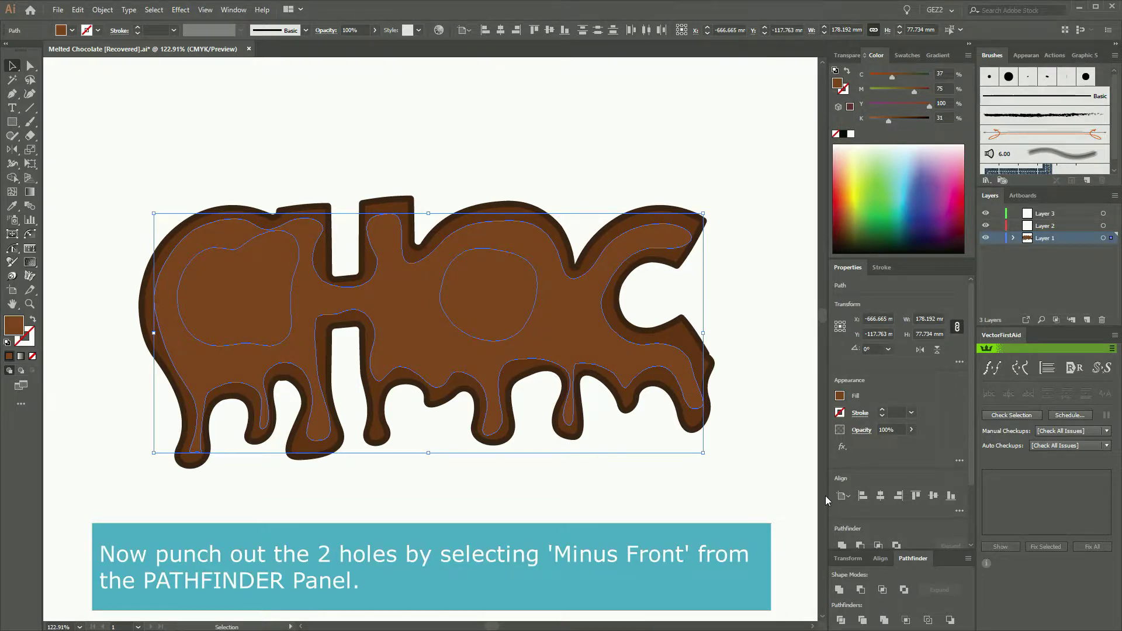
click(862, 590)
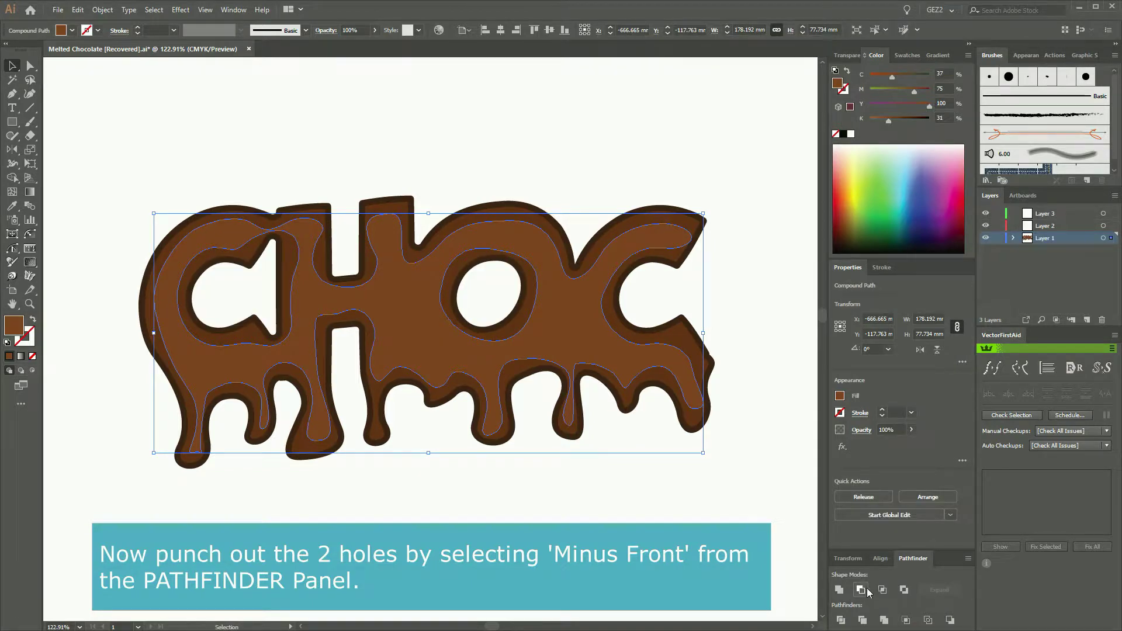
click(472, 479)
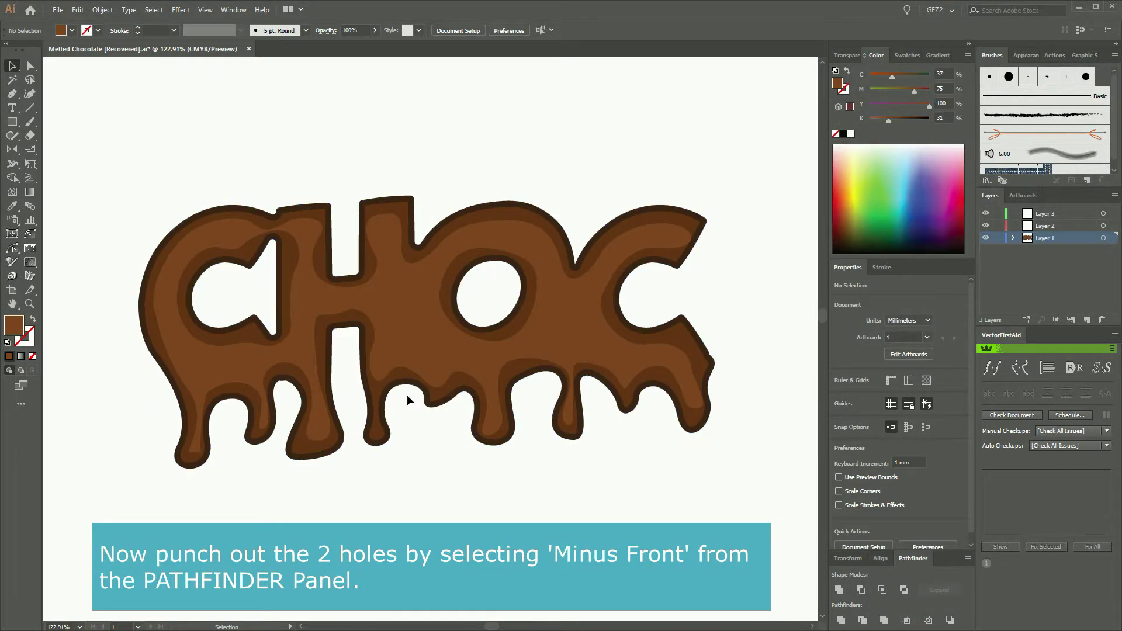
In outline view, draw a small curved closed shape along the lower curve of the first C.
key(p)
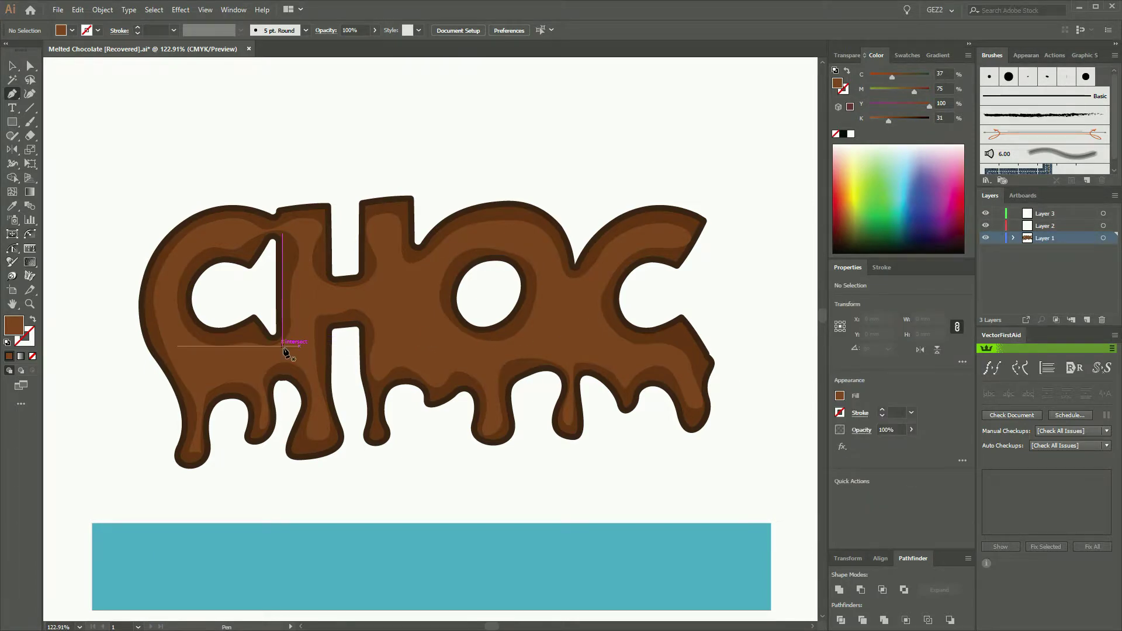
key(ctrl+y)
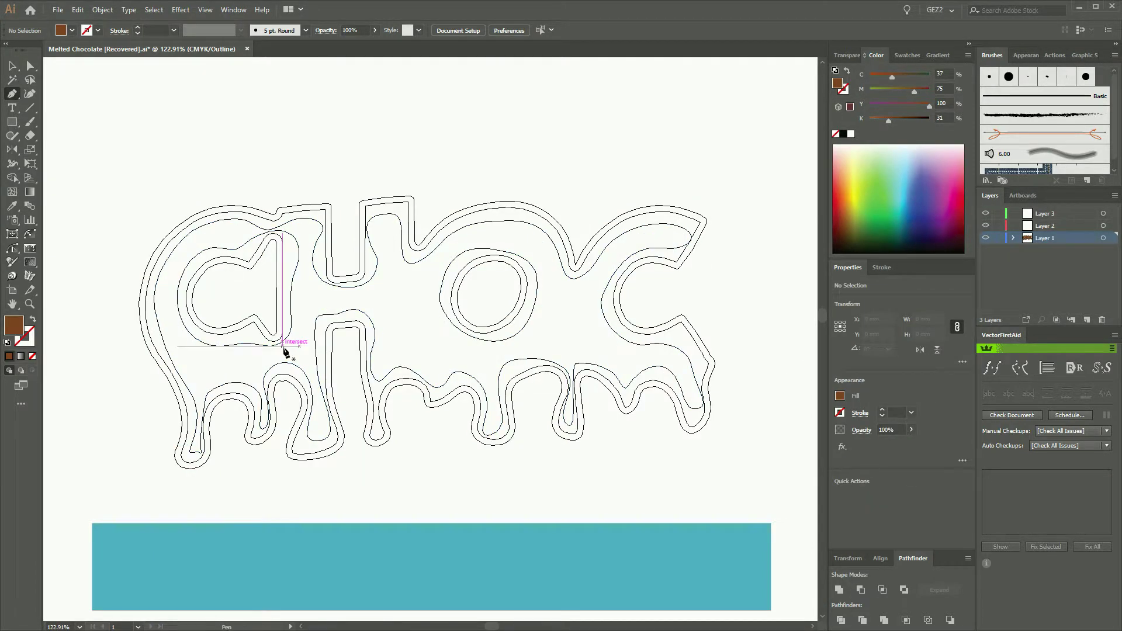
drag(103, 187, 626, 497)
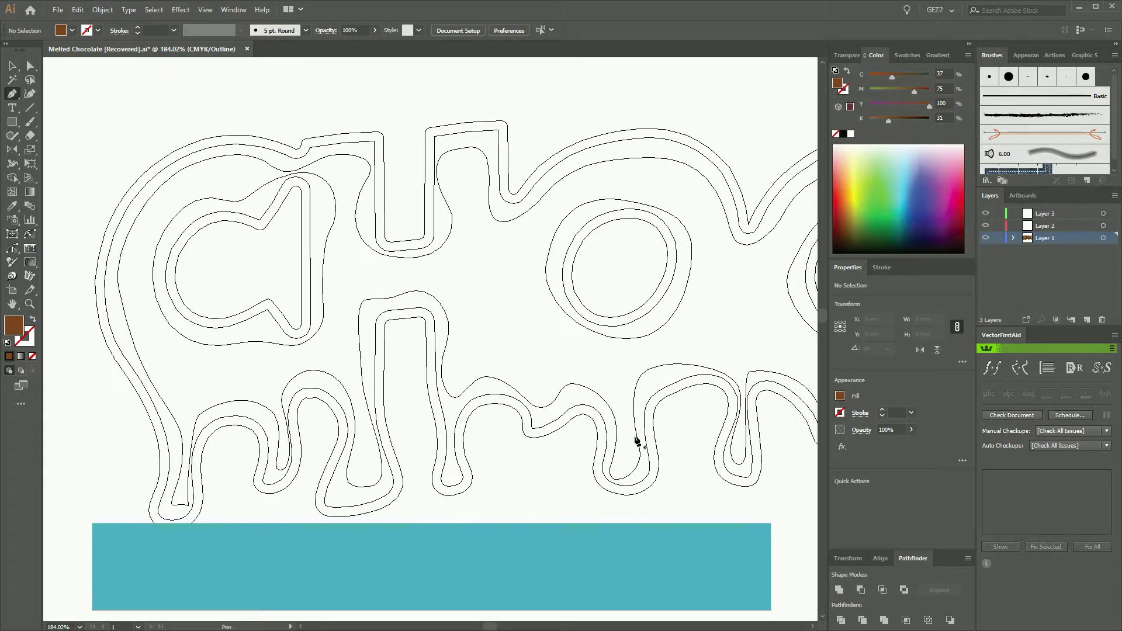
mouse_move(259, 385)
mouse_down()
mouse_move(184, 393)
mouse_move(139, 326)
mouse_move(172, 350)
mouse_move(273, 354)
mouse_move(238, 385)
mouse_up()
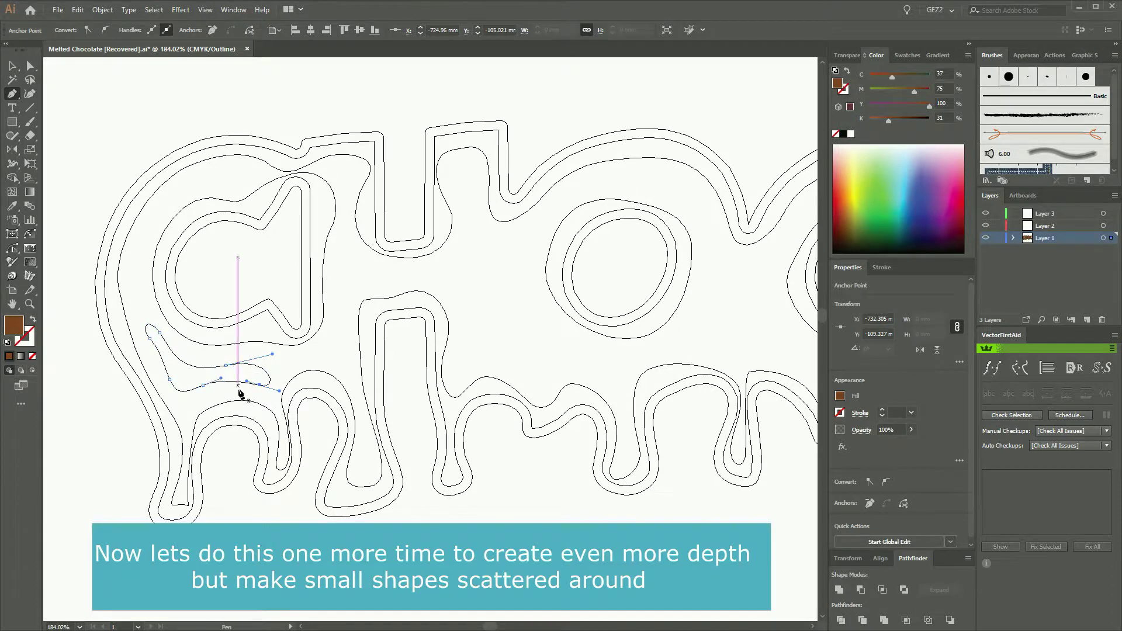
ctrl+click(206, 398)
Lower the inner path's end anchor point in the first drip to round its tip, and deselect the path.
ctrl+click(177, 505)
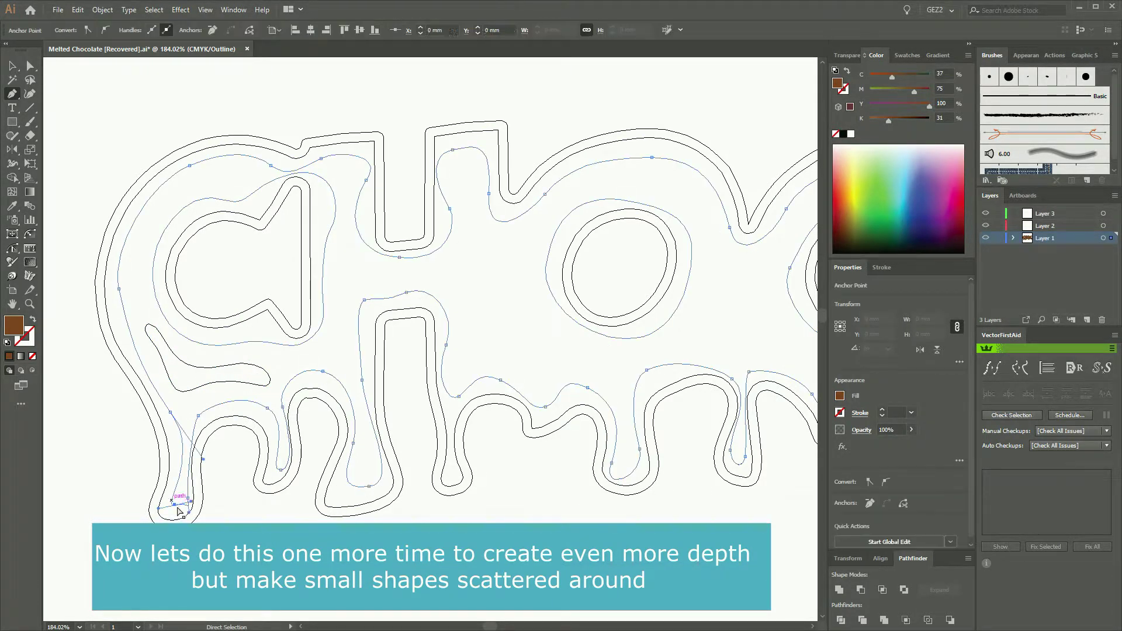
drag(175, 505, 175, 511)
ctrl+click(217, 516)
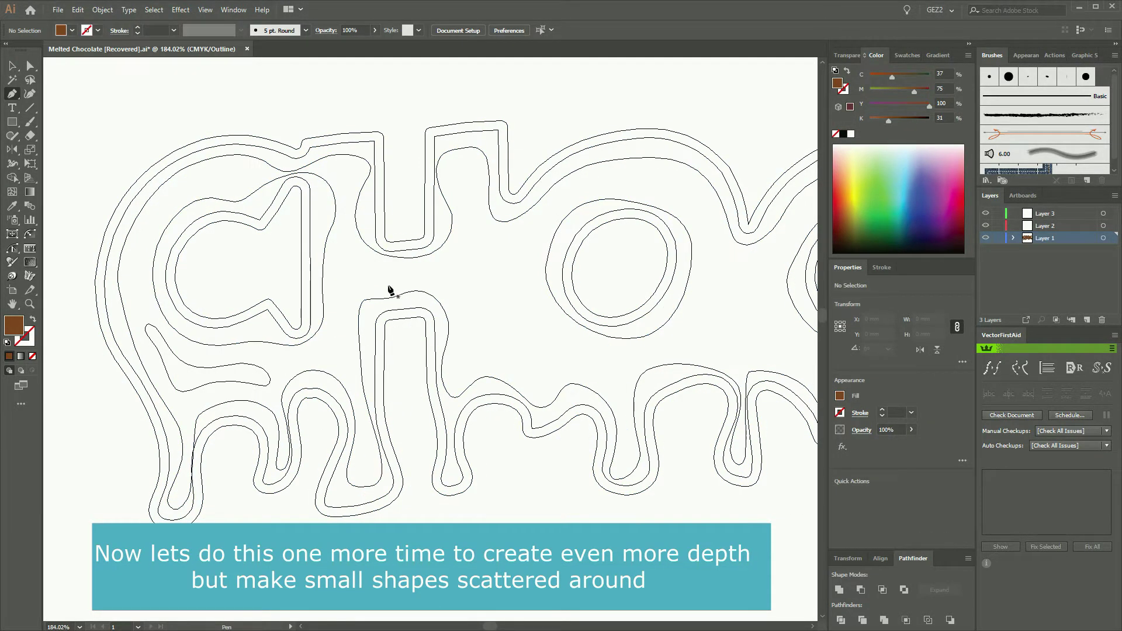
Draw a small branching closed shape down the H's left stem and along its crossbar.
drag(336, 350, 311, 351)
drag(336, 295, 334, 268)
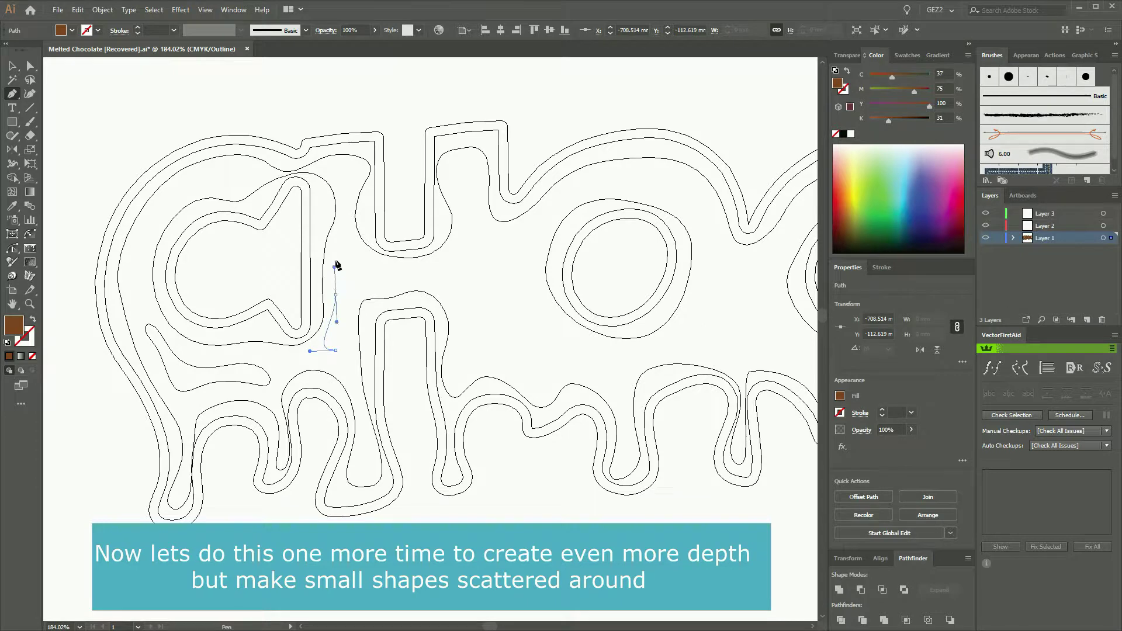
drag(338, 226, 348, 221)
drag(363, 263, 345, 304)
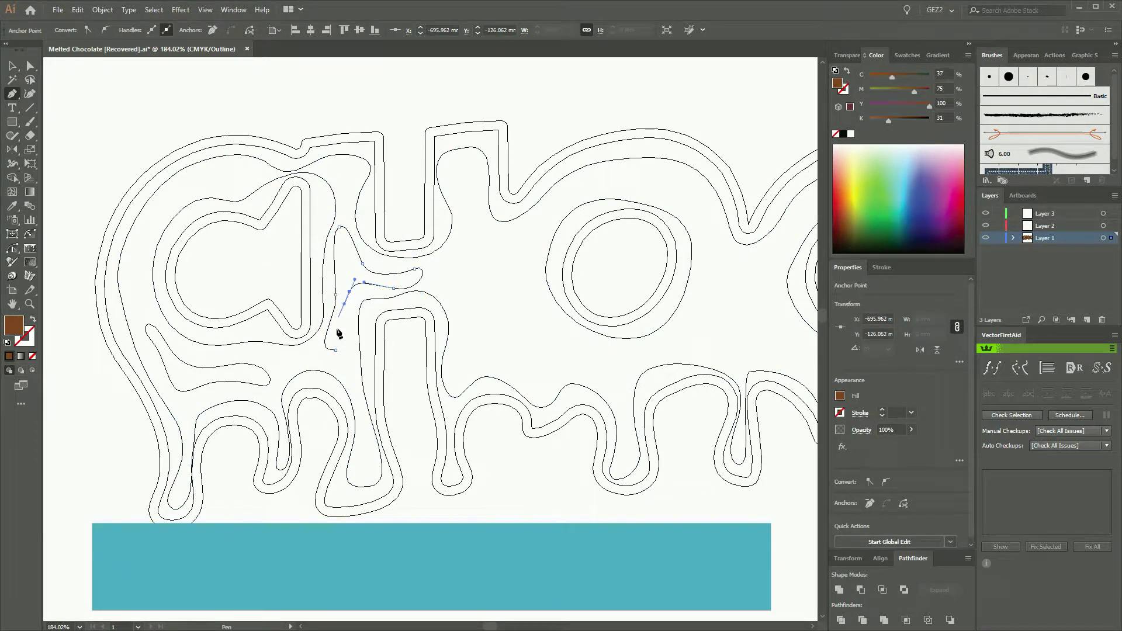
drag(335, 350, 318, 351)
ctrl+click(506, 353)
Draw a larger closed shape from the H's right stem down to the area beside the O's lower curve.
drag(514, 354, 473, 241)
drag(449, 180, 480, 158)
drag(485, 218, 488, 246)
drag(558, 219, 540, 232)
drag(532, 288, 554, 324)
drag(515, 354, 534, 359)
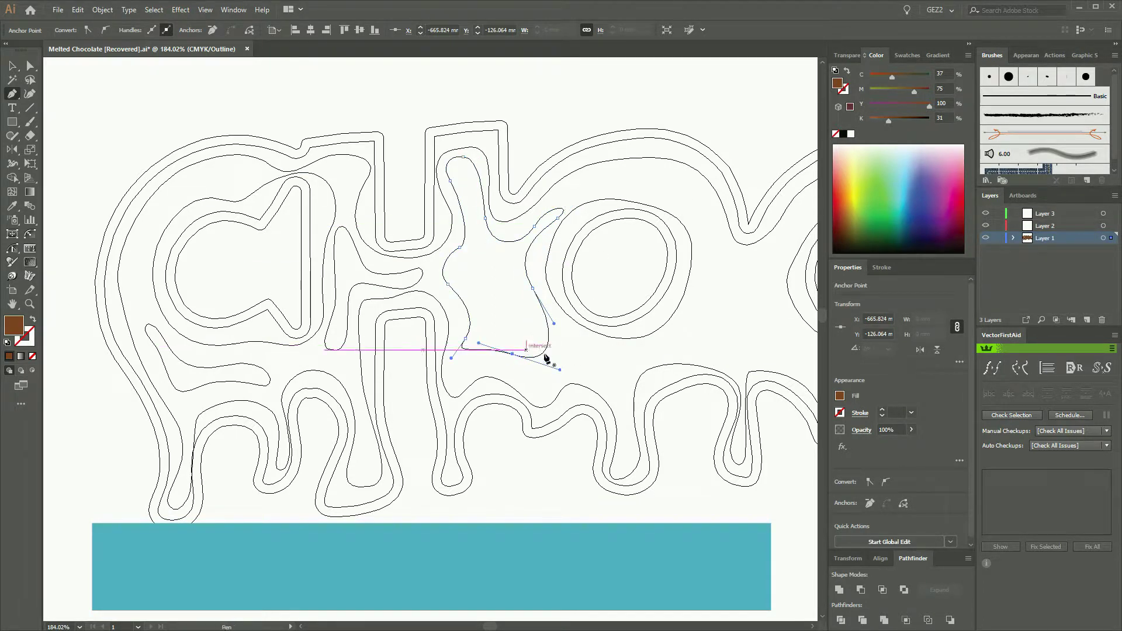
ctrl+click(641, 345)
Draw a closed shape under the O with a narrow tongue running down into the drip below.
drag(551, 364, 554, 361)
drag(587, 345, 613, 359)
drag(686, 318, 696, 305)
drag(695, 350, 650, 345)
drag(629, 384, 629, 394)
drag(630, 462, 617, 462)
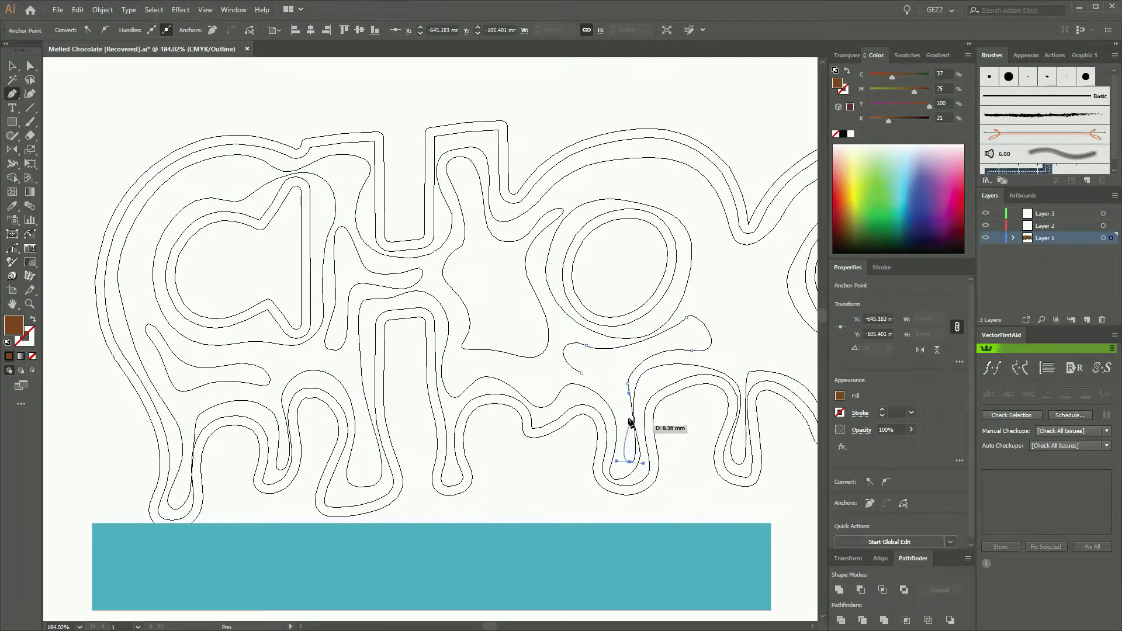
drag(618, 403, 568, 370)
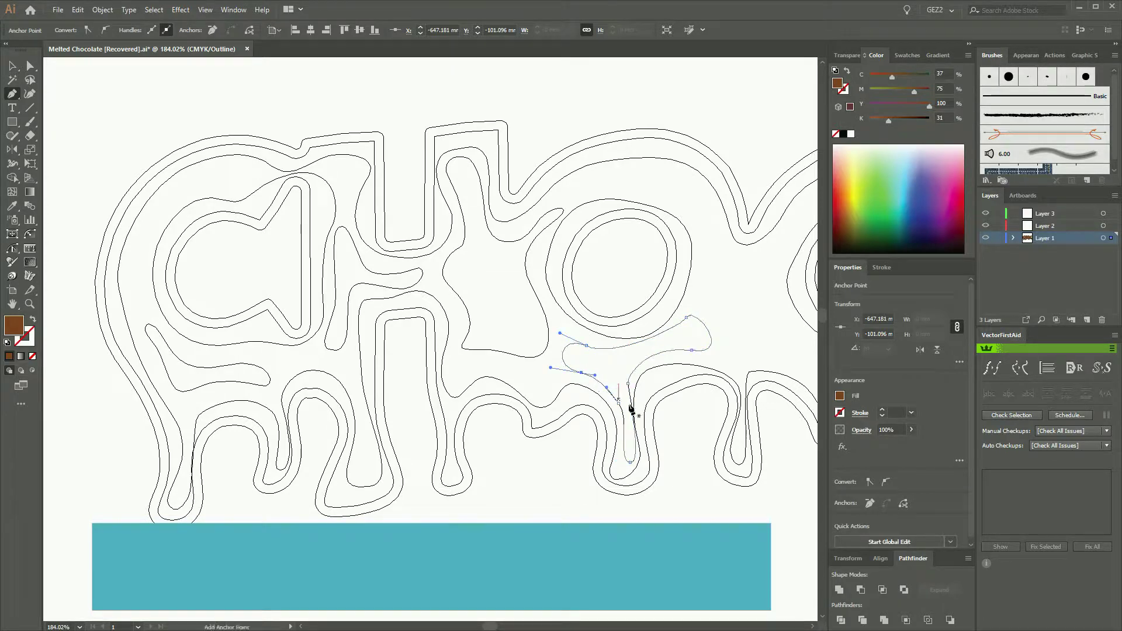
Draw a curved closed shape from the O's upper curve down its side to the junction with the second C.
drag(721, 363, 383, 348)
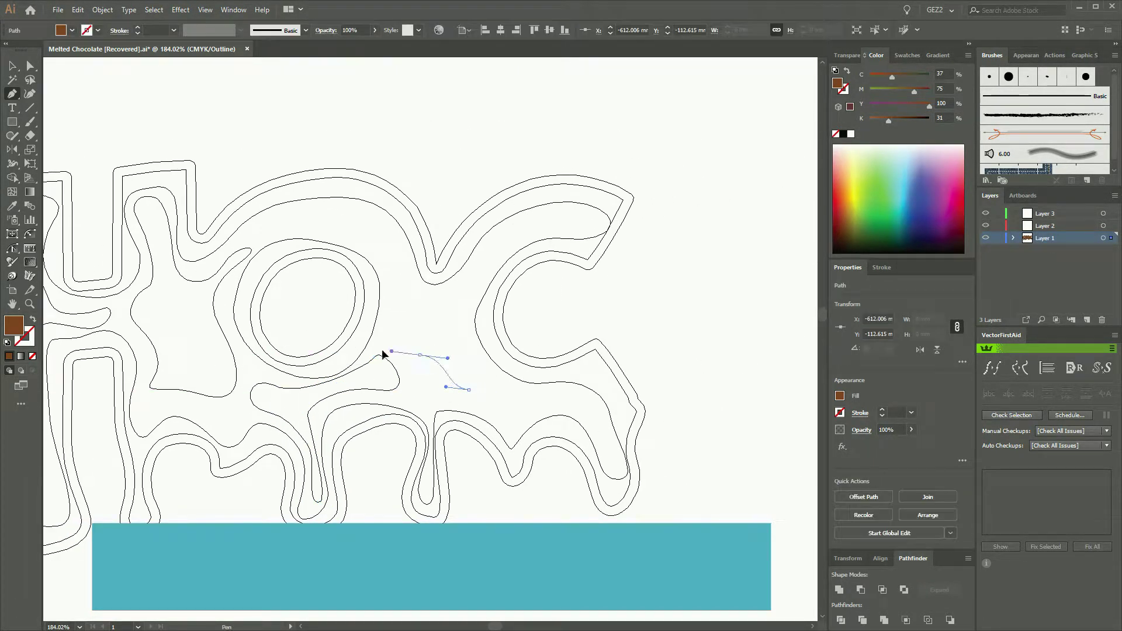
click(395, 318)
drag(365, 242, 357, 211)
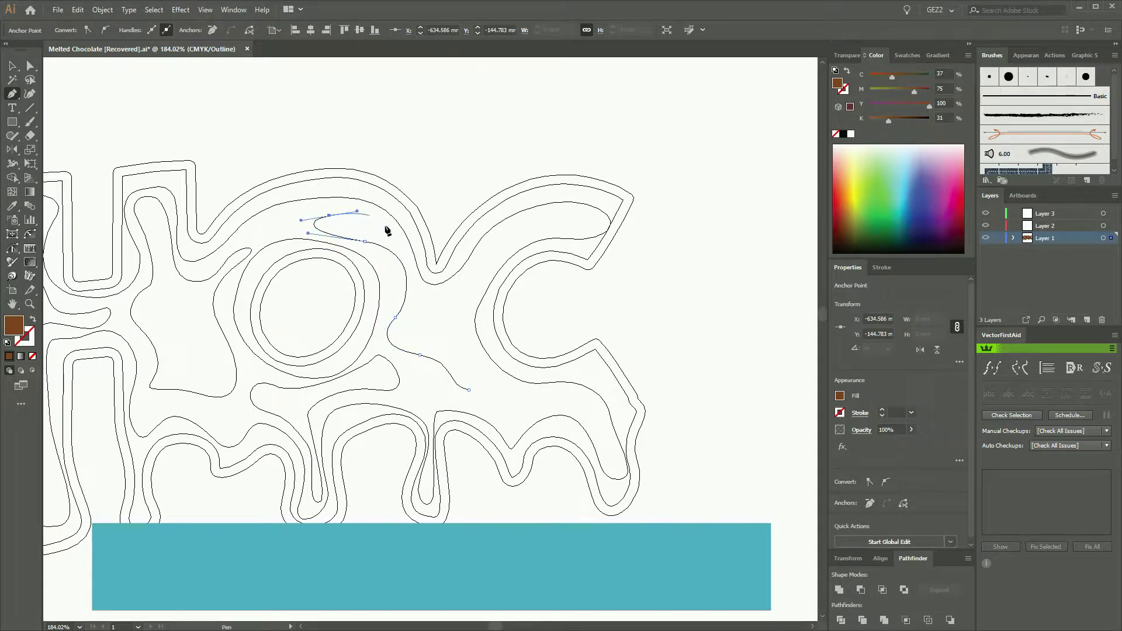
drag(415, 275, 418, 305)
ctrl+click(395, 317)
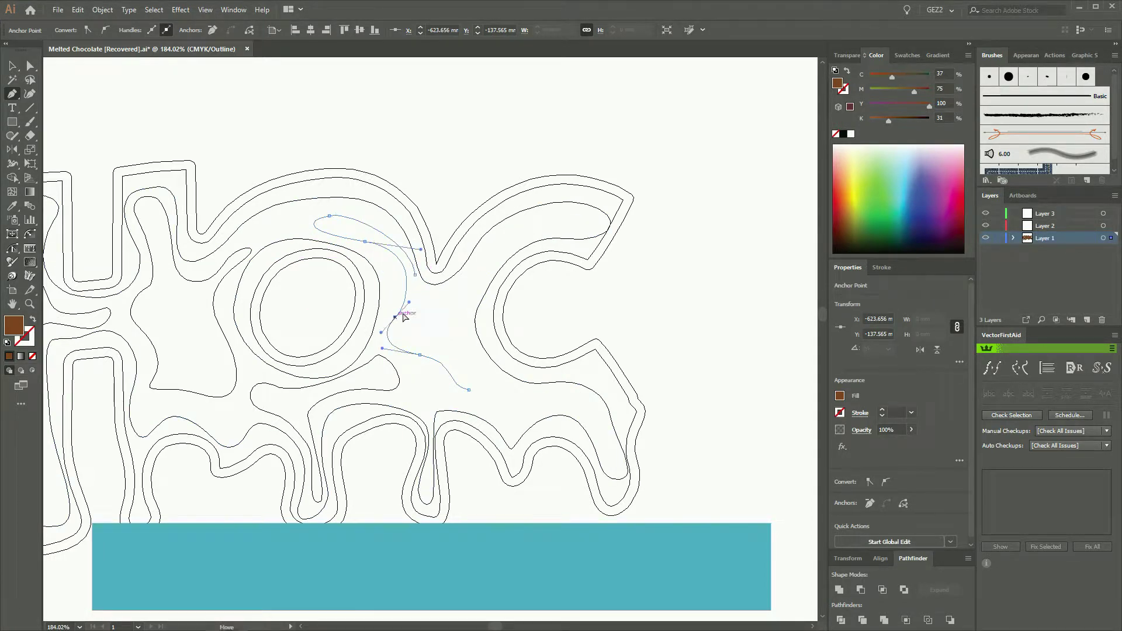
drag(421, 250, 468, 277)
drag(499, 384, 514, 386)
click(469, 390)
Refine the anchor points and handles at the upper end of the shape beside the O, and deselect it.
drag(365, 243, 380, 259)
drag(329, 216, 351, 218)
drag(417, 246, 414, 248)
ctrl+click(442, 322)
Draw a slim closed shape along the second C's upper arm, and deselect it.
drag(491, 269, 519, 235)
drag(576, 230, 560, 221)
drag(479, 258, 553, 213)
key(ctrl+z)
ctrl+click(596, 243)
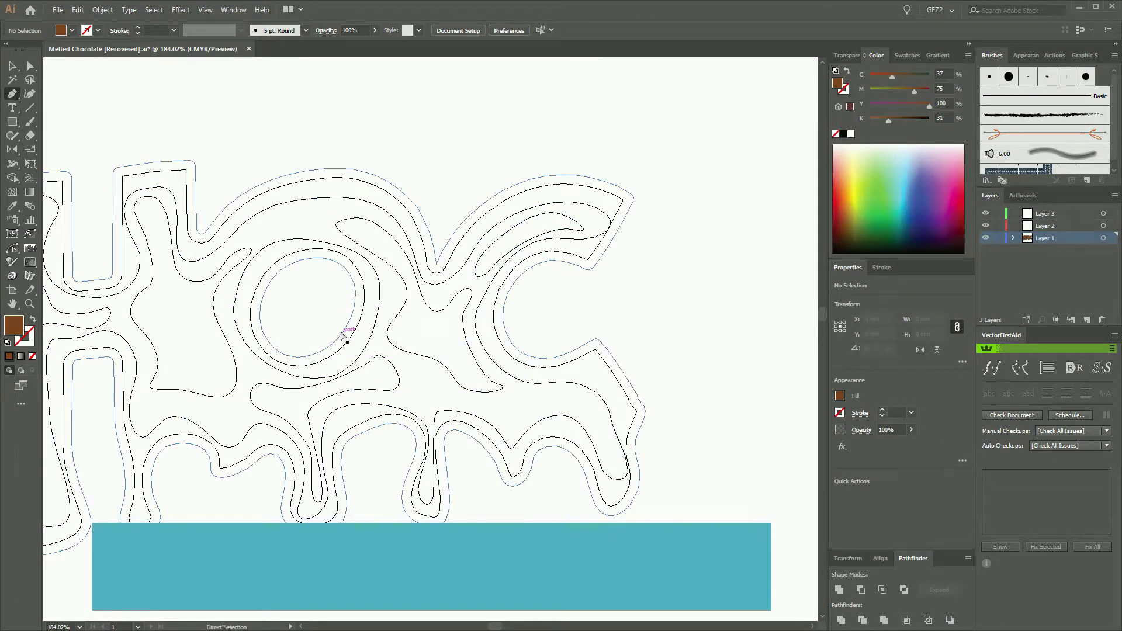
Select all the newly drawn inner shapes across the letters C, H, O and C together, using outline view.
key(ctrl+y)
drag(299, 331, 476, 334)
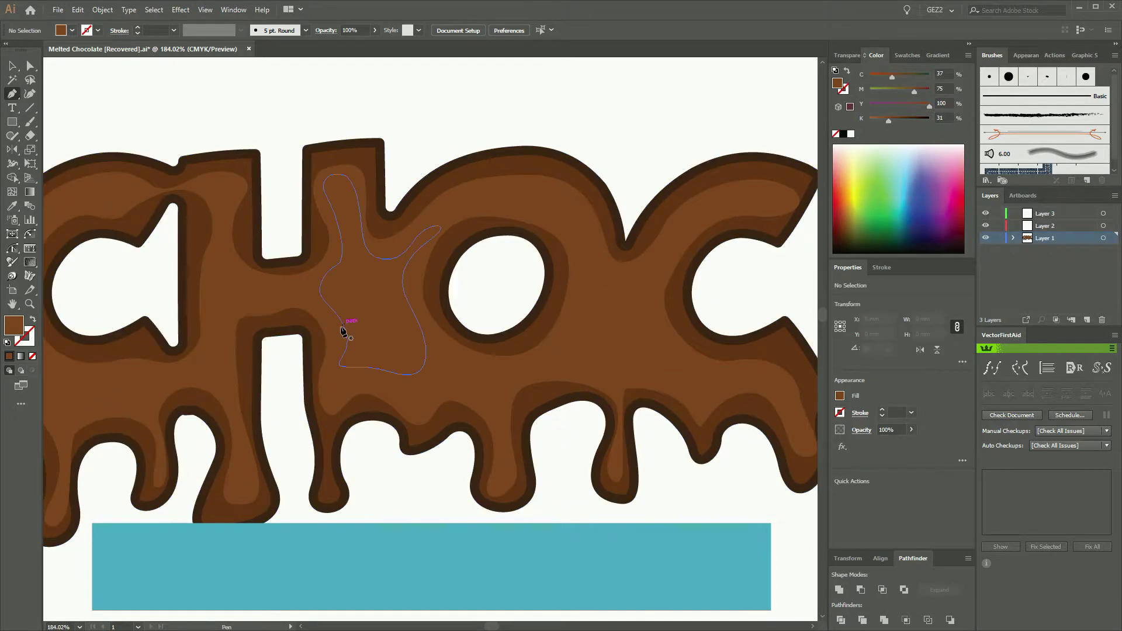
key(ctrl+y)
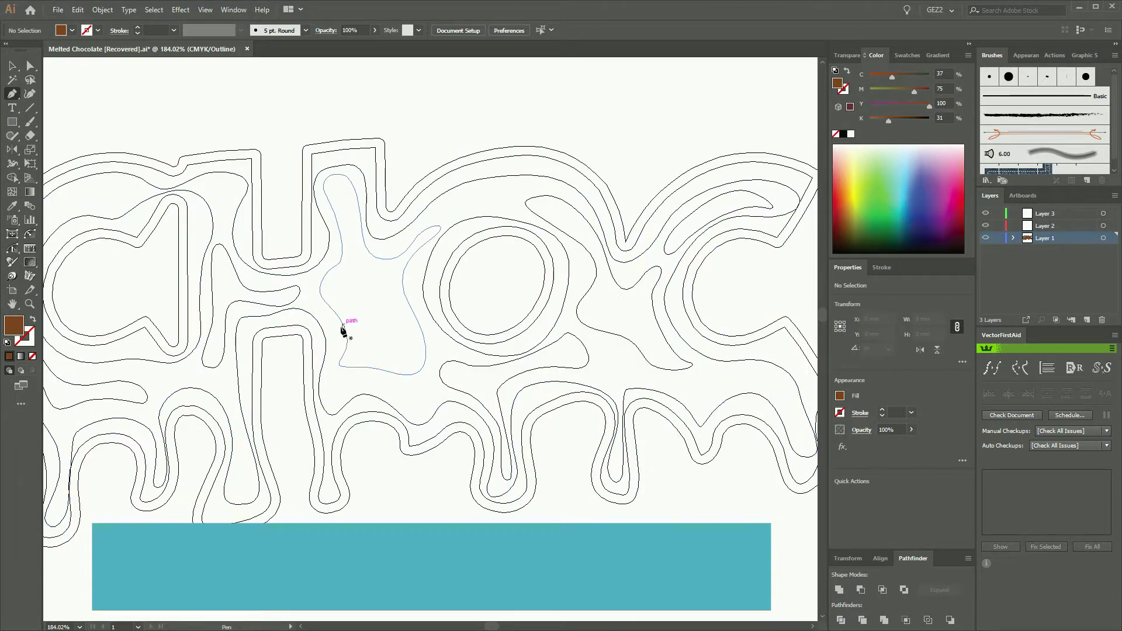
click(422, 370)
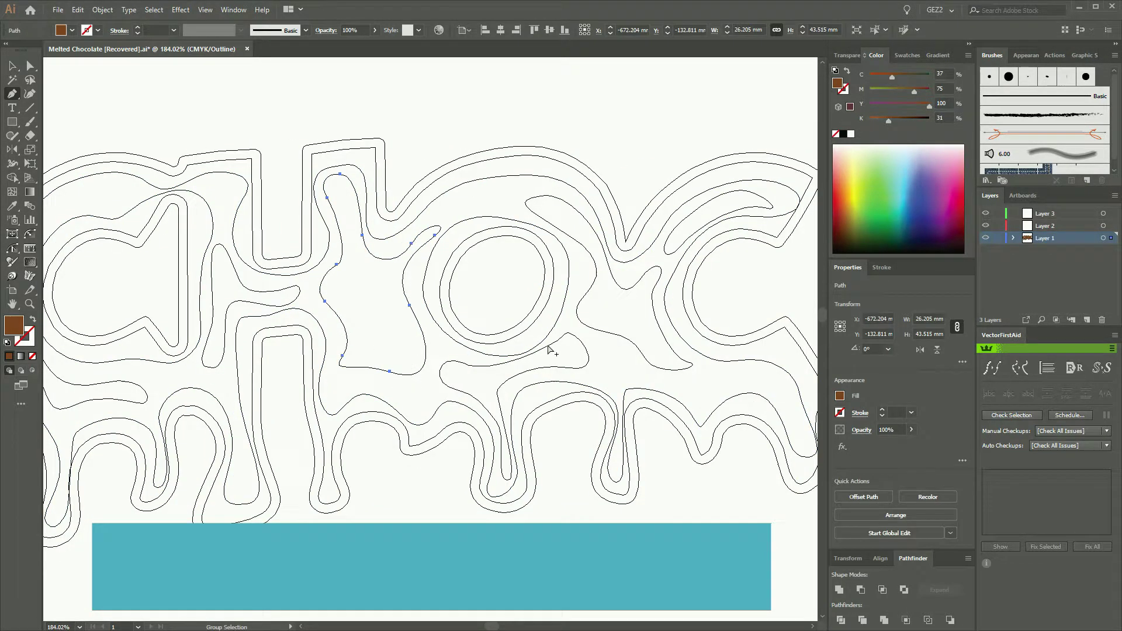
ctrl+shift+click(588, 355)
ctrl+shift+click(671, 252)
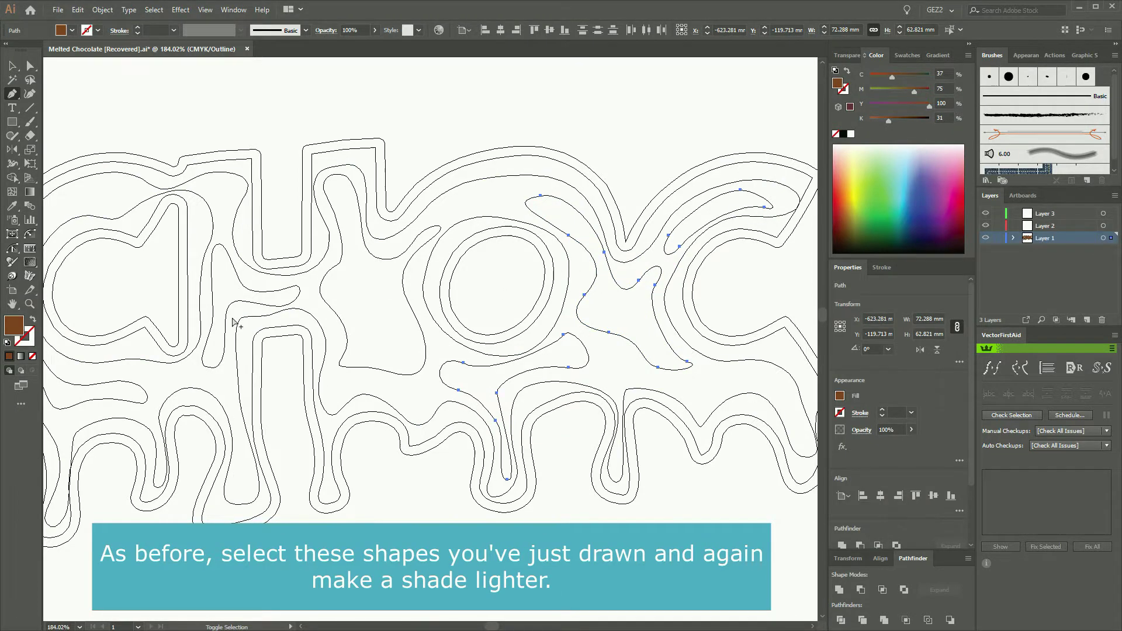
drag(165, 364, 305, 318)
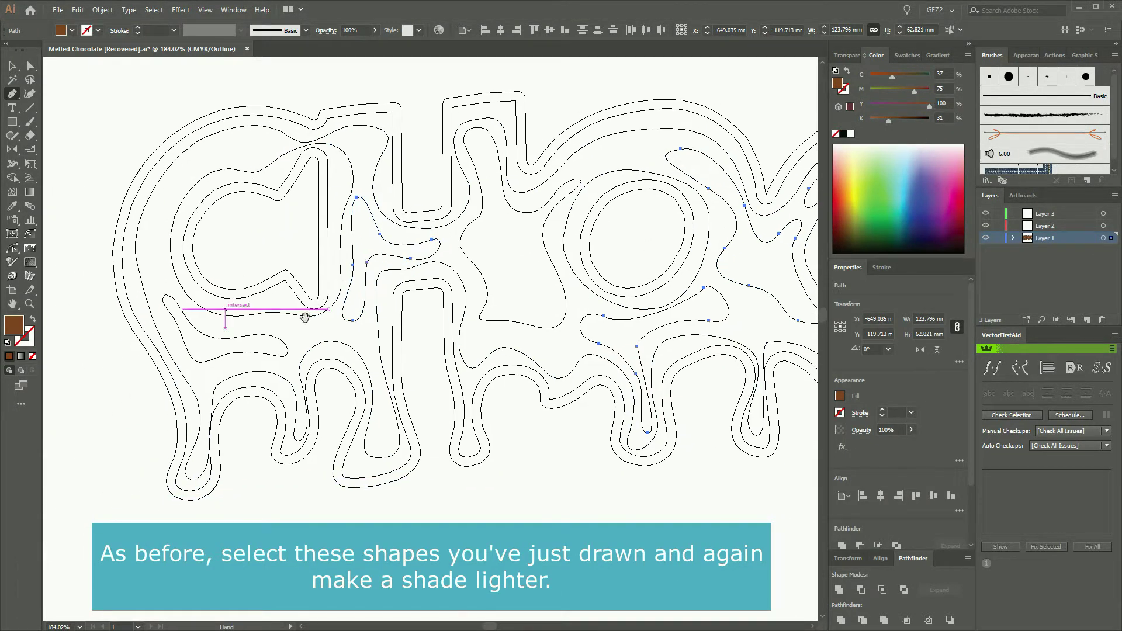
ctrl+shift+click(283, 346)
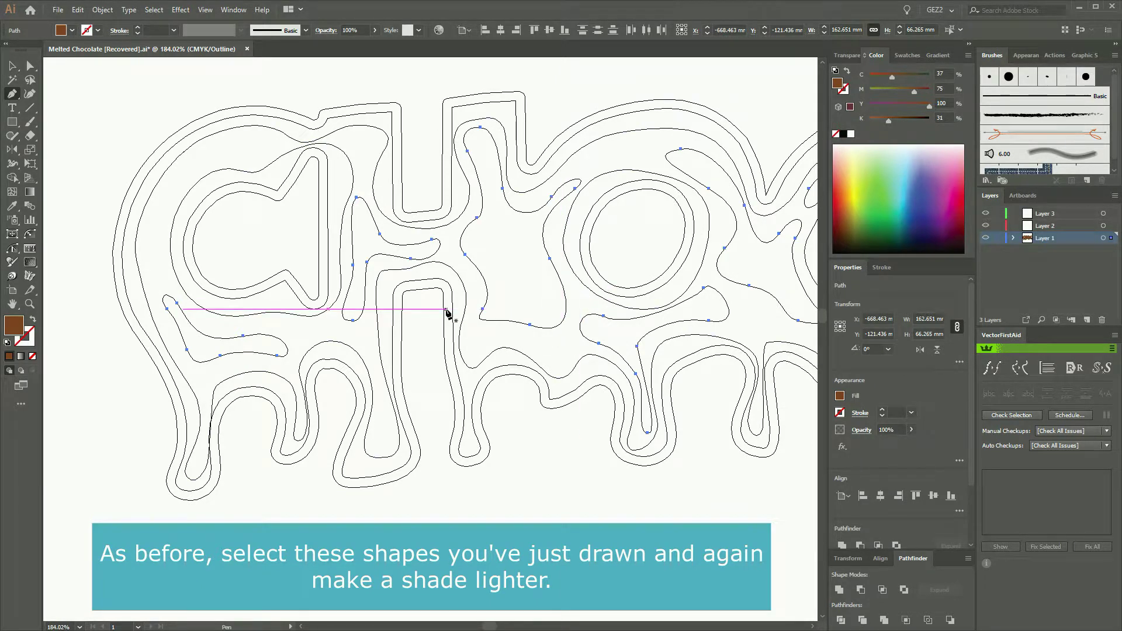
Lighten the fill of the selected inner shapes by setting black (K) to 12%, and deselect them.
click(205, 10)
click(225, 34)
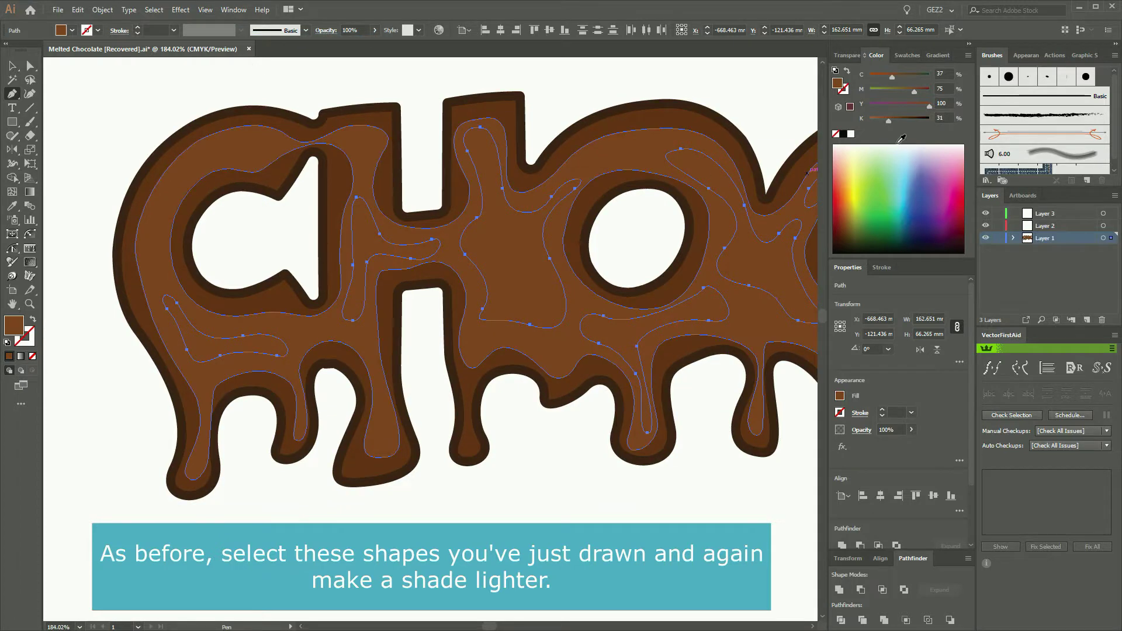
click(879, 119)
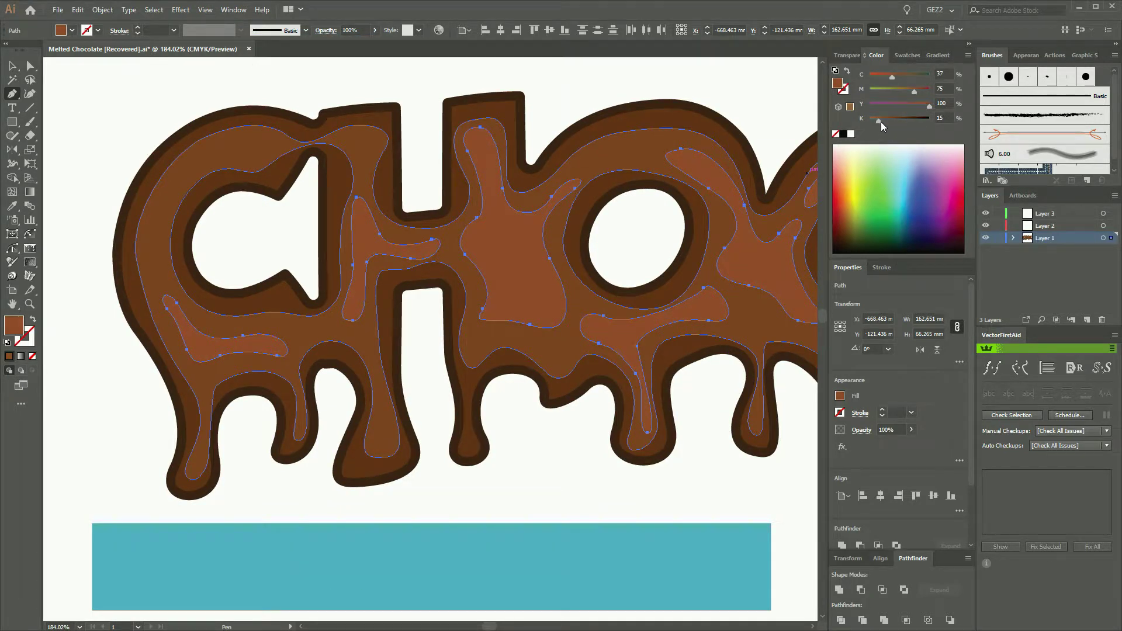
drag(879, 122, 877, 122)
ctrl+click(541, 474)
Draw a curved closed shape along the second C's lower arm, tapering down into the last drip, and deselect it.
alt+click(535, 362)
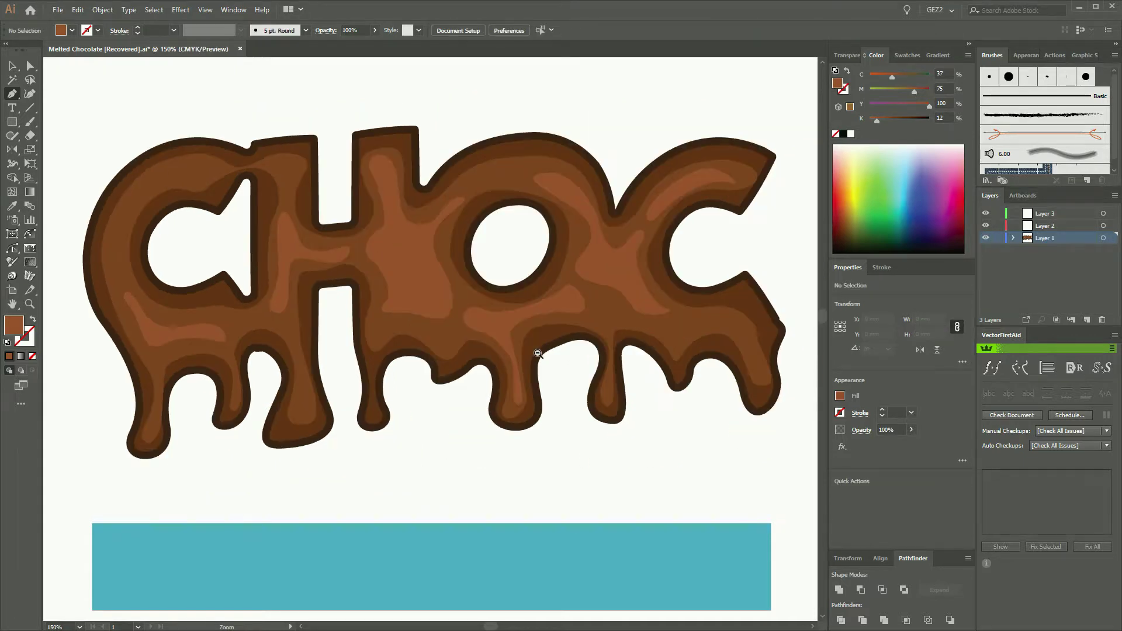
alt+click(531, 358)
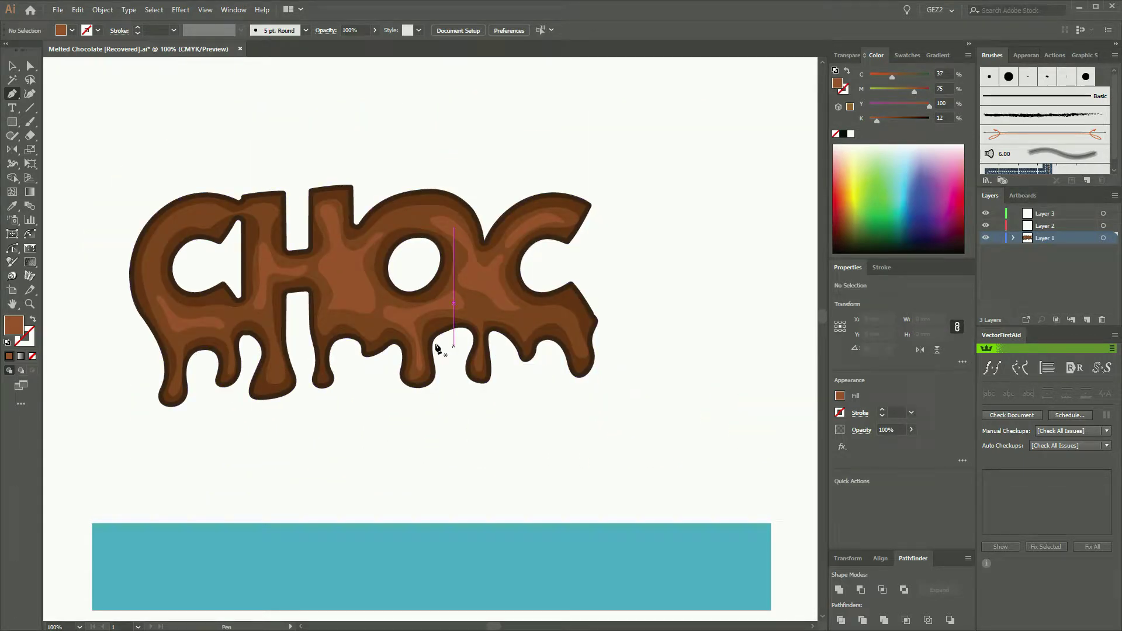
key(ctrl+y)
key(ctrl+y)
key(ctrl+space)
click(661, 407)
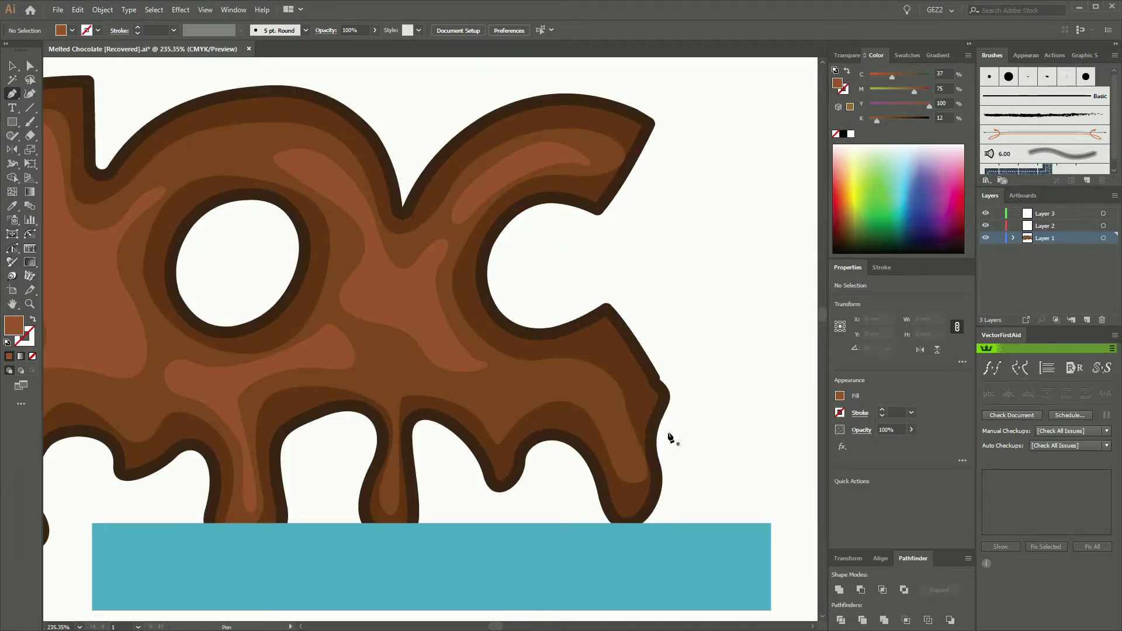
drag(520, 402, 605, 425)
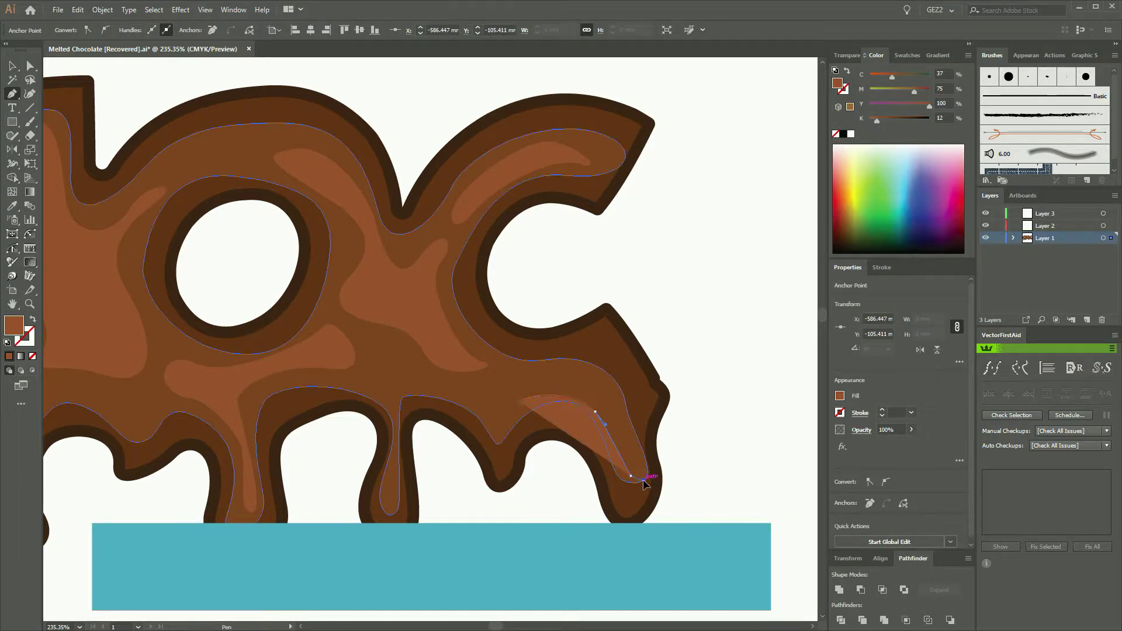
drag(629, 475, 656, 446)
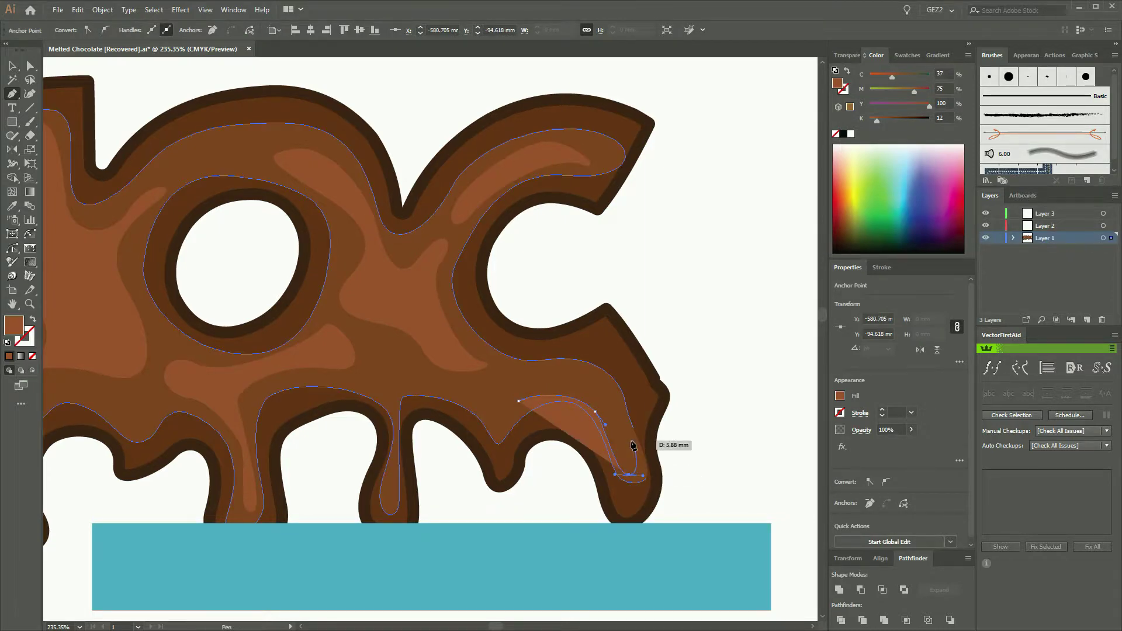
drag(598, 379, 575, 367)
drag(499, 384, 551, 411)
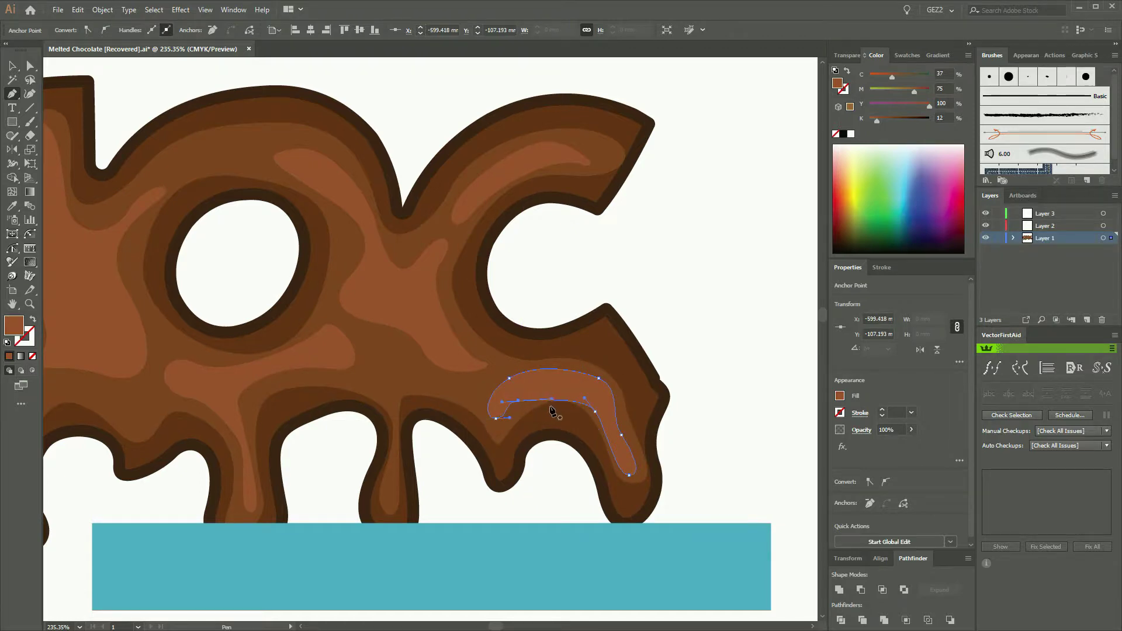
ctrl+alt+click(437, 343)
ctrl+alt+click(433, 339)
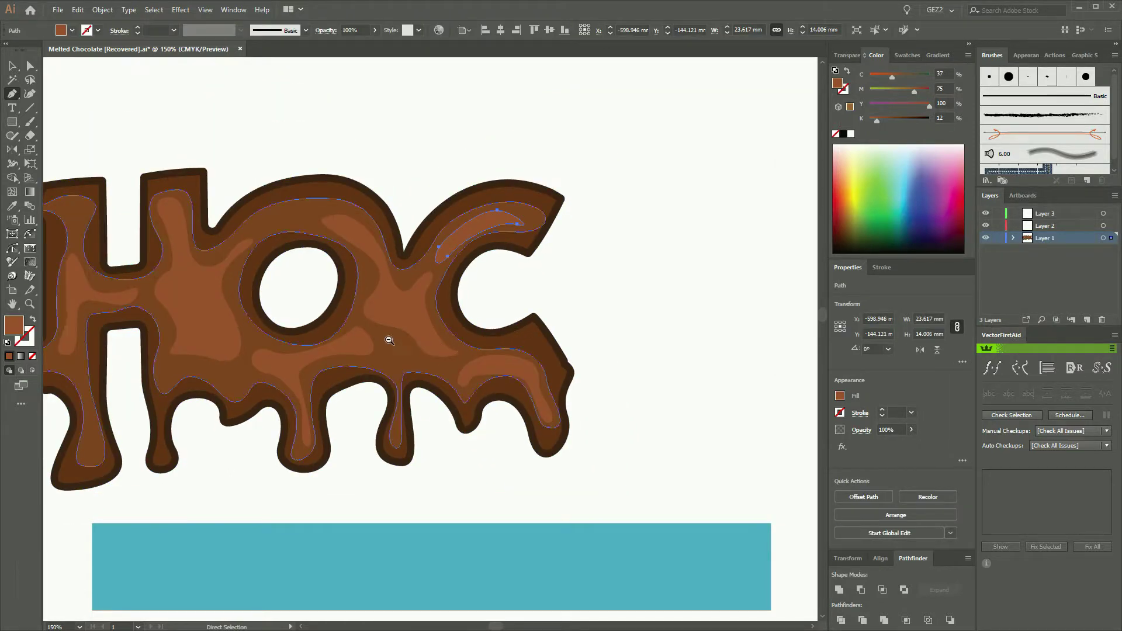
ctrl+click(500, 377)
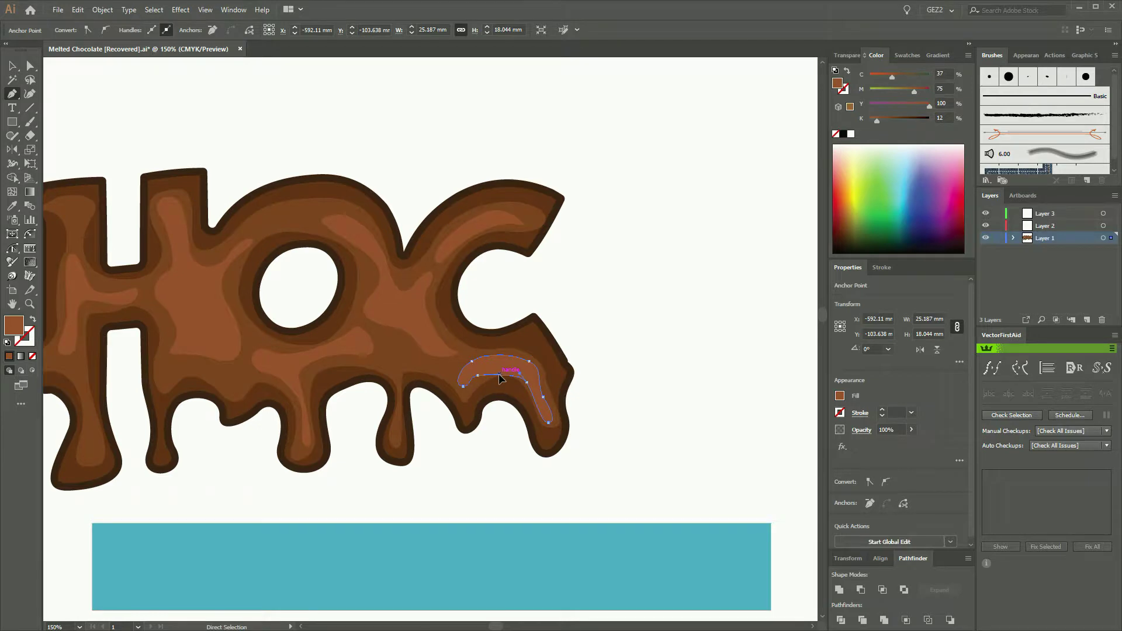
ctrl+click(567, 364)
Draw a slim curved closed shape along the first C's upper-left curve, and deselect it.
ctrl+alt+click(398, 335)
ctrl+alt+click(404, 342)
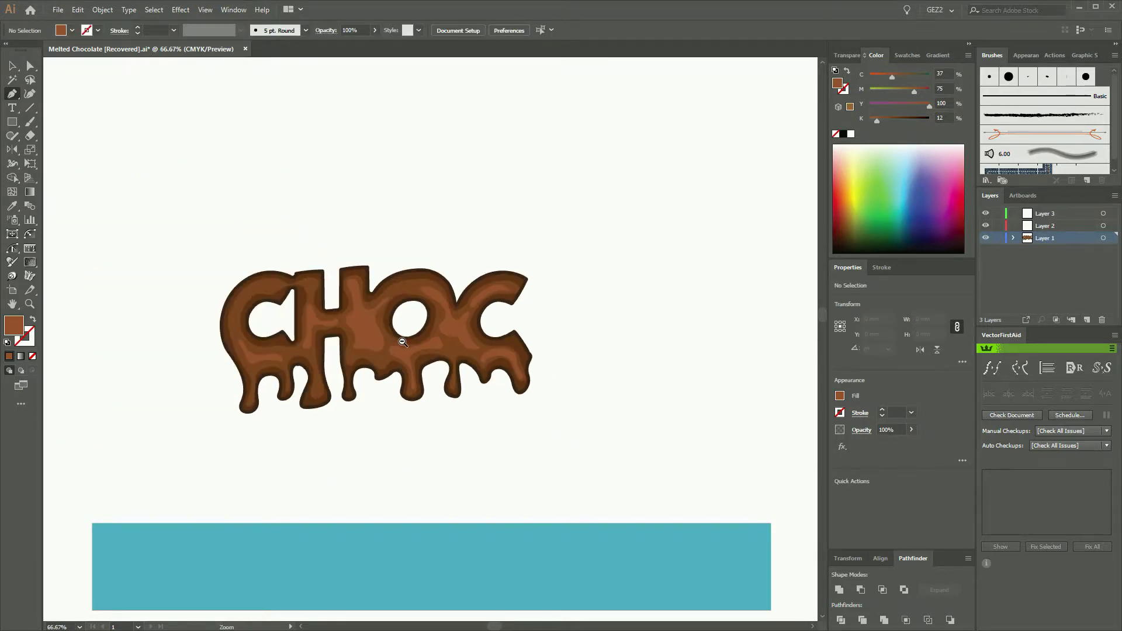
drag(121, 233, 654, 460)
drag(347, 436, 402, 483)
drag(421, 377, 658, 473)
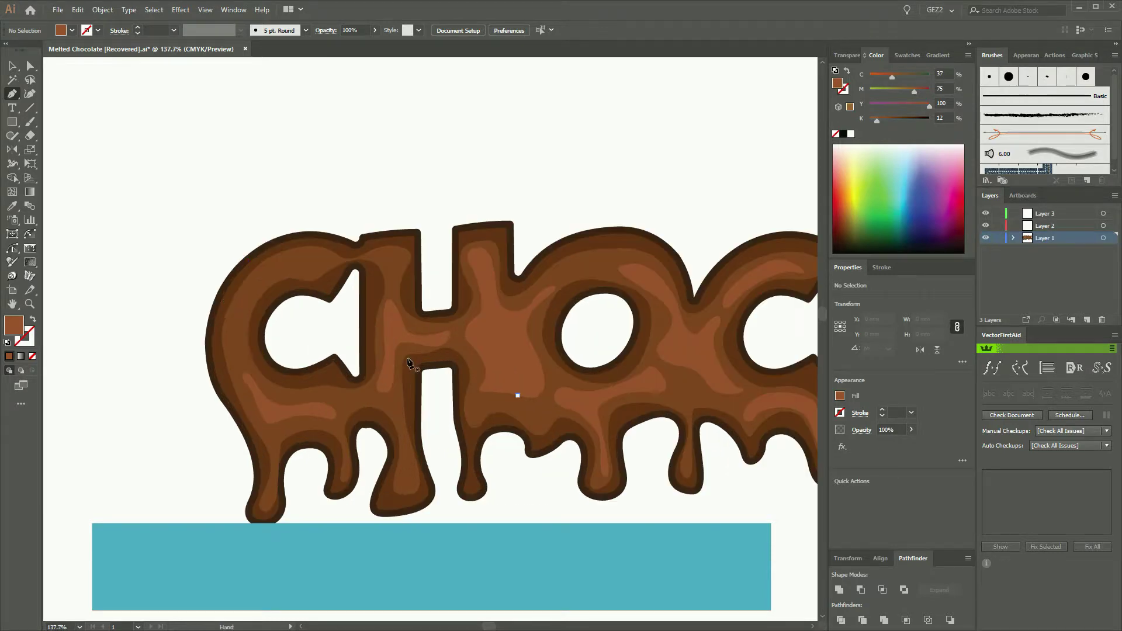
drag(243, 320, 246, 300)
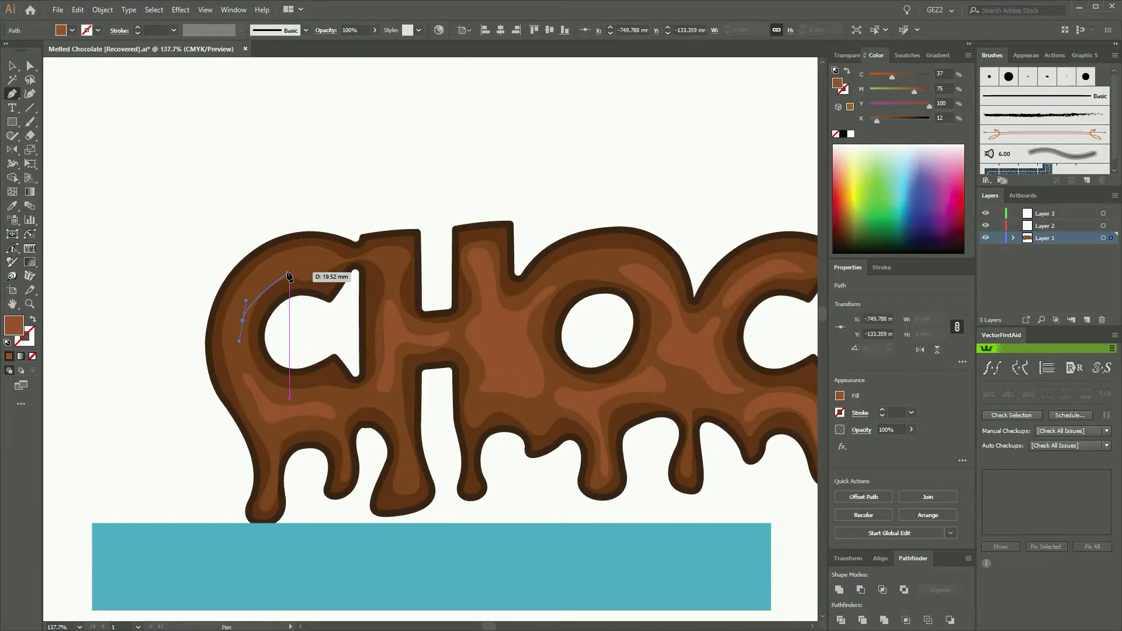
drag(305, 275, 313, 266)
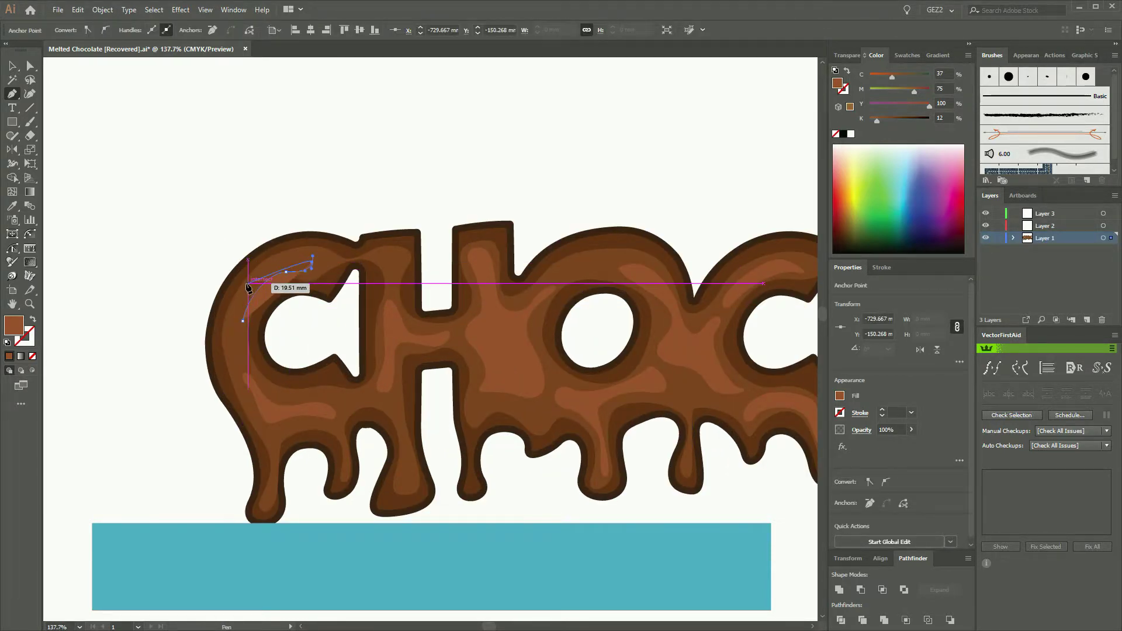
mouse_move(232, 305)
mouse_down()
mouse_move(225, 316)
mouse_move(247, 308)
mouse_up()
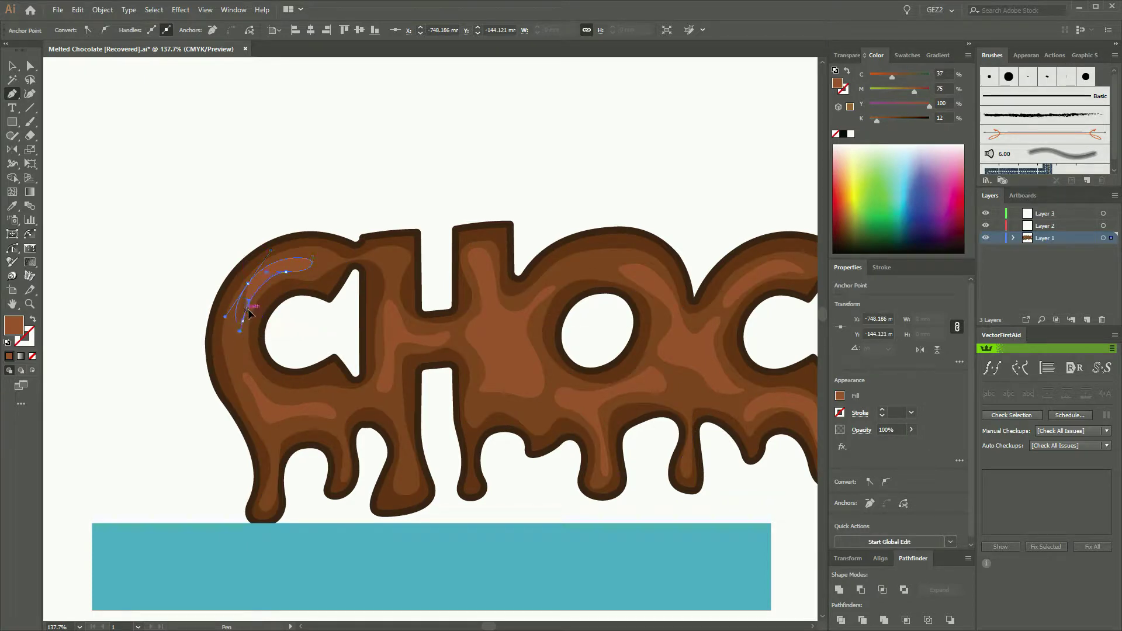
ctrl+click(175, 354)
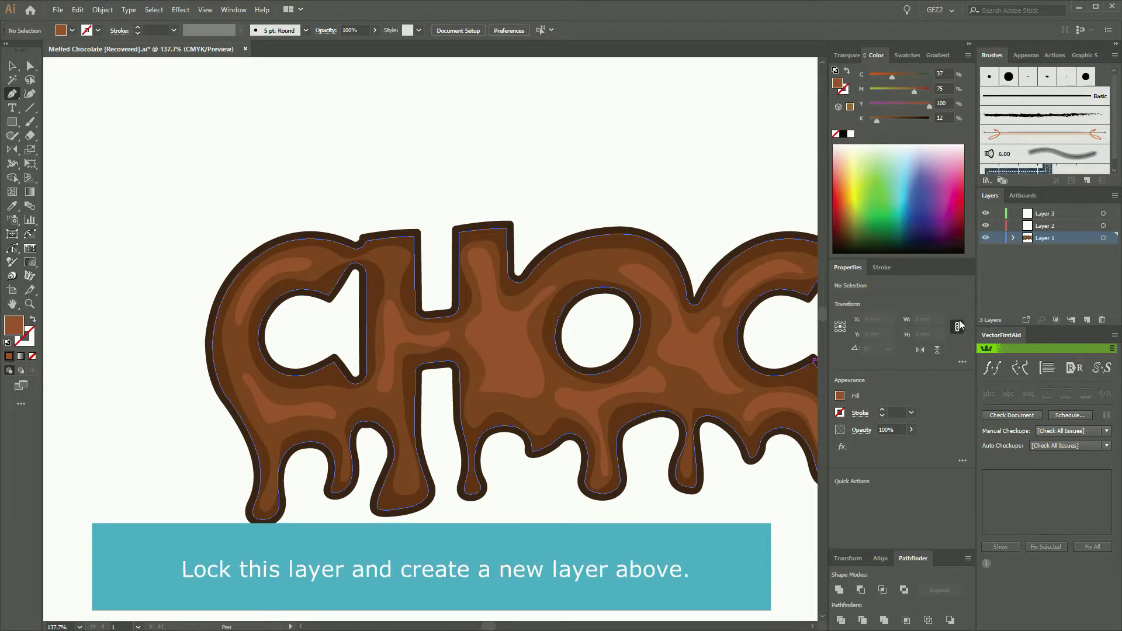
Lock Layer 1 and make Layer 2 the active layer.
click(998, 238)
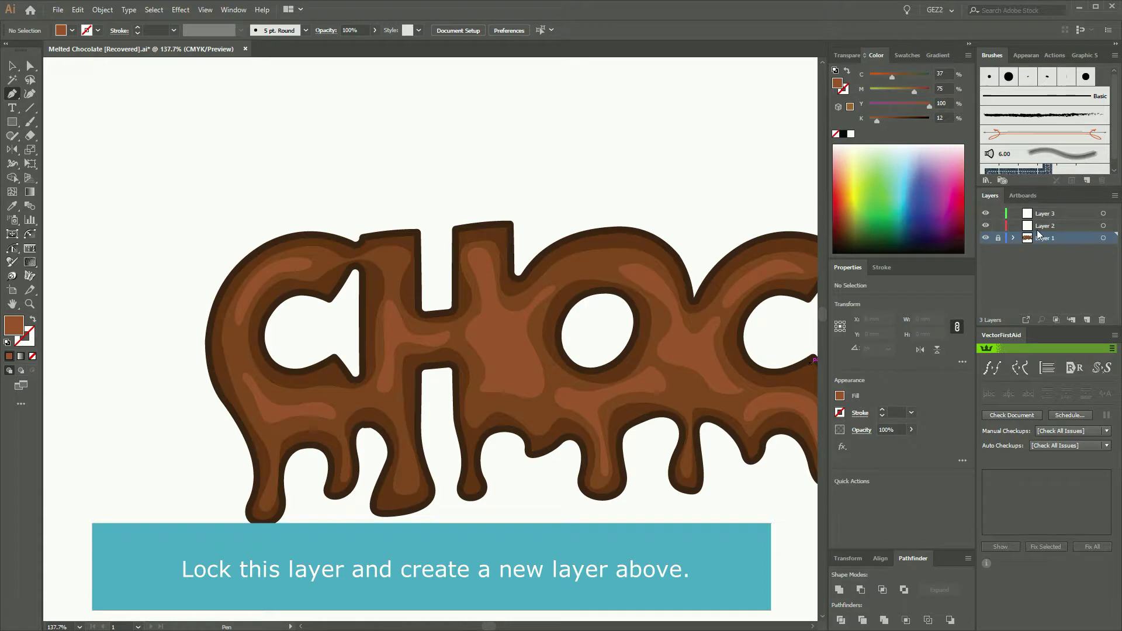
click(1051, 225)
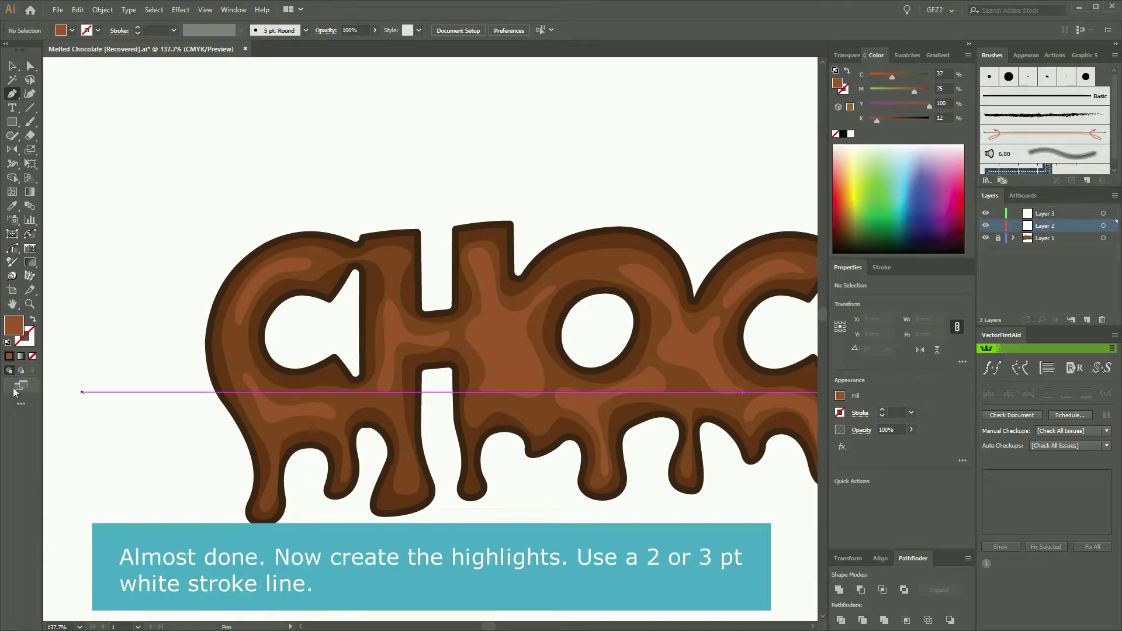
Set the drawing colours to no fill and a white stroke of 2 pt.
key(d)
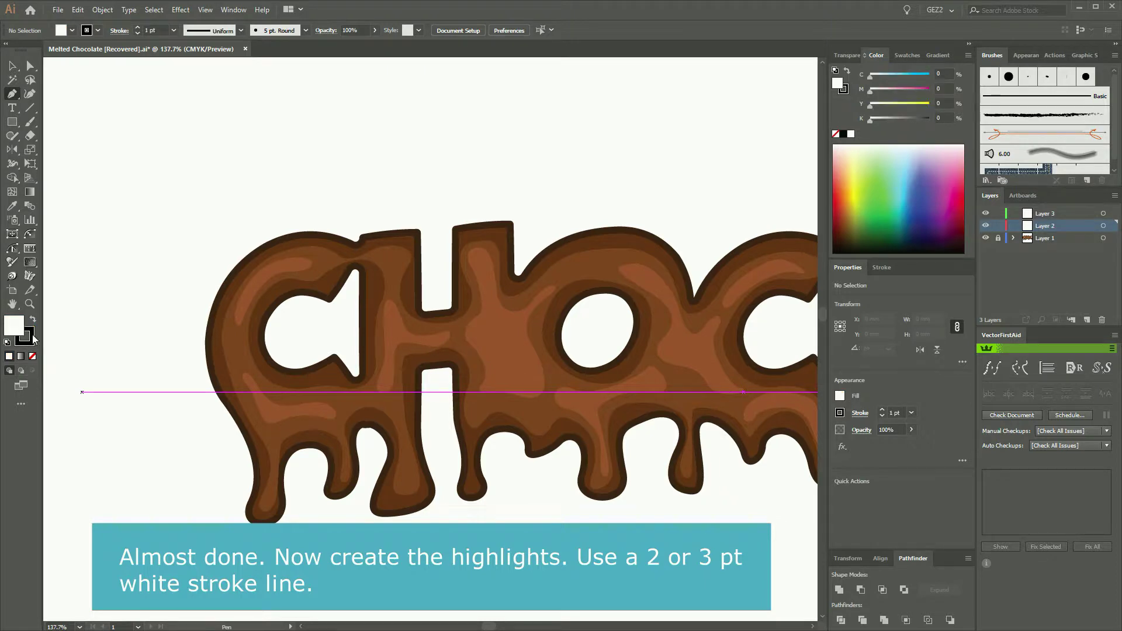
click(32, 320)
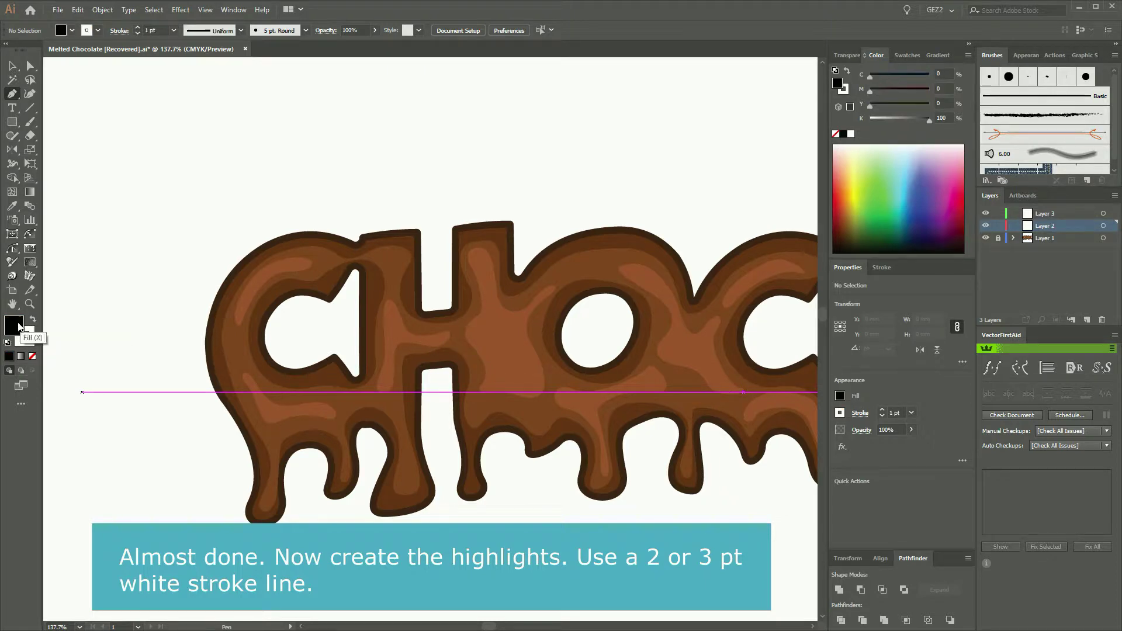
click(32, 356)
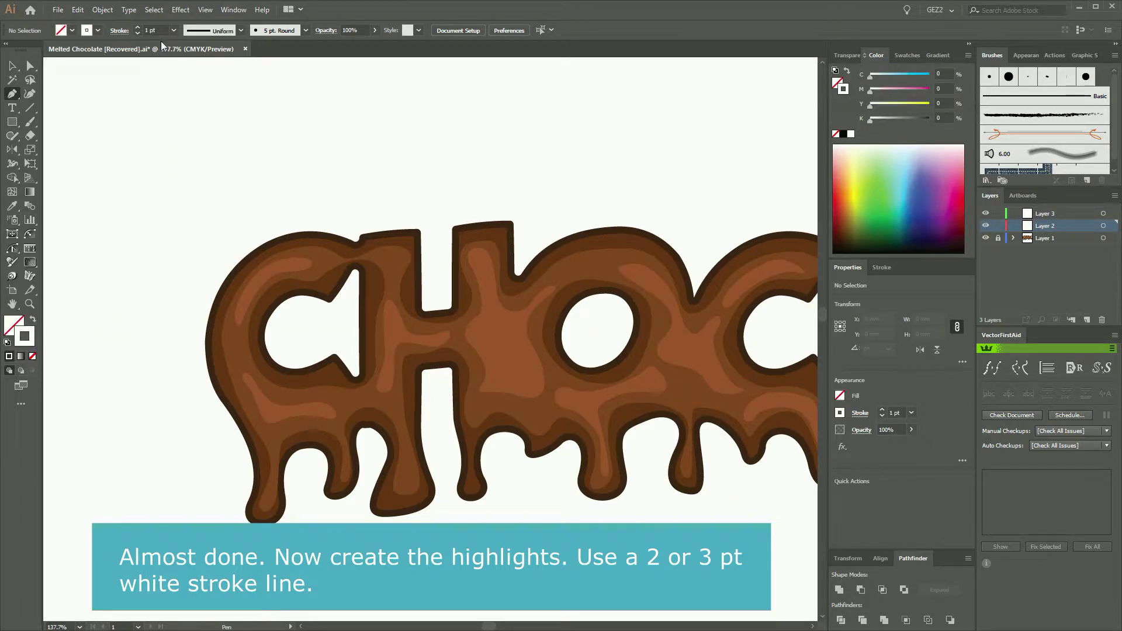
click(138, 27)
Draw curved white highlight lines down the left edges of the two drips under the first C.
click(328, 386)
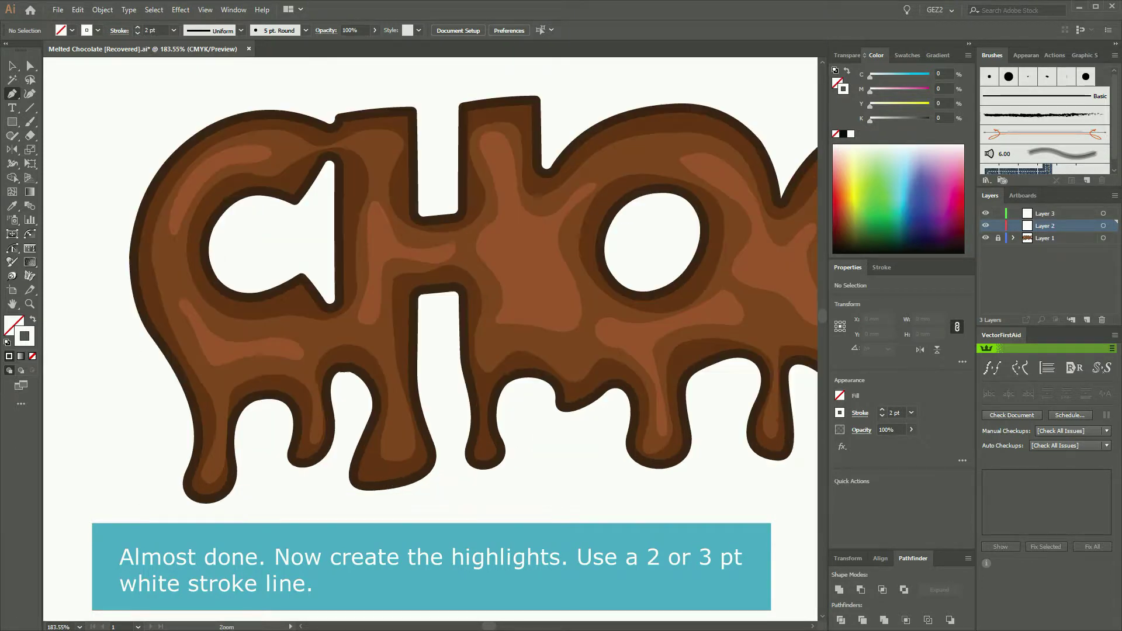
drag(208, 495, 225, 494)
drag(201, 455, 189, 397)
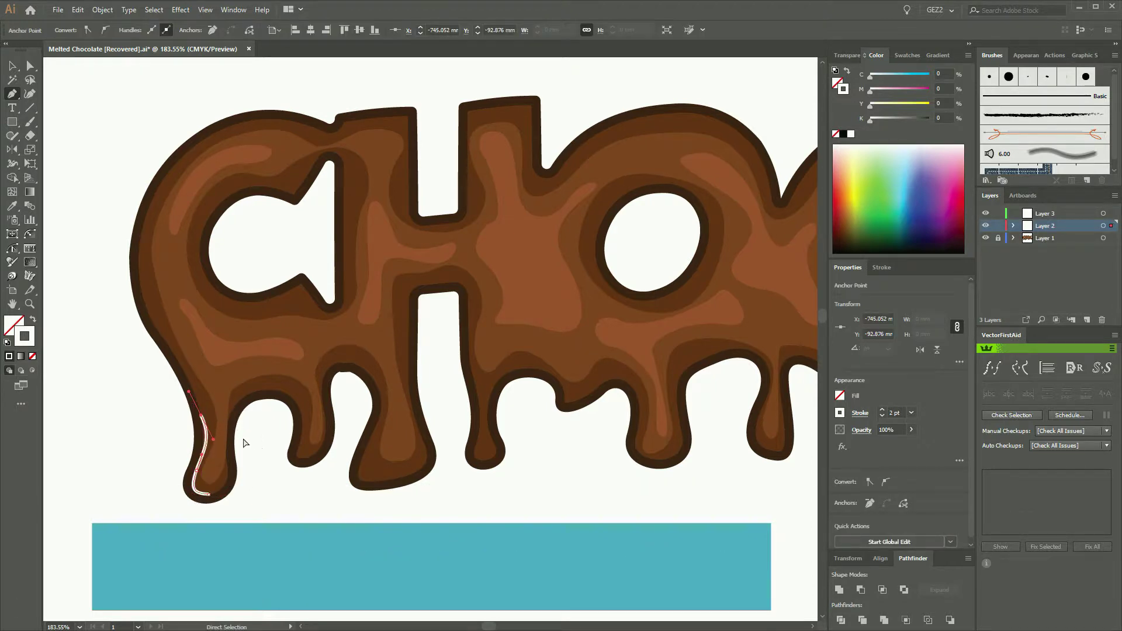
ctrl+click(271, 454)
drag(291, 459, 281, 392)
ctrl+click(346, 410)
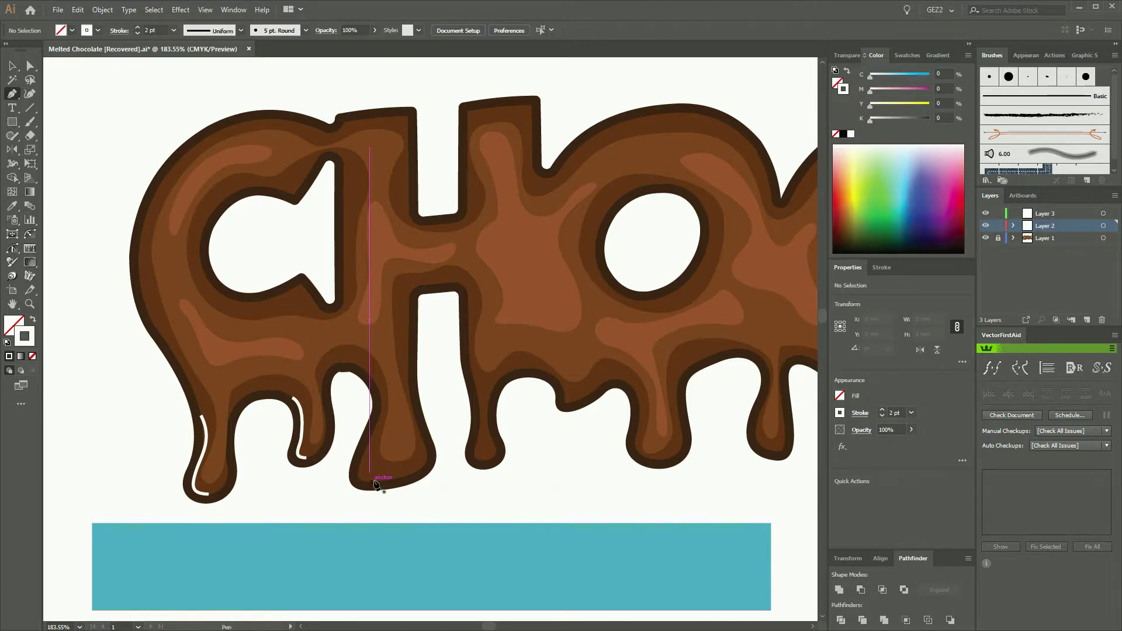
Draw white highlight lines down the left edges of the H's two drips and around the right corner beneath its crossbar.
drag(383, 481, 380, 393)
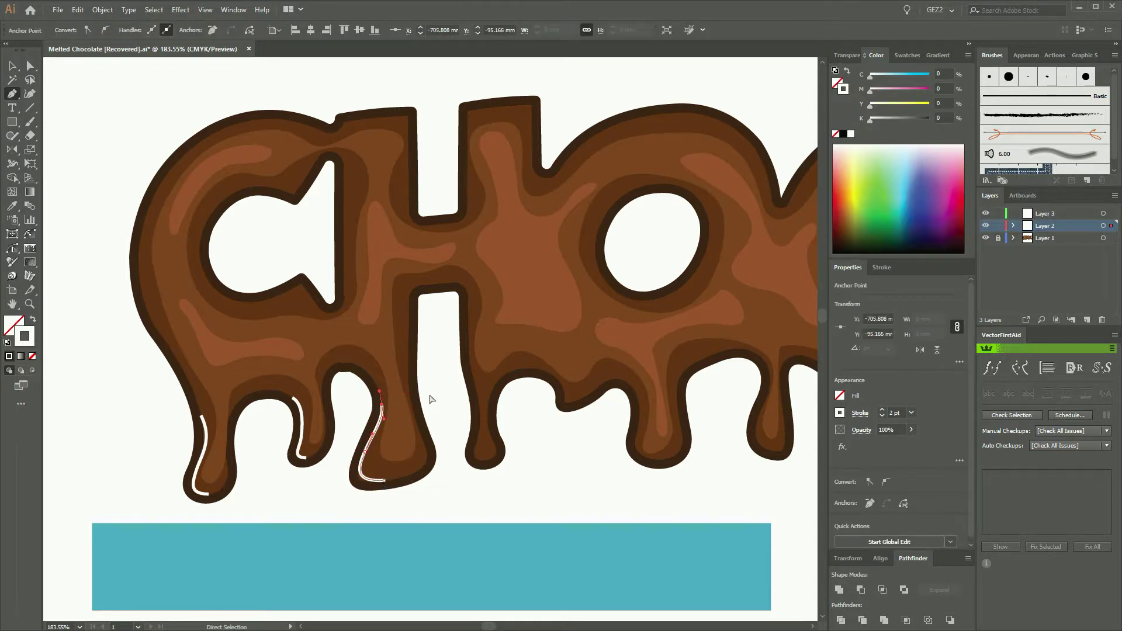
ctrl+click(446, 409)
mouse_move(485, 460)
mouse_down()
mouse_move(471, 461)
mouse_move(480, 425)
mouse_move(470, 375)
mouse_up()
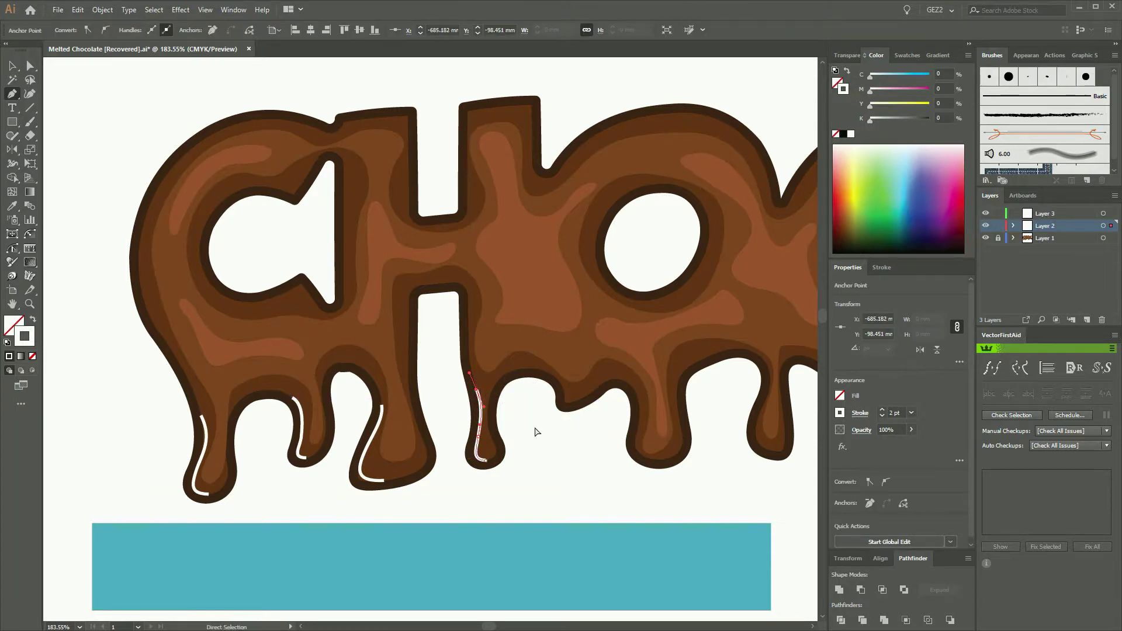
ctrl+click(483, 338)
drag(468, 299, 430, 287)
ctrl+click(429, 288)
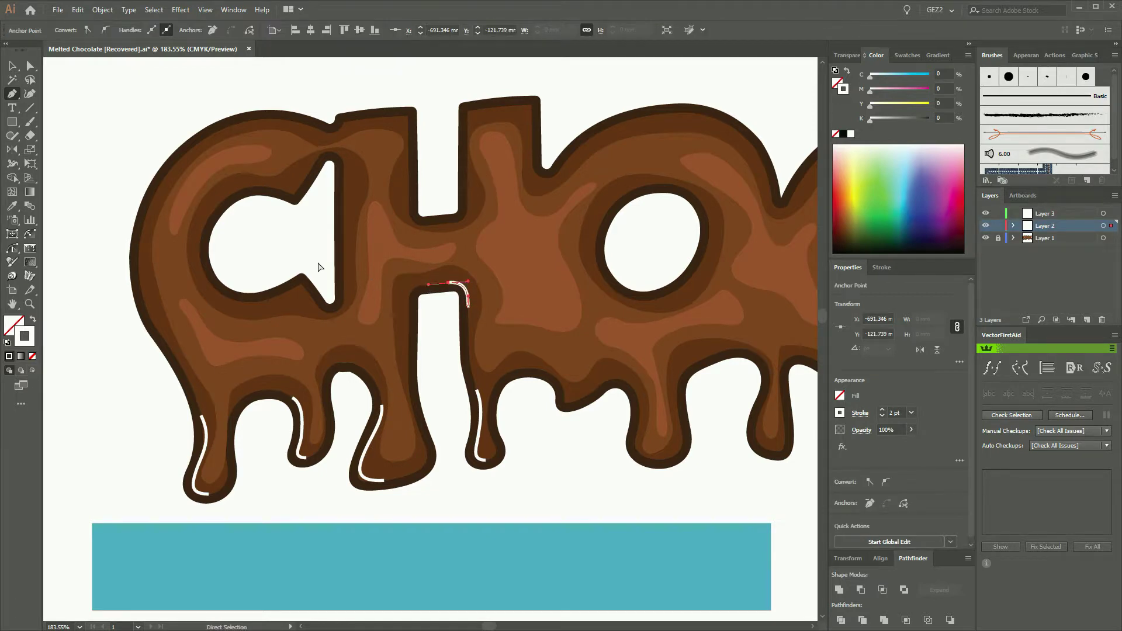
Draw white highlight lines around the upper tip of the first C's opening and along the underside of its upper arm.
mouse_move(344, 174)
mouse_down()
mouse_move(342, 158)
mouse_move(304, 188)
mouse_up()
ctrl+click(380, 263)
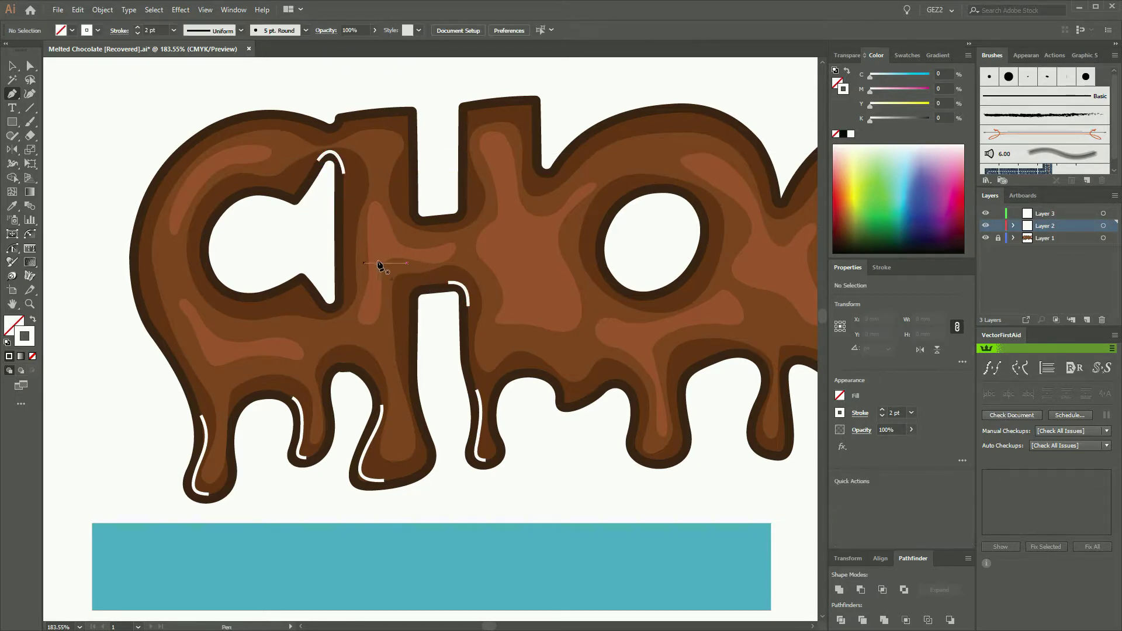
click(305, 182)
drag(276, 190, 251, 187)
ctrl+click(354, 217)
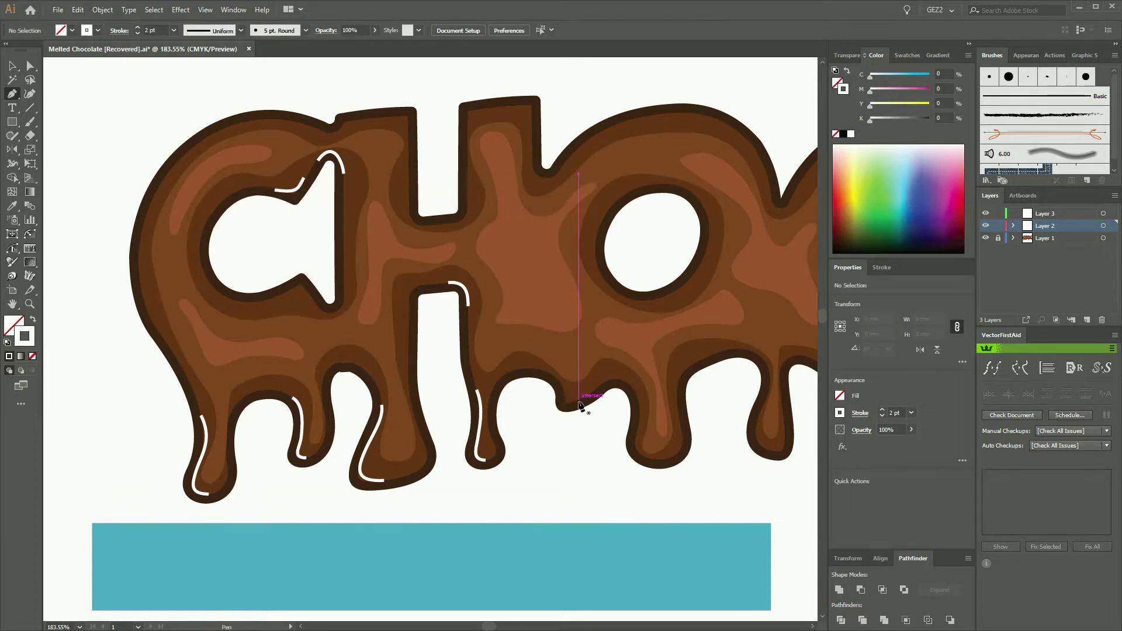
Draw white highlight lines on the small drip between H and O and down the left edge of the O's first large drip.
mouse_move(579, 400)
mouse_down()
mouse_move(517, 373)
mouse_move(534, 376)
mouse_up()
ctrl+click(582, 433)
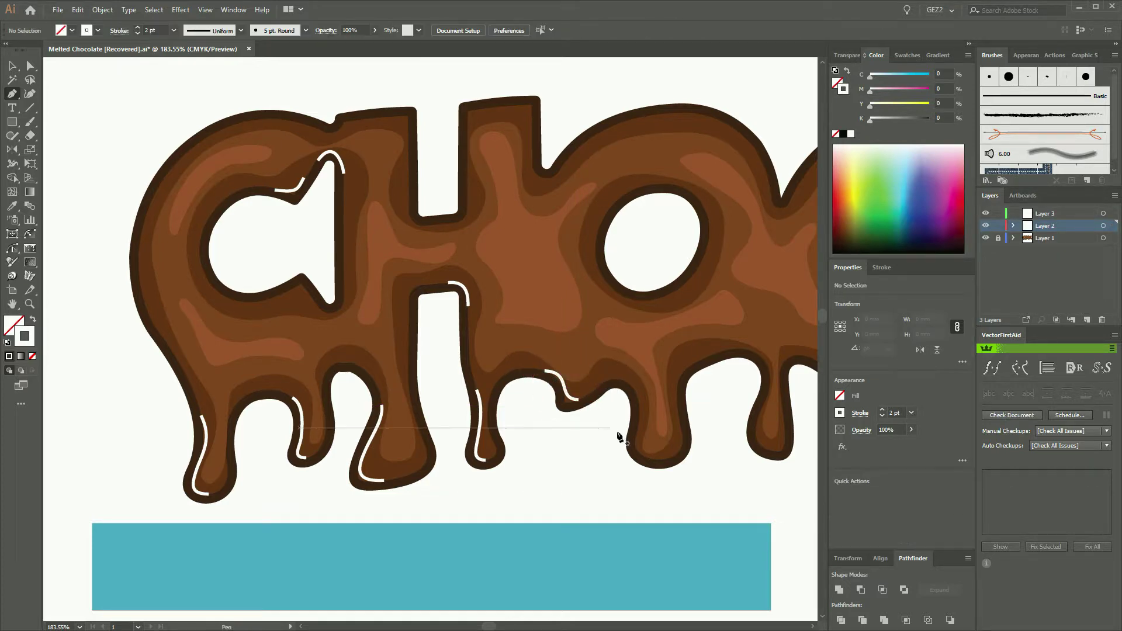
click(658, 458)
drag(631, 445, 631, 389)
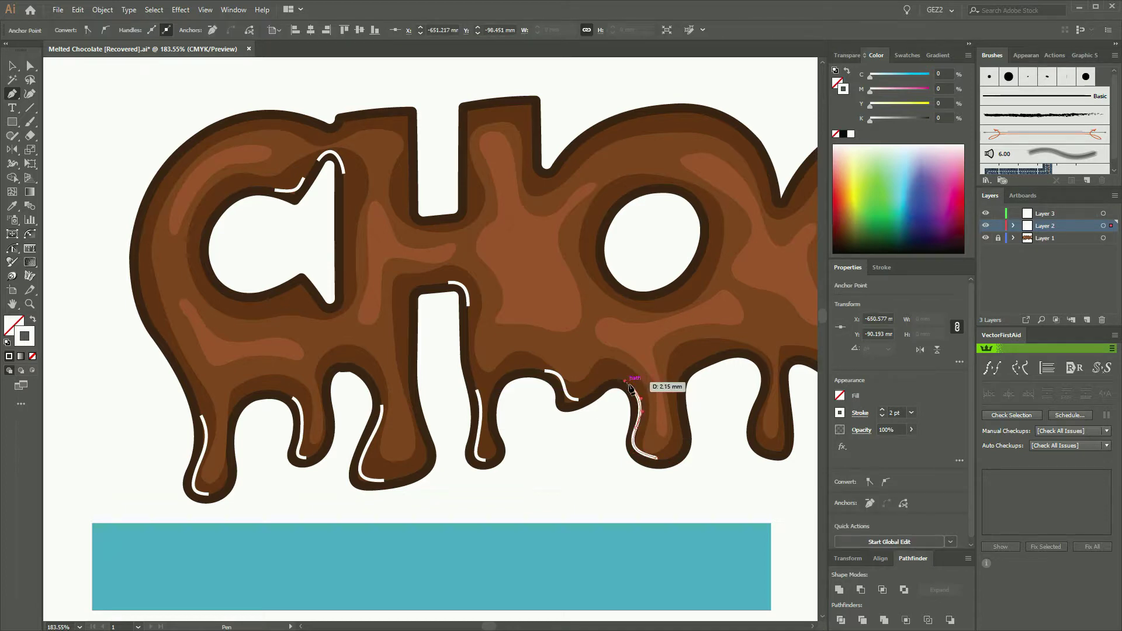
ctrl+click(582, 463)
Draw white highlight lines around the upper-right rim of the O's hole and in the lower-left corner of the H's upper notch.
drag(584, 459, 441, 462)
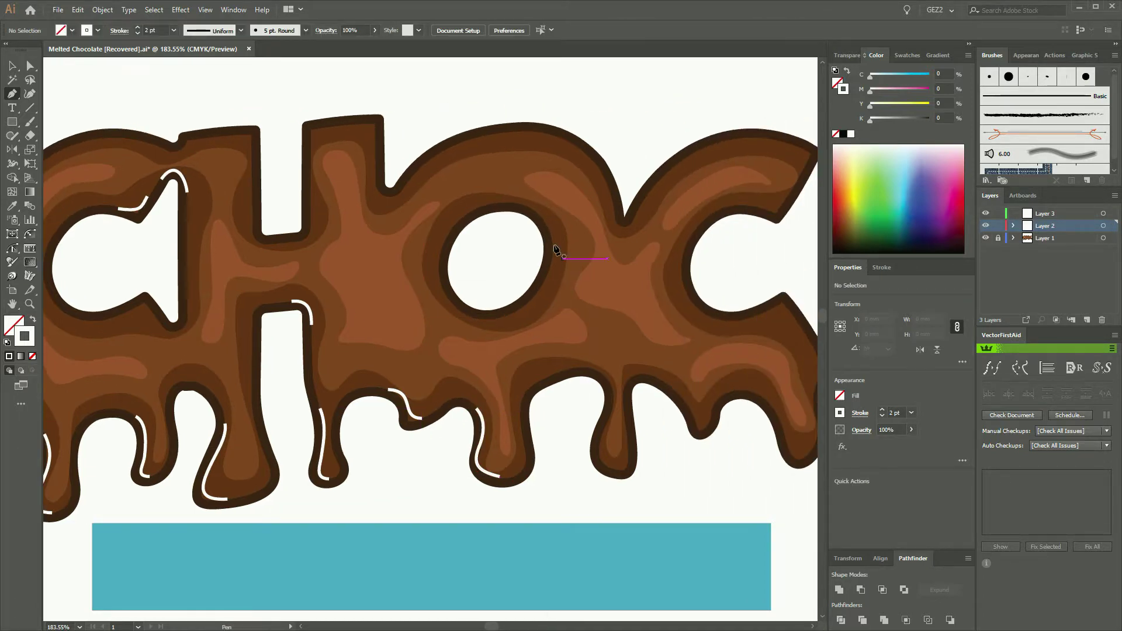
drag(506, 202, 470, 206)
ctrl+click(410, 154)
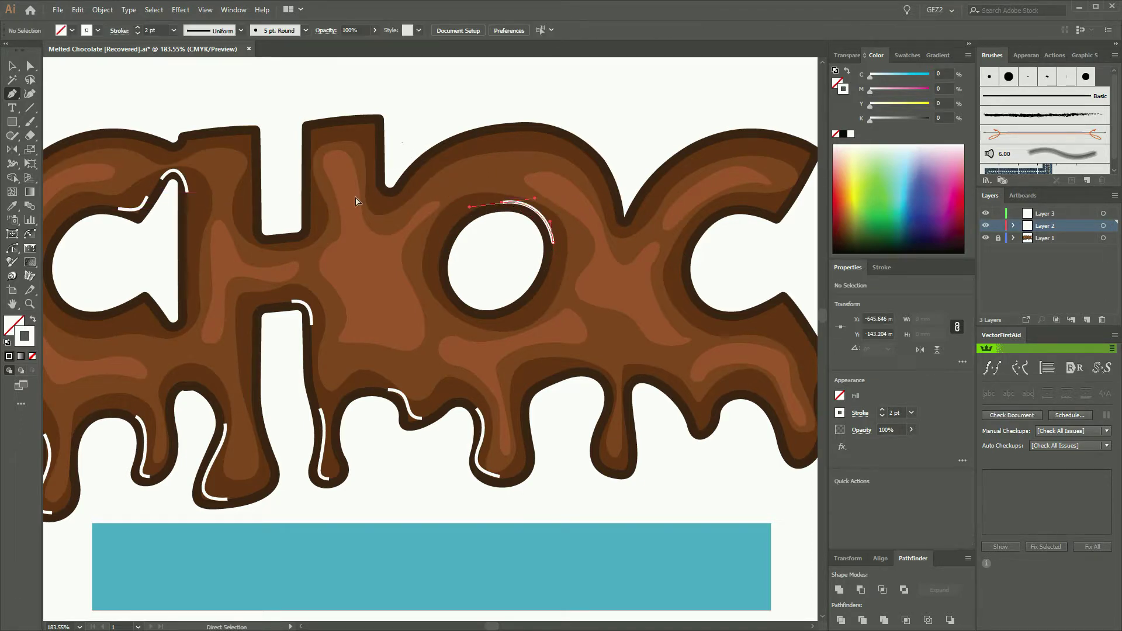
drag(254, 242, 252, 197)
ctrl+click(281, 213)
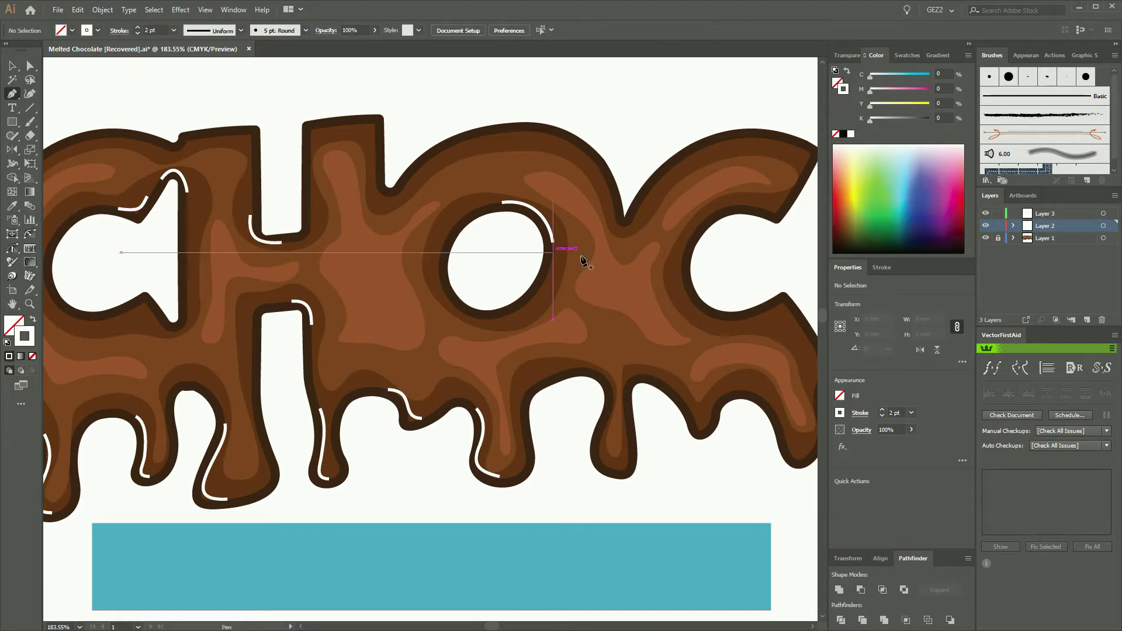
Draw white highlight lines on the lower-left edge of the O's narrow right drip and over the arch beside it.
drag(618, 470, 594, 466)
drag(606, 419, 539, 379)
ctrl+click(617, 389)
ctrl+click(562, 402)
Draw curved white highlight lines down the left edges of the two drips under the last C.
drag(650, 470, 444, 387)
drag(420, 339, 391, 333)
ctrl+click(457, 427)
drag(557, 417, 571, 419)
drag(522, 359, 496, 354)
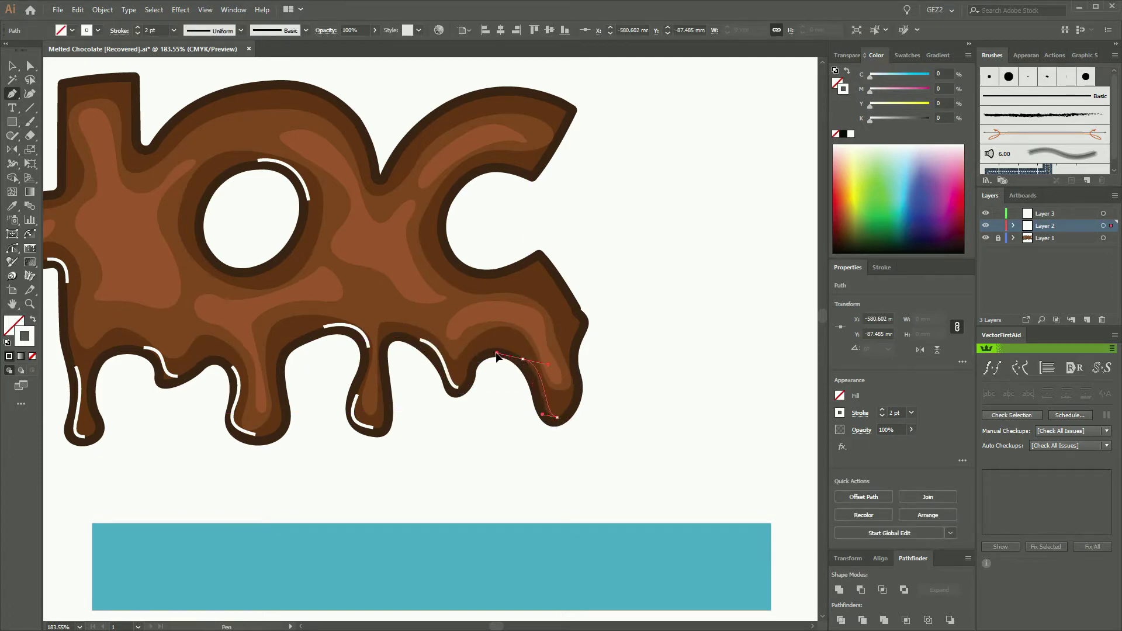
drag(542, 416, 534, 411)
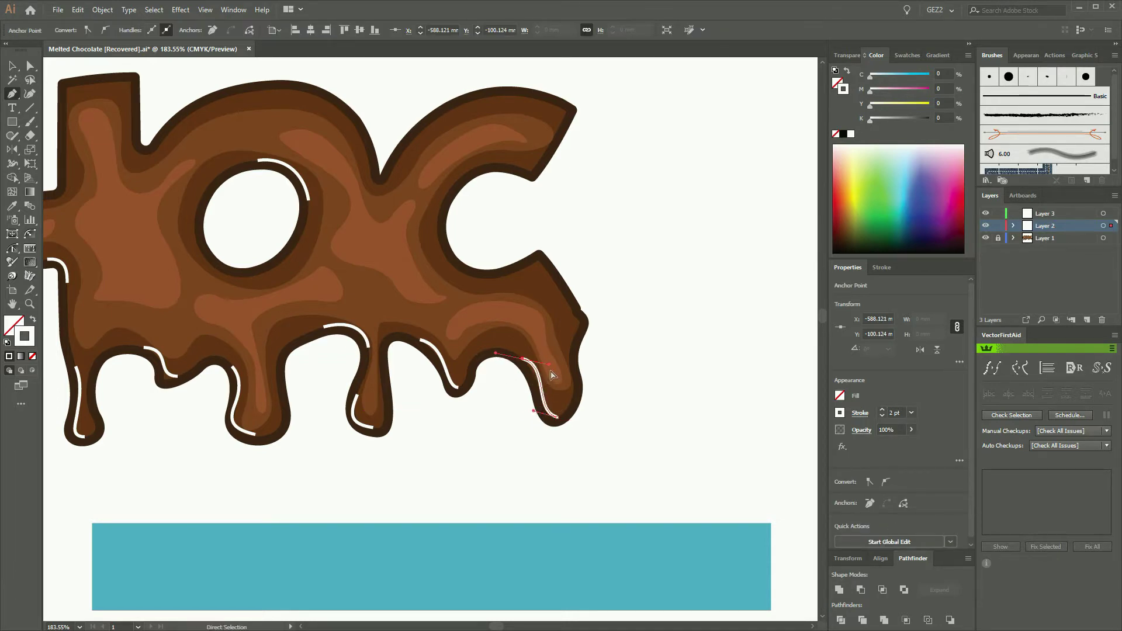
ctrl+click(526, 348)
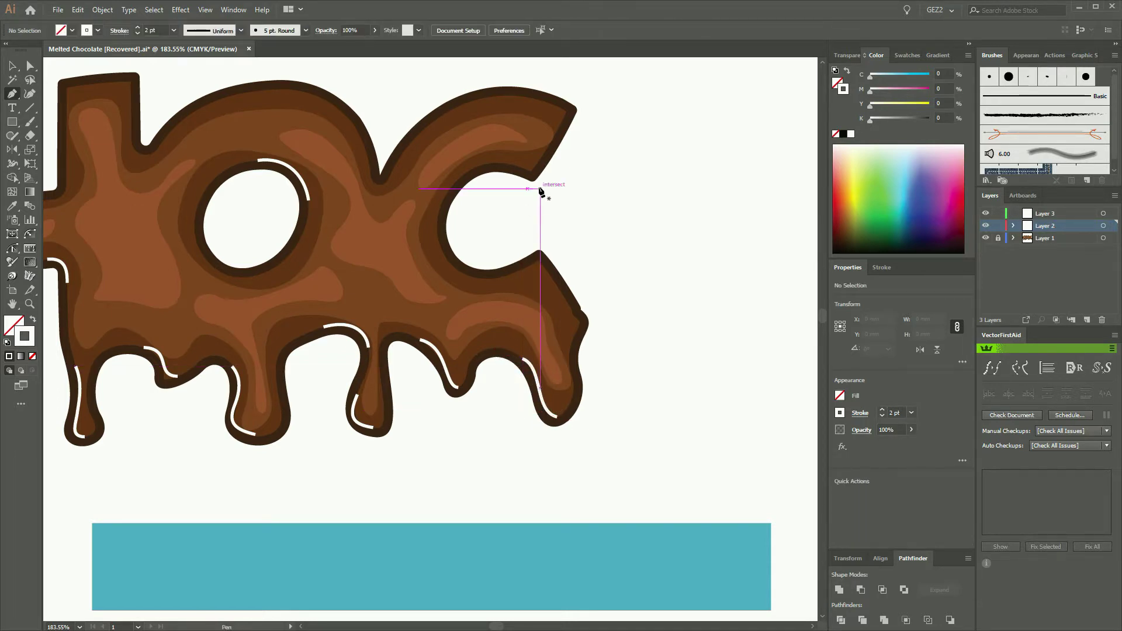
Draw a white highlight line along the underside of the last C's upper arm.
drag(535, 165, 489, 164)
drag(473, 169, 460, 174)
ctrl+click(492, 199)
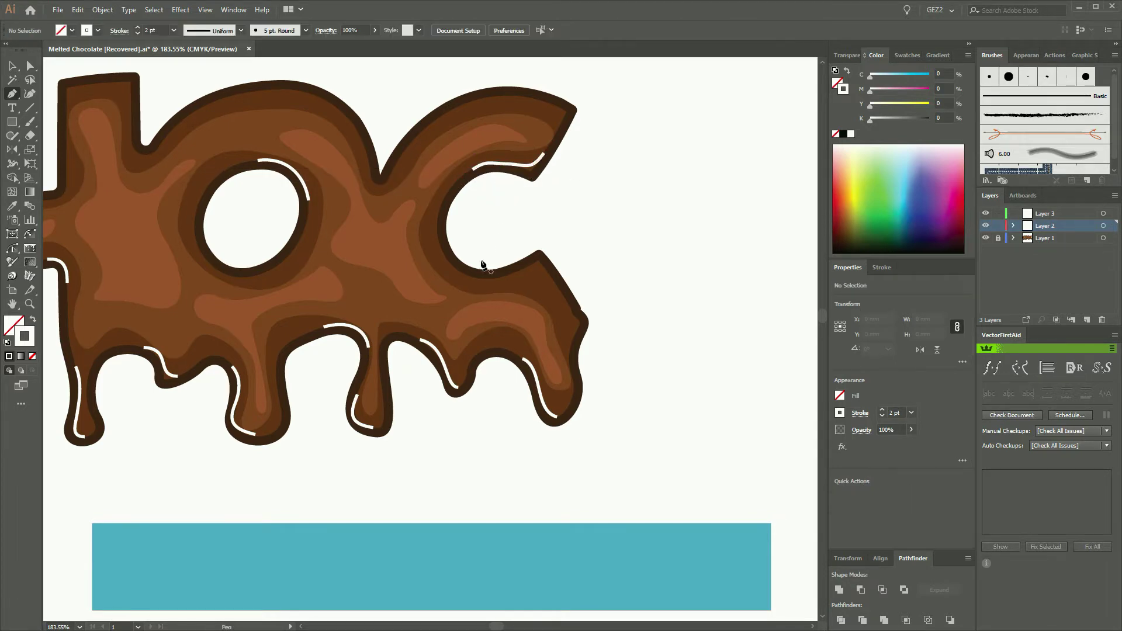
Give all the white highlight lines the elliptical width profile tapered at both ends and a 3 pt stroke.
drag(440, 314, 631, 329)
drag(475, 323, 581, 326)
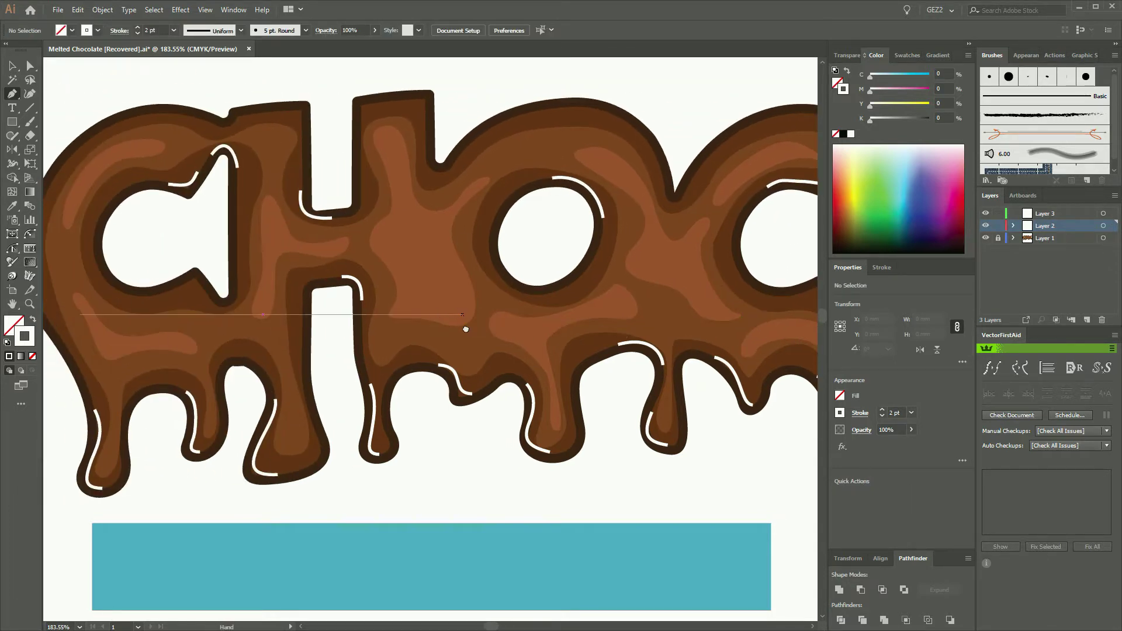
drag(438, 322, 514, 326)
ctrl+alt+click(539, 313)
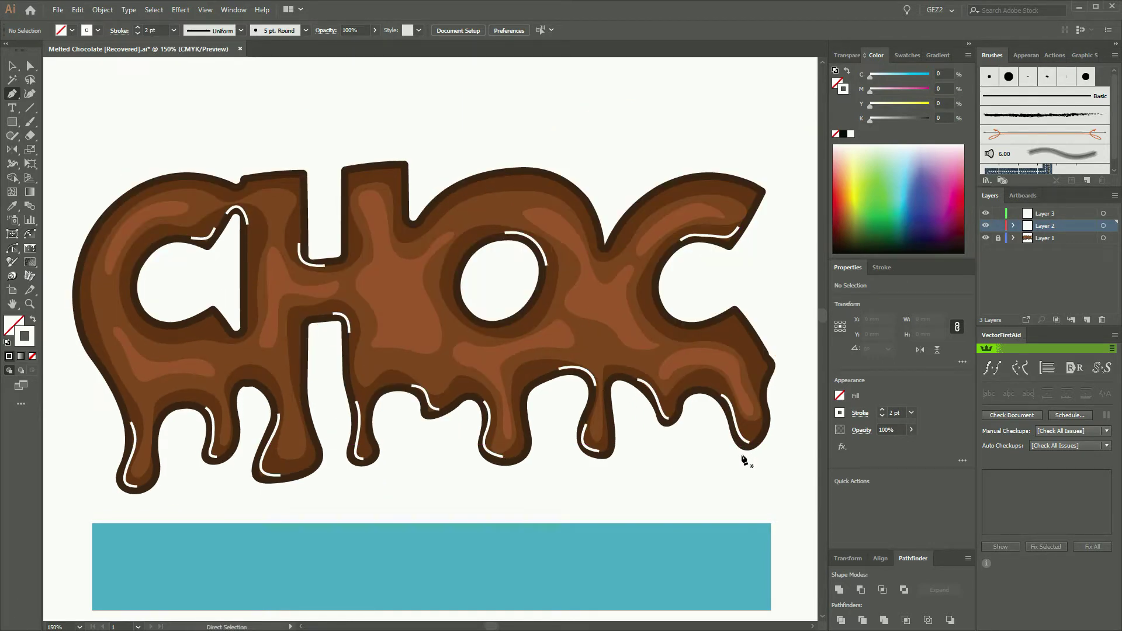
mouse_move(688, 448)
mouse_down()
mouse_move(138, 221)
mouse_move(82, 170)
mouse_move(94, 164)
mouse_up()
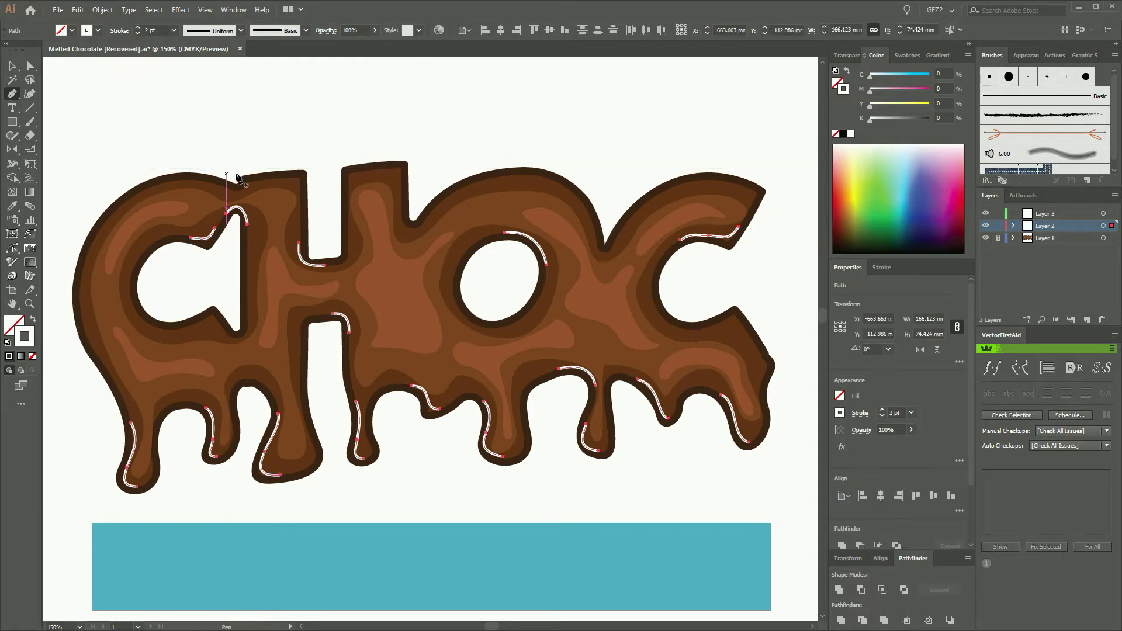
click(212, 31)
click(213, 67)
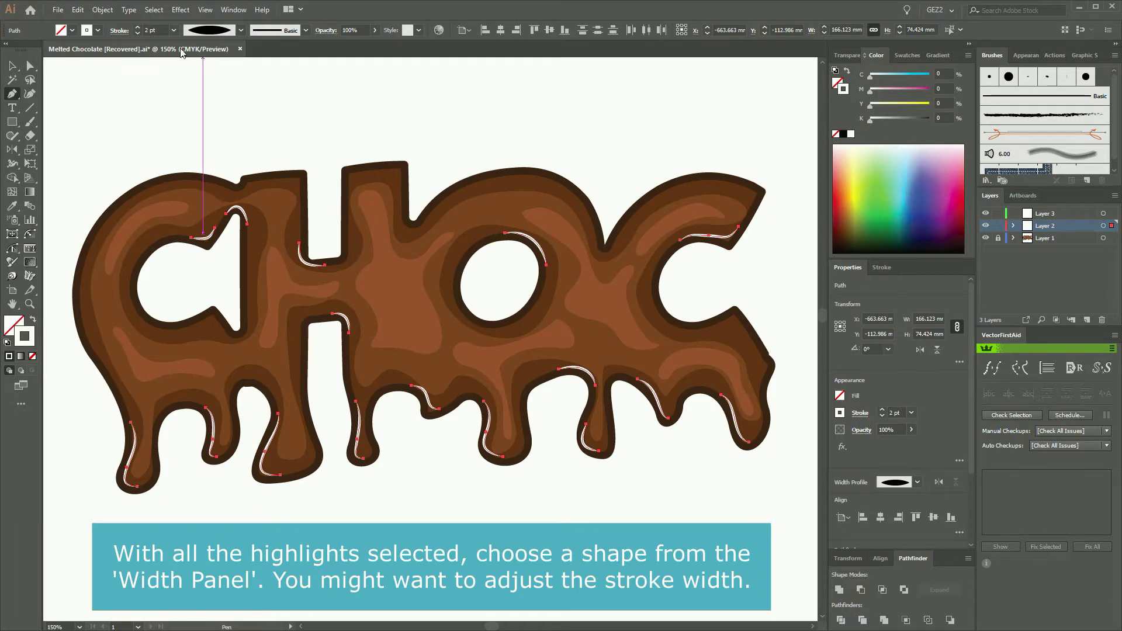
click(138, 28)
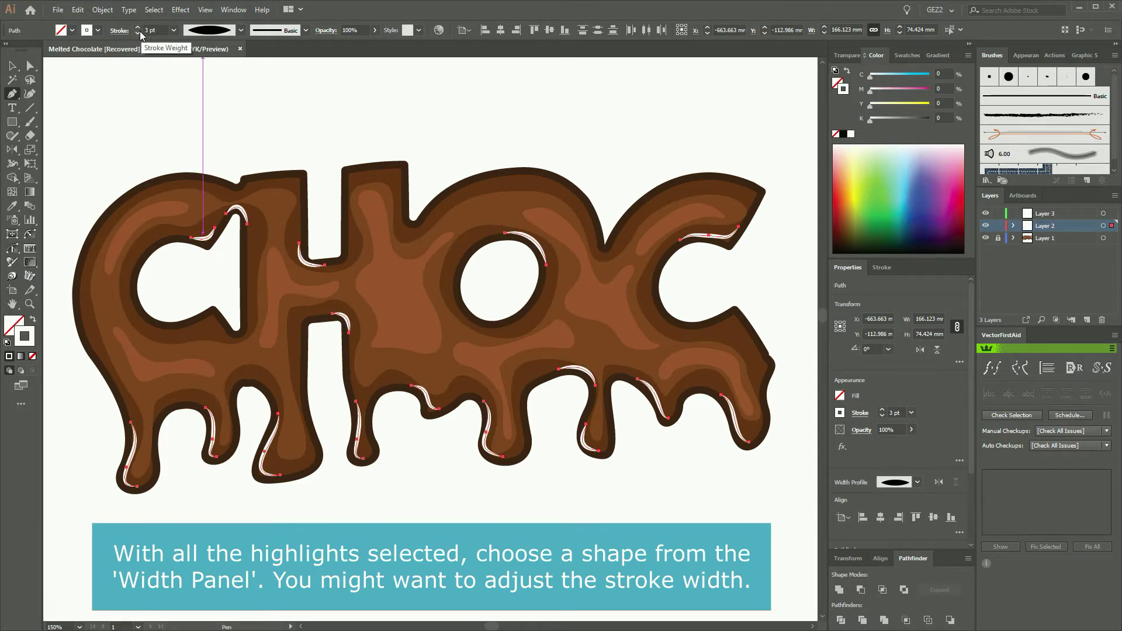
ctrl+click(338, 94)
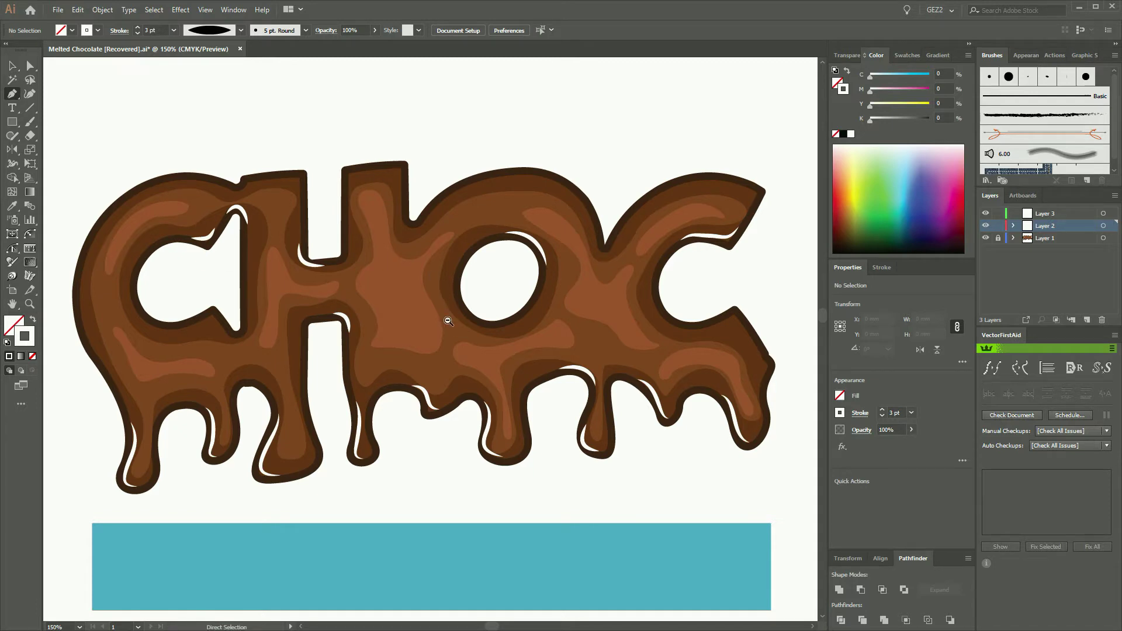
Unlock Layer 1 and offset the path of the bottom dark brown shape by 1 mm with round joins.
ctrl+alt+click(445, 338)
ctrl+alt+click(450, 345)
drag(473, 428, 561, 439)
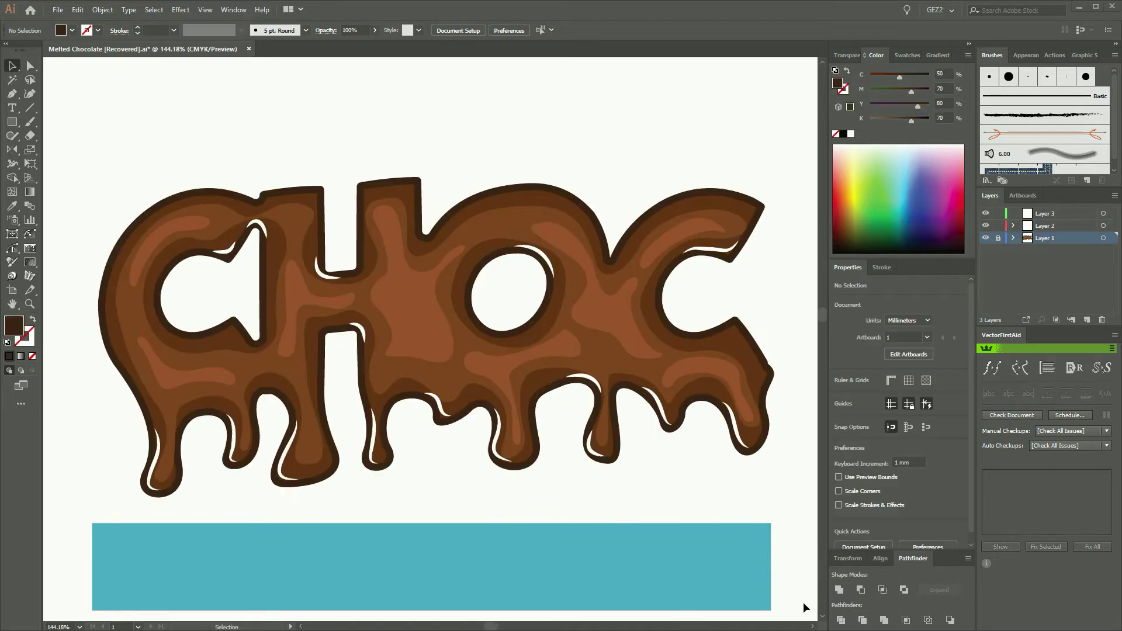
click(999, 239)
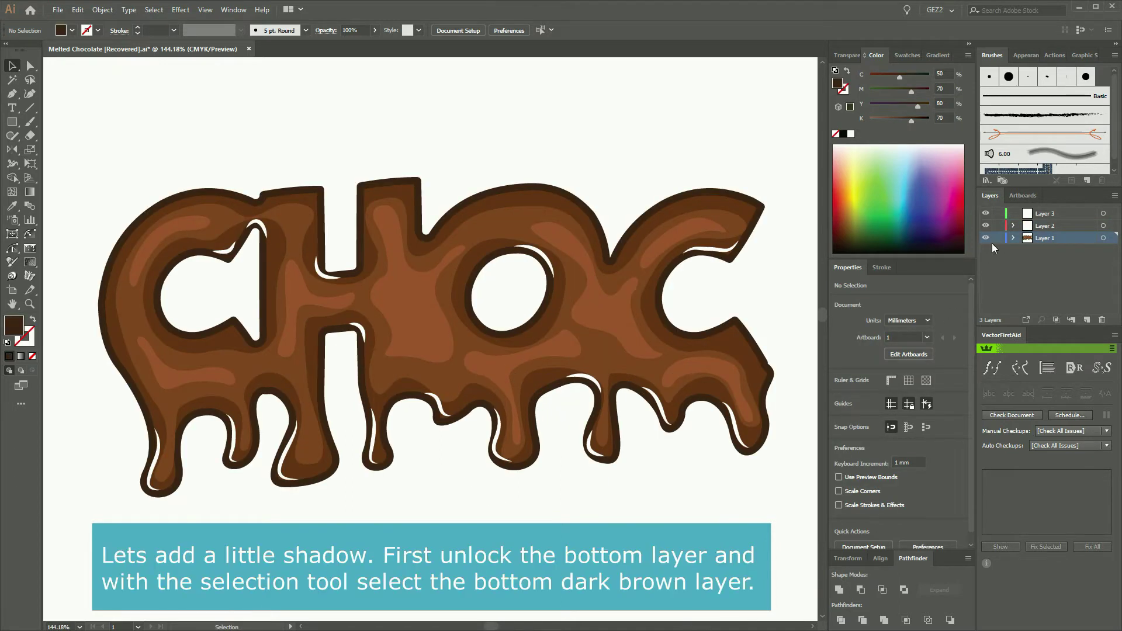
click(742, 456)
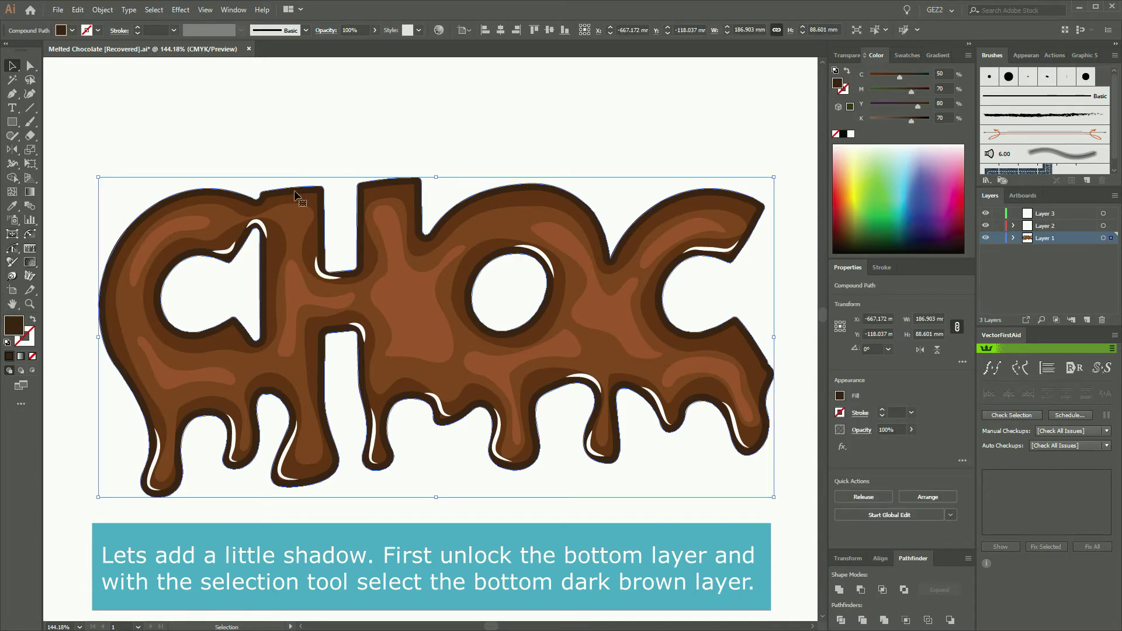
click(103, 12)
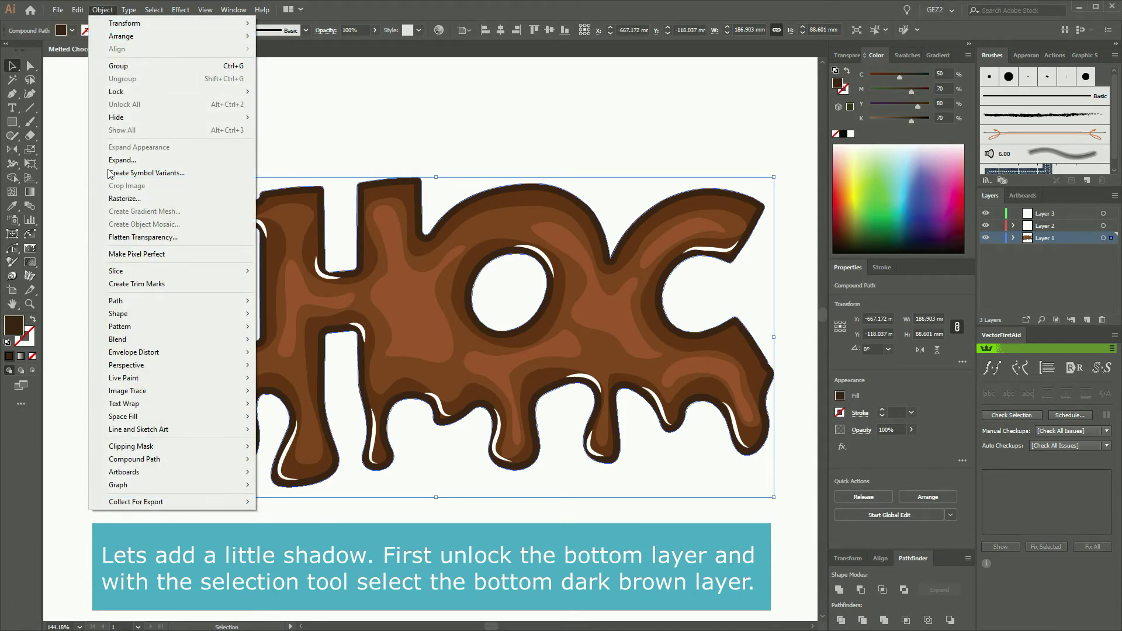
mouse_move(148, 307)
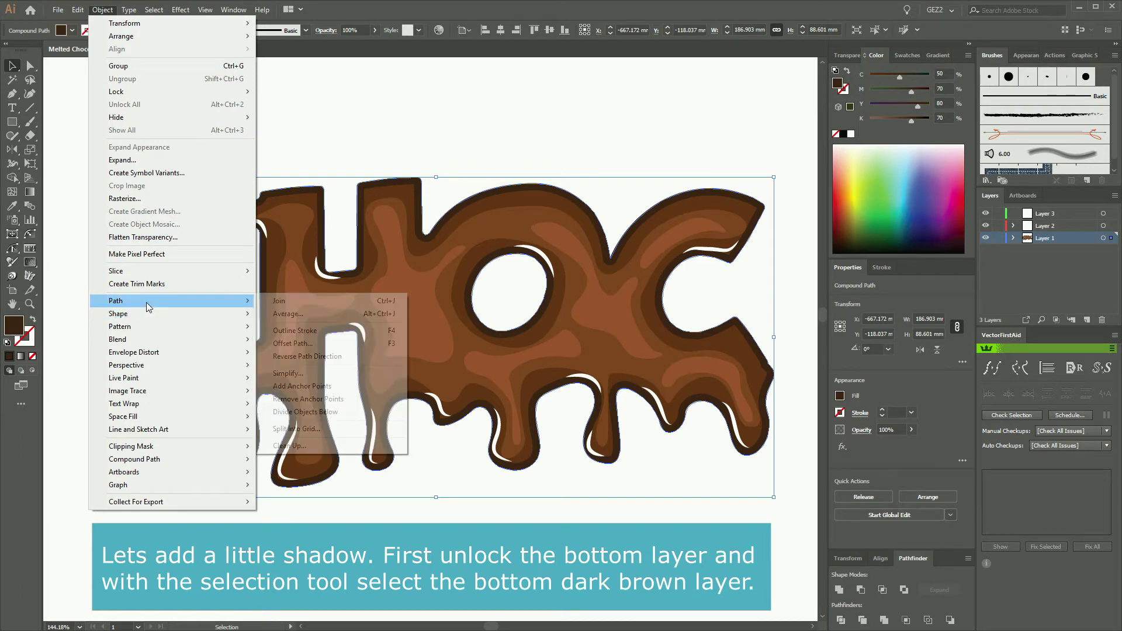
click(301, 345)
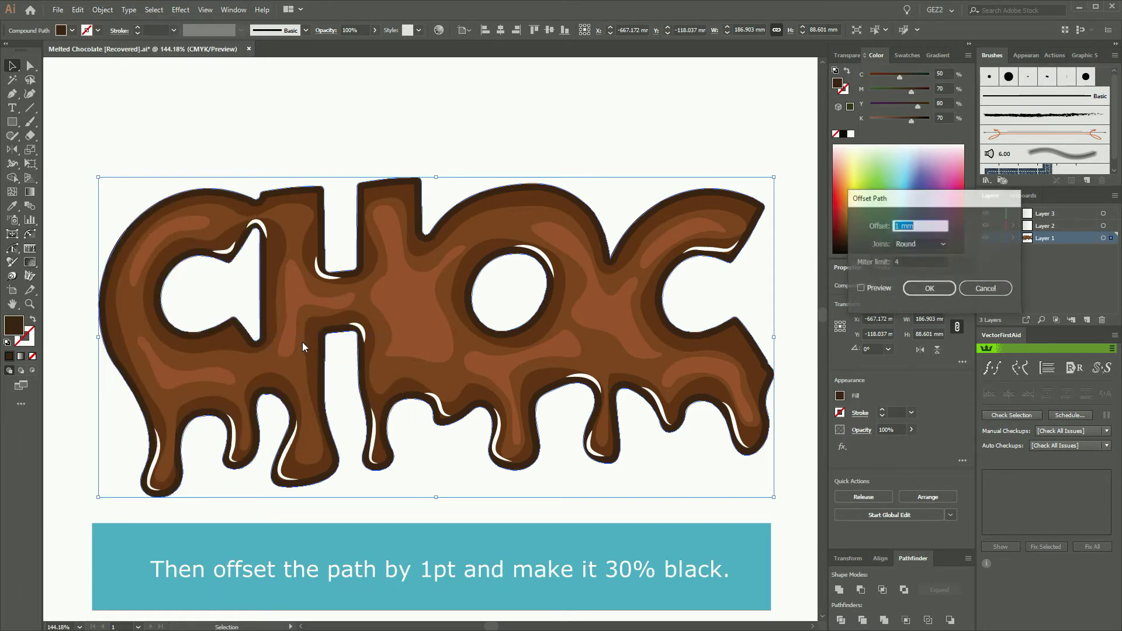
click(926, 289)
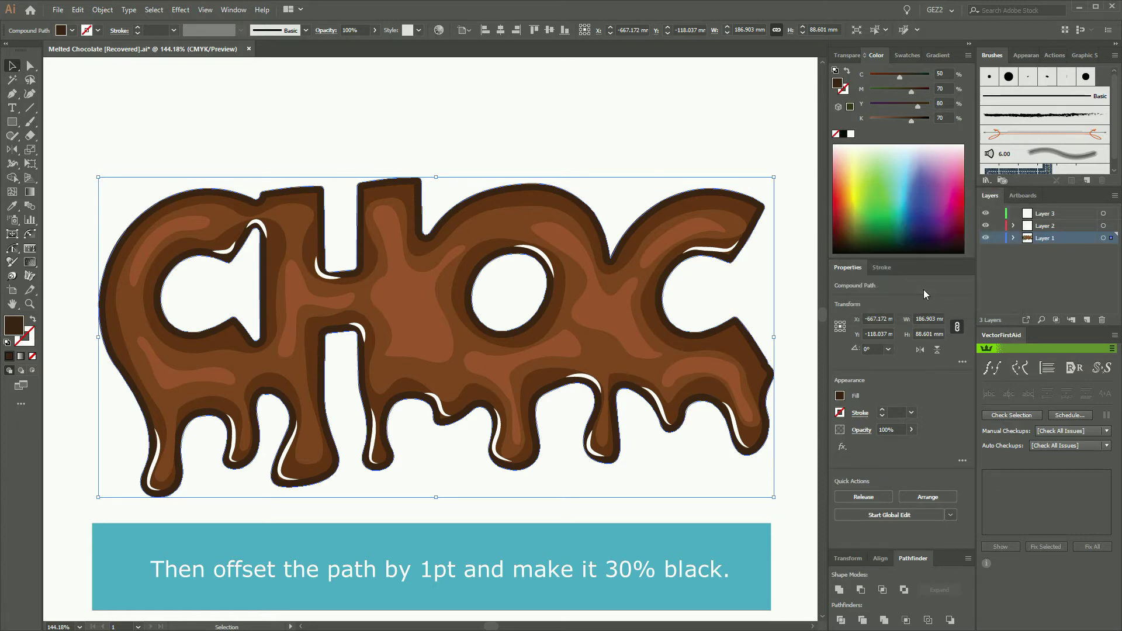
Fill the new offset shape with 30% black and deselect it.
click(843, 133)
double_click(944, 118)
text(3)
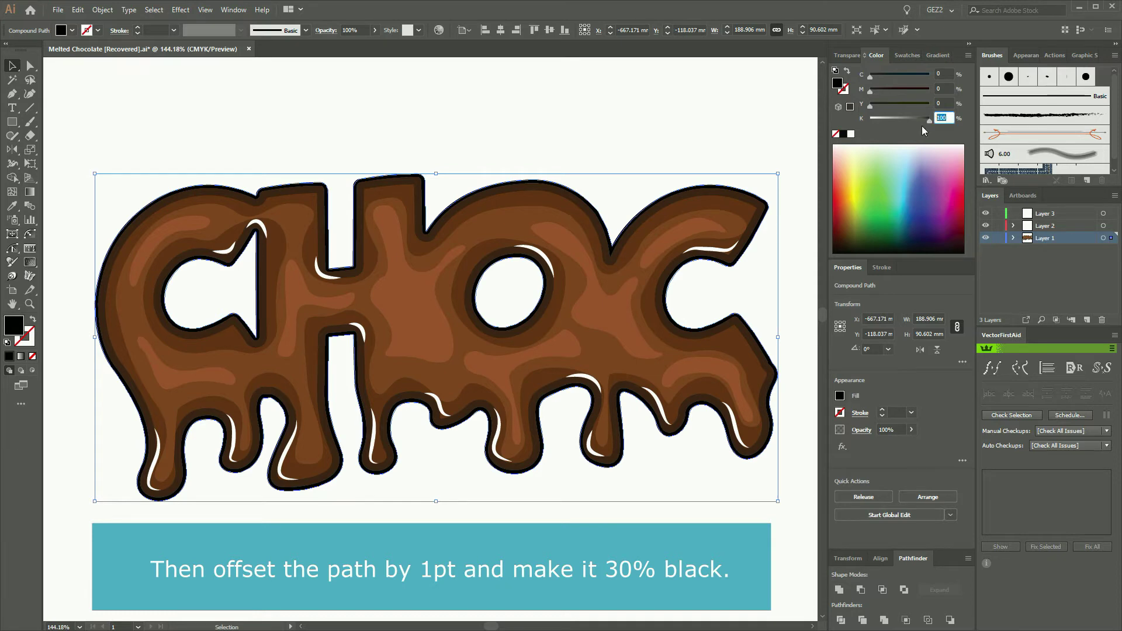
text(0)
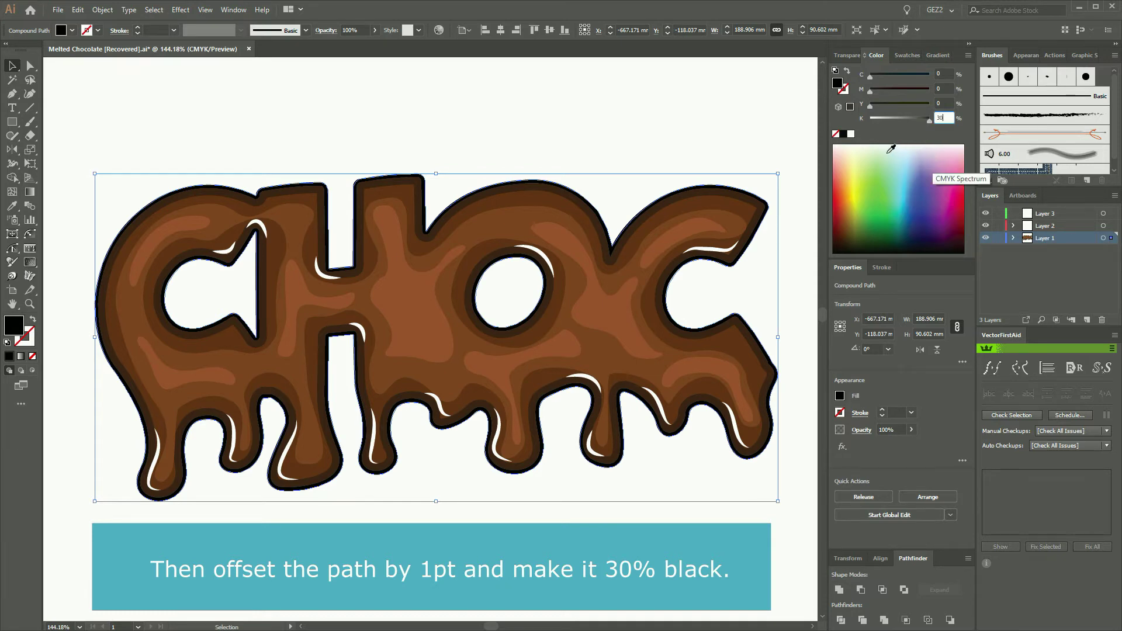
key(Return)
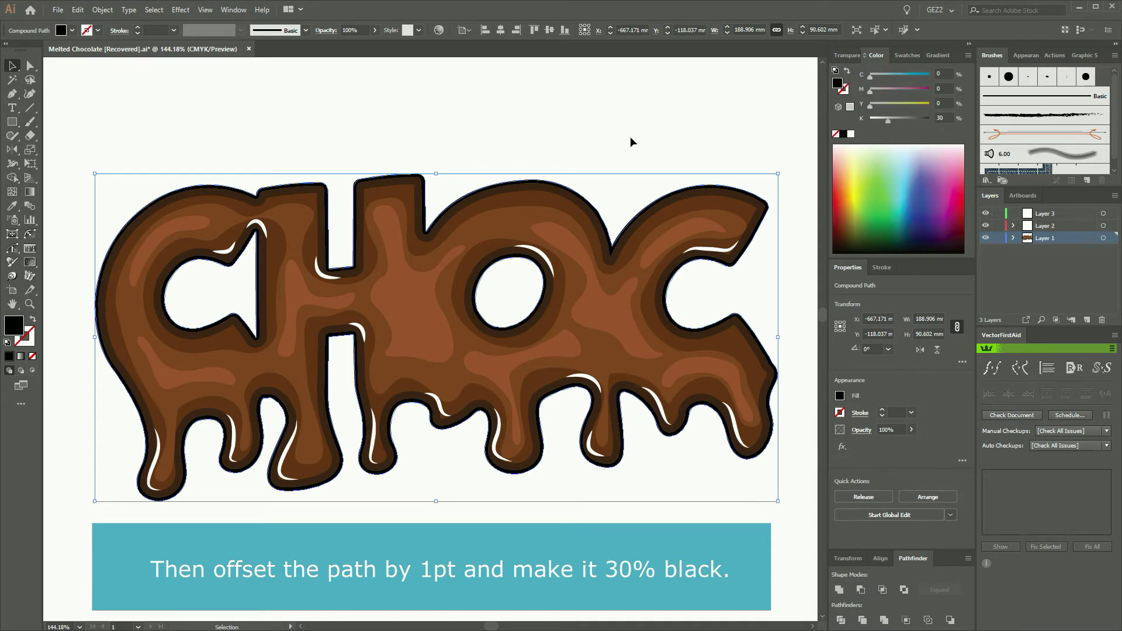
click(630, 135)
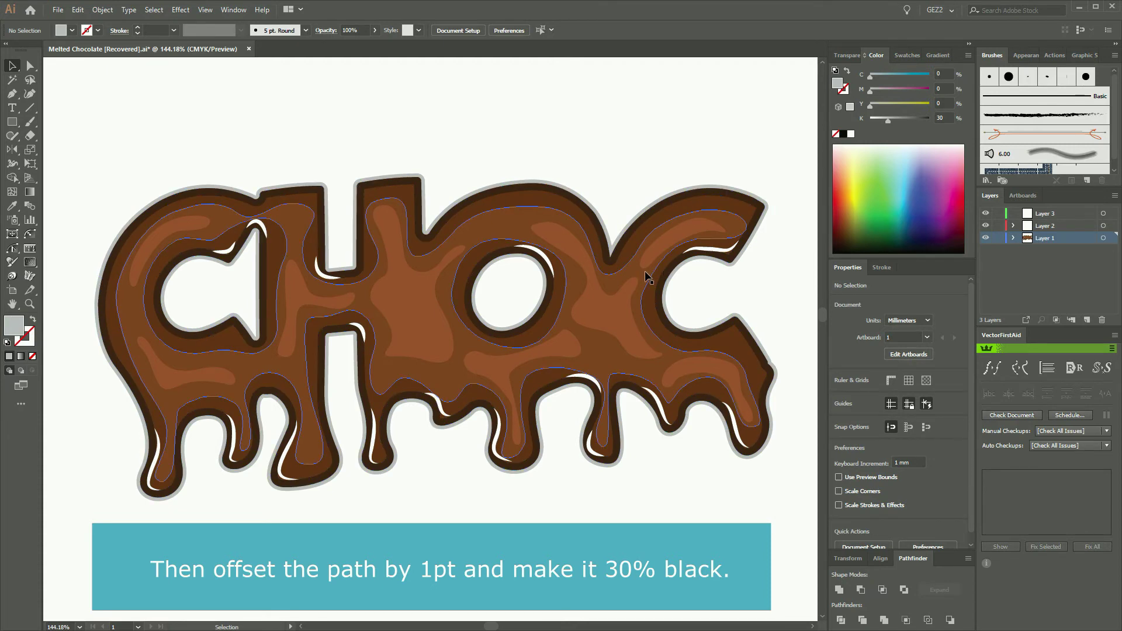
Offset the path of the bottom grey shape by 1 mm with round joins.
click(727, 265)
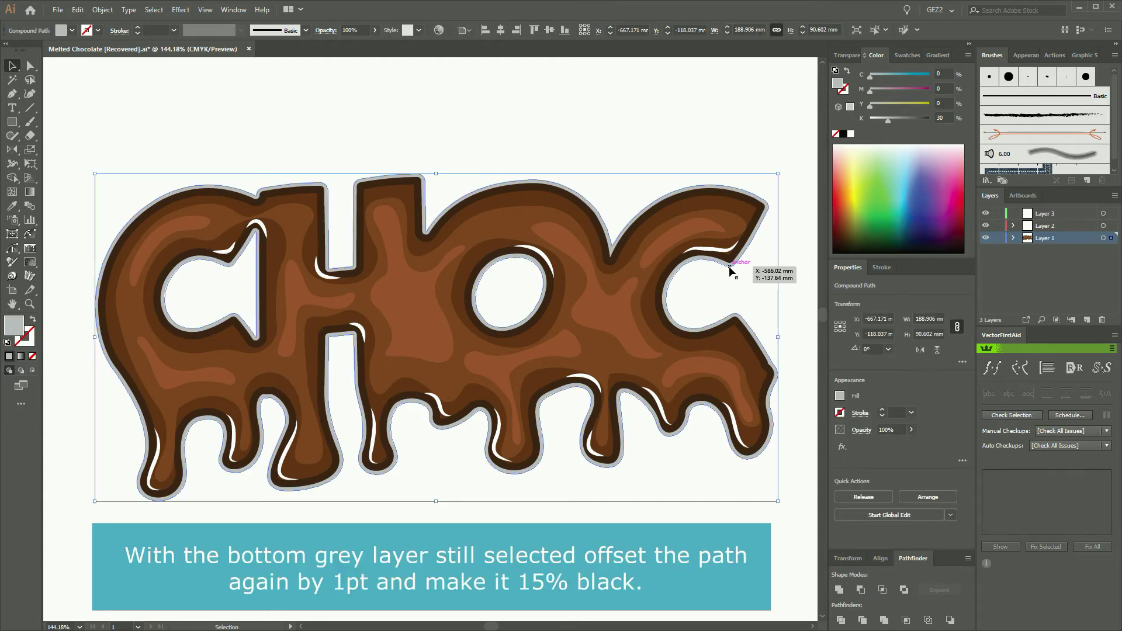
click(99, 12)
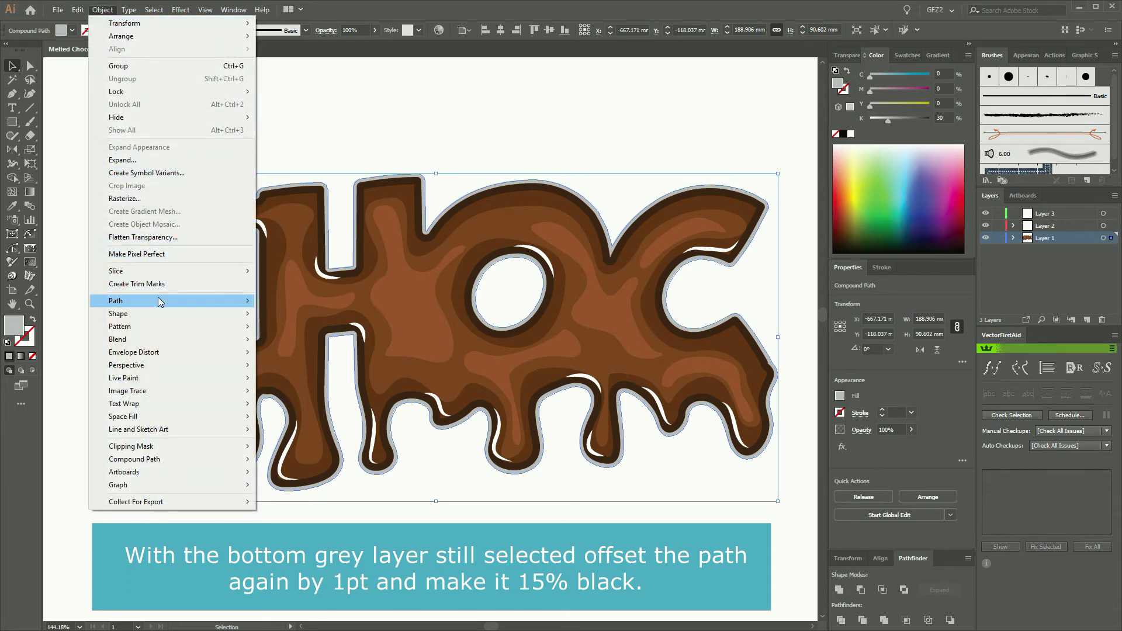
mouse_move(160, 302)
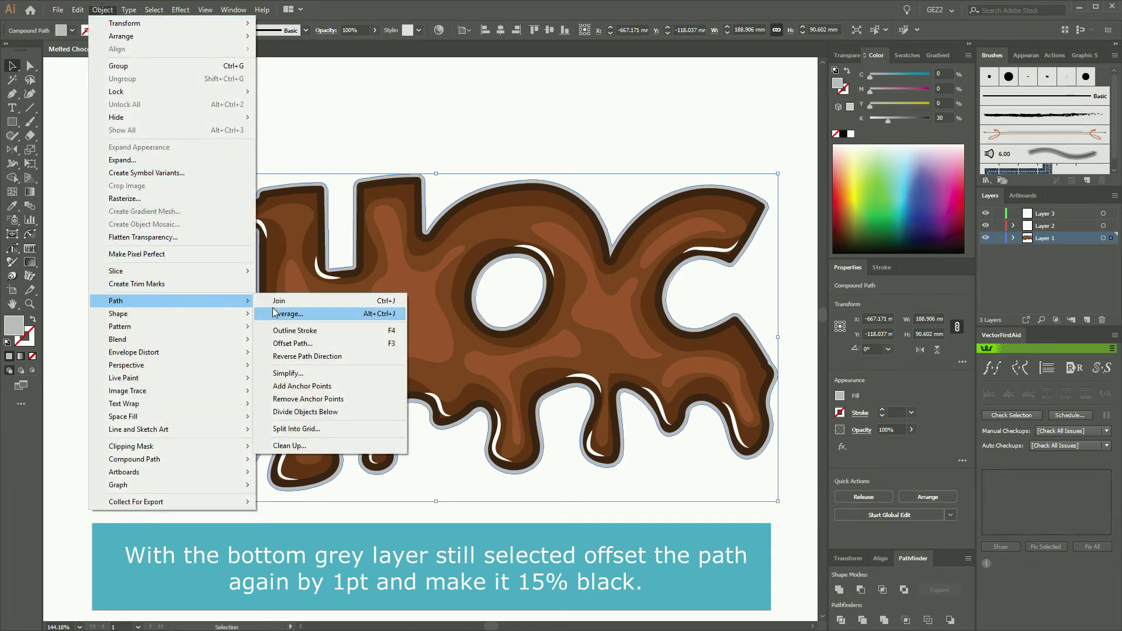
click(292, 348)
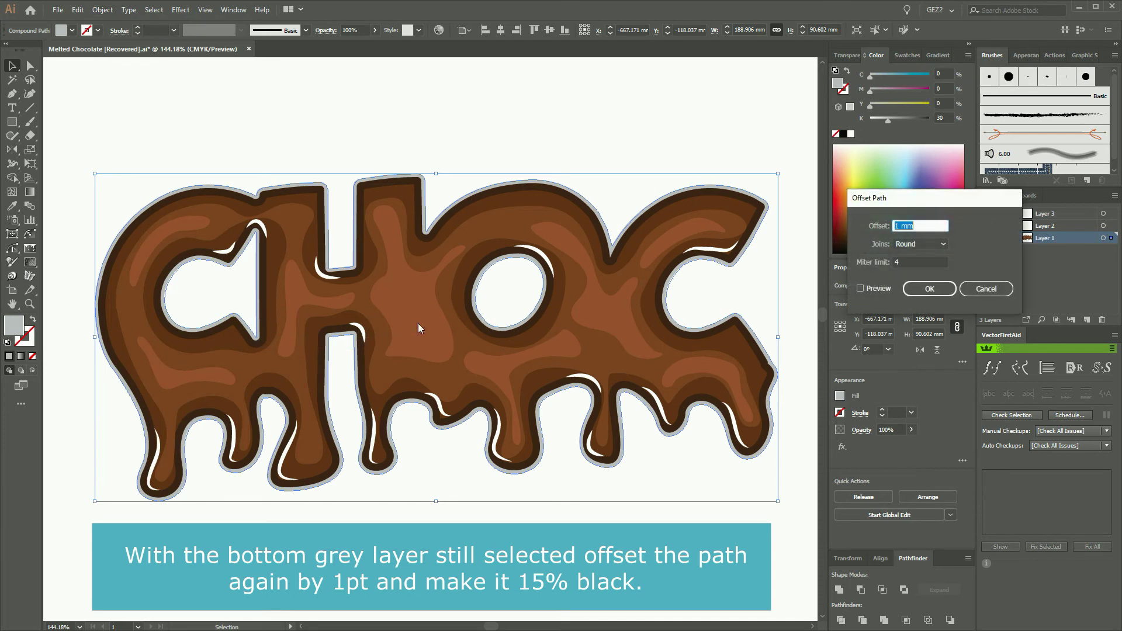
click(929, 289)
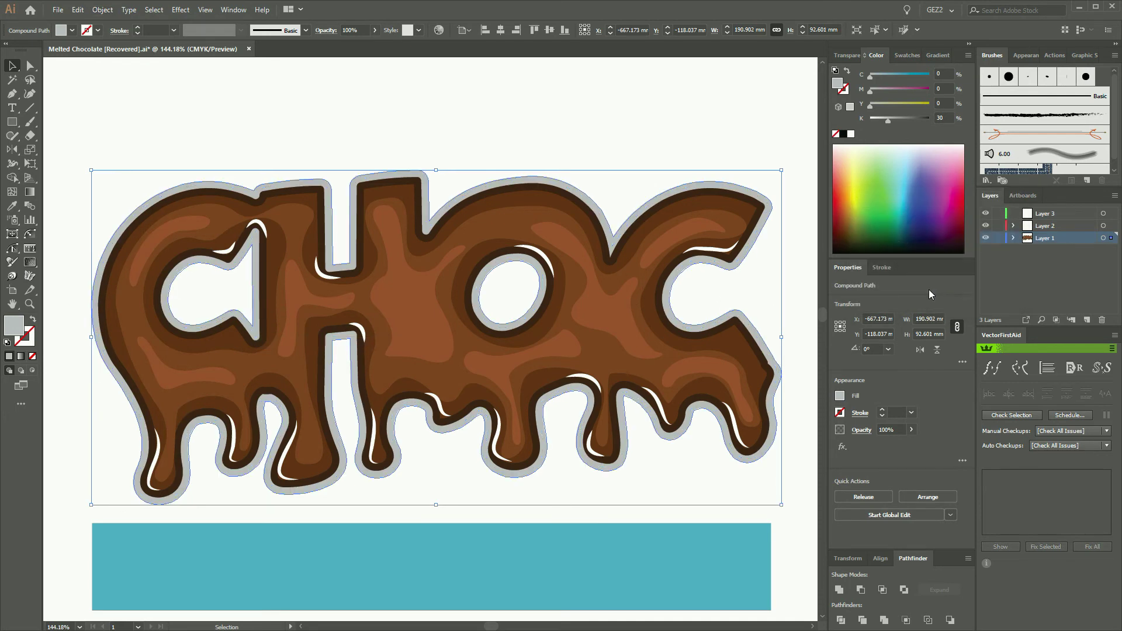
Set the fill of the outermost offset shape to 15% black and deselect it.
click(879, 118)
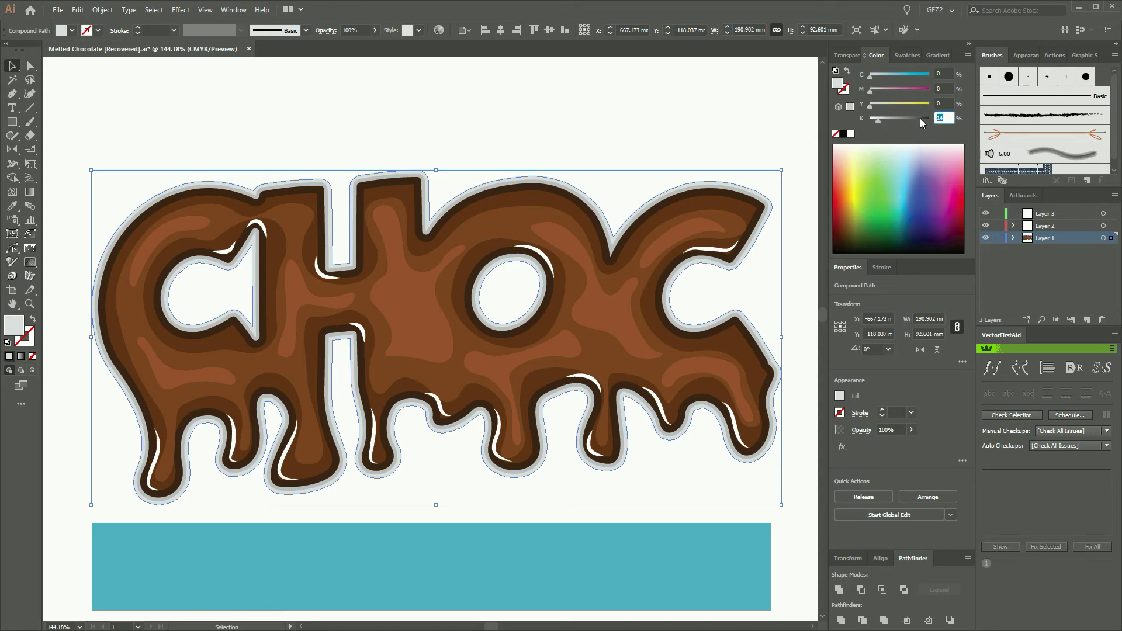
text(15)
click(745, 129)
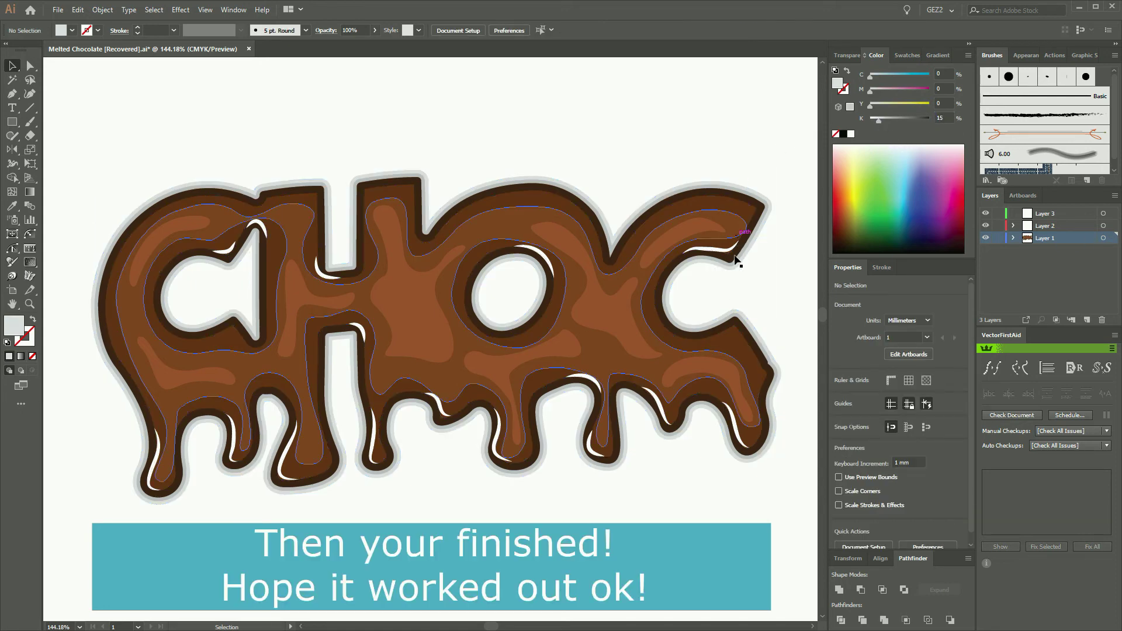